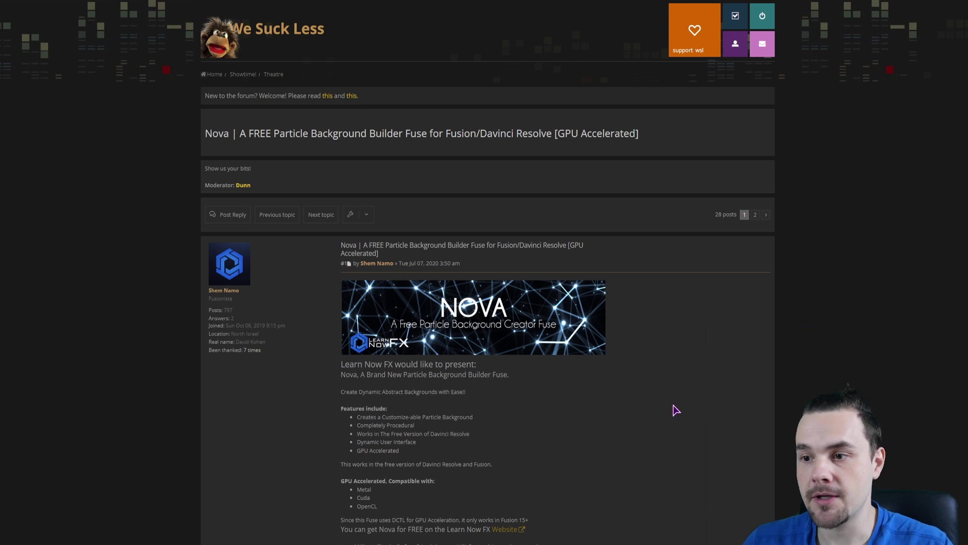
Follow the Nova forum post's Website link to the Learn Now FX Nova page.
scroll(676, 410, down, 2)
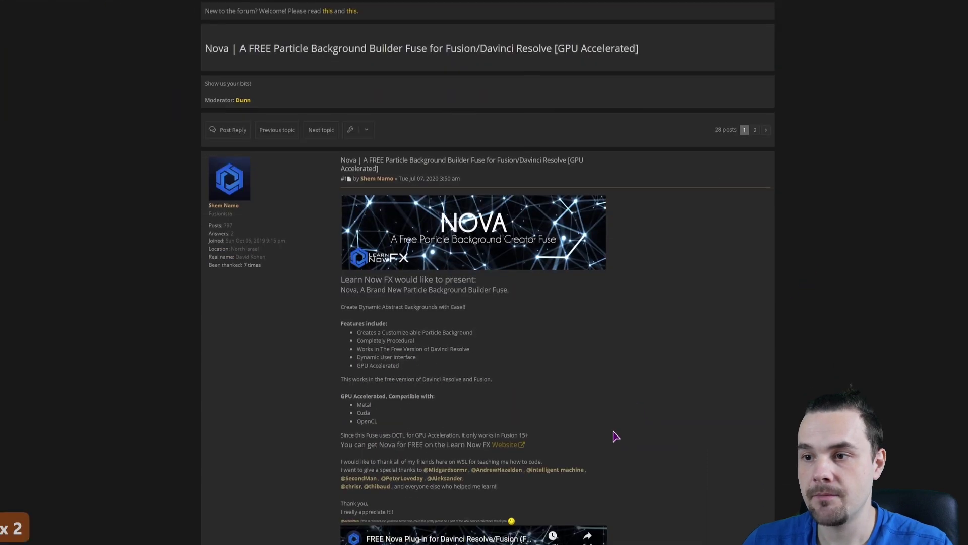
click(514, 449)
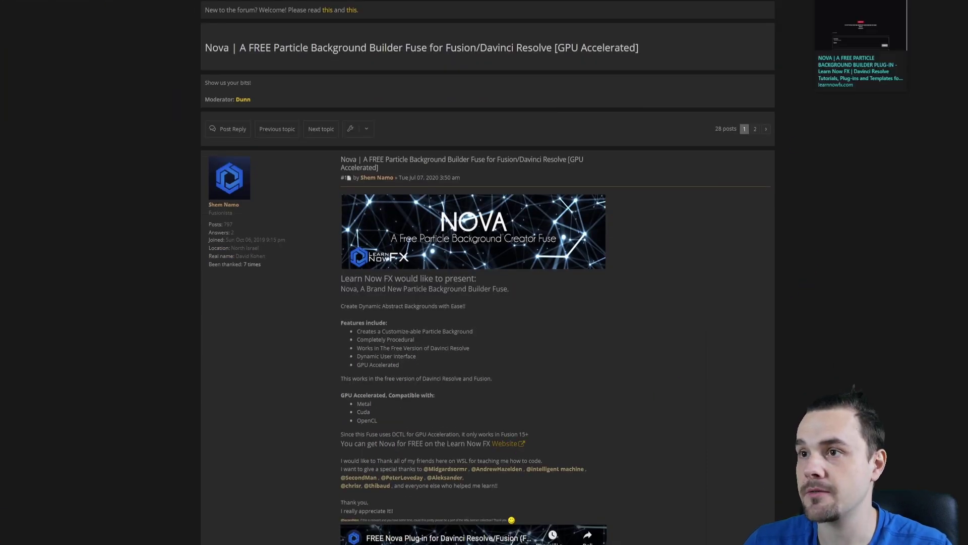
click(877, 4)
Use the red DOWNLOAD button below the video to reach Nova's Gumroad store page.
scroll(800, 356, up, 12)
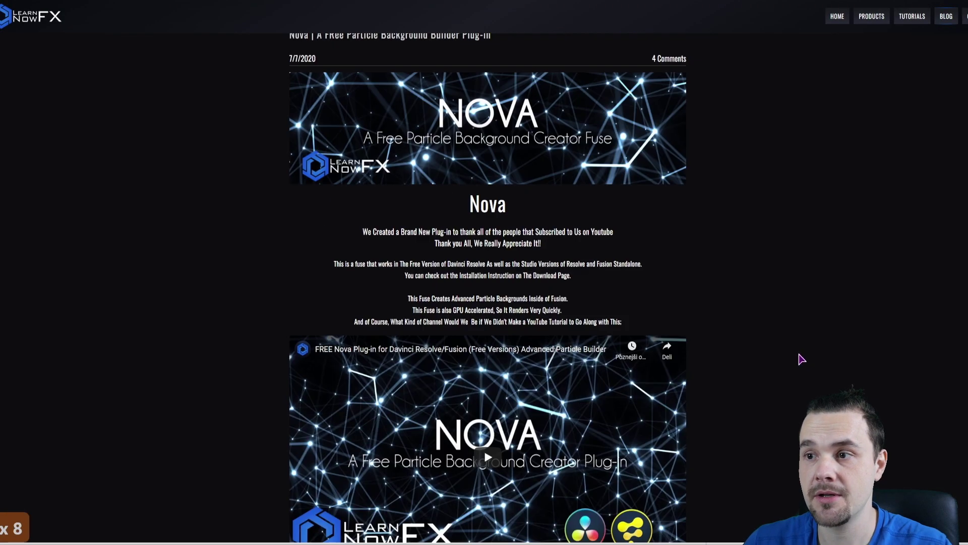
scroll(799, 356, down, 5)
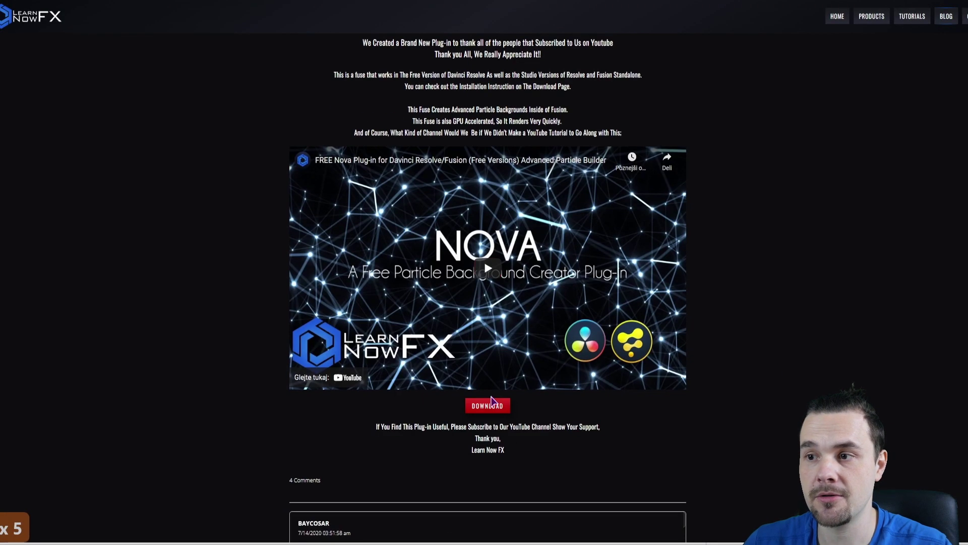
click(487, 409)
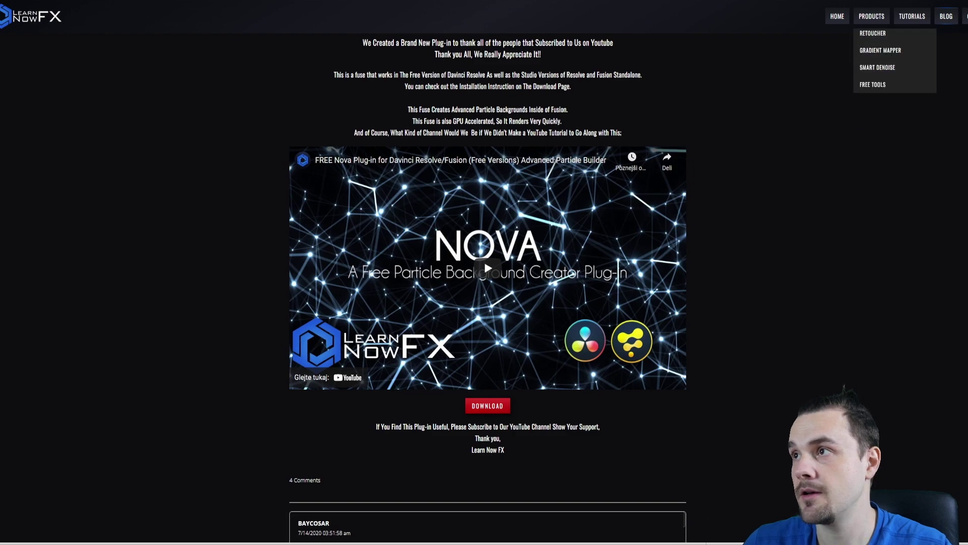
click(882, 5)
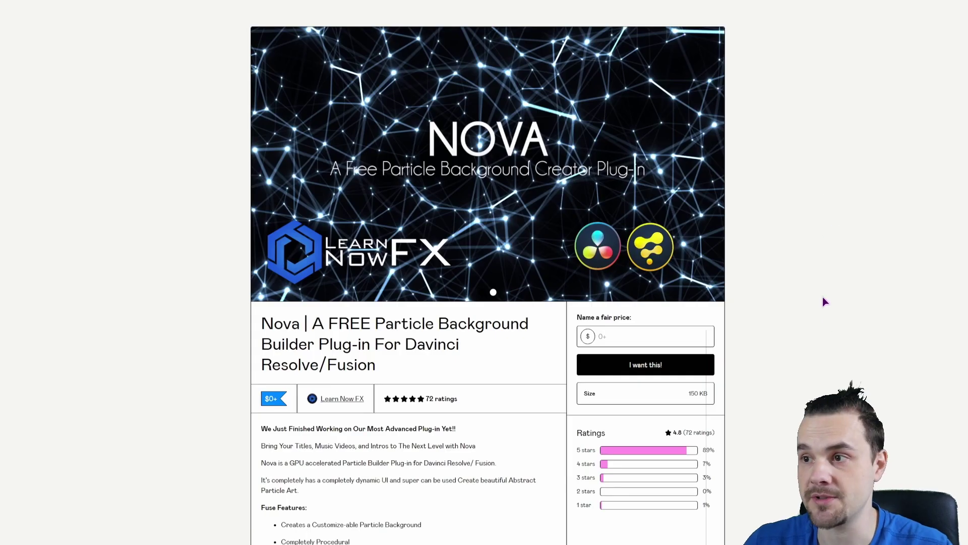
Put the cursor in Nova's 'Name a fair price' field to enter the amount.
click(654, 335)
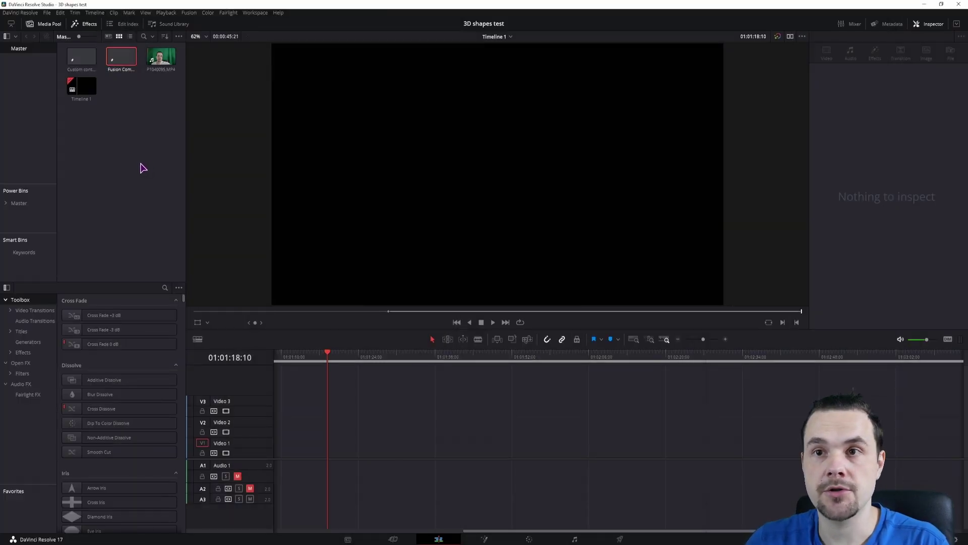
Drag the Fusion Composition clip onto Video 1 and open it in Fusion.
right_click(141, 164)
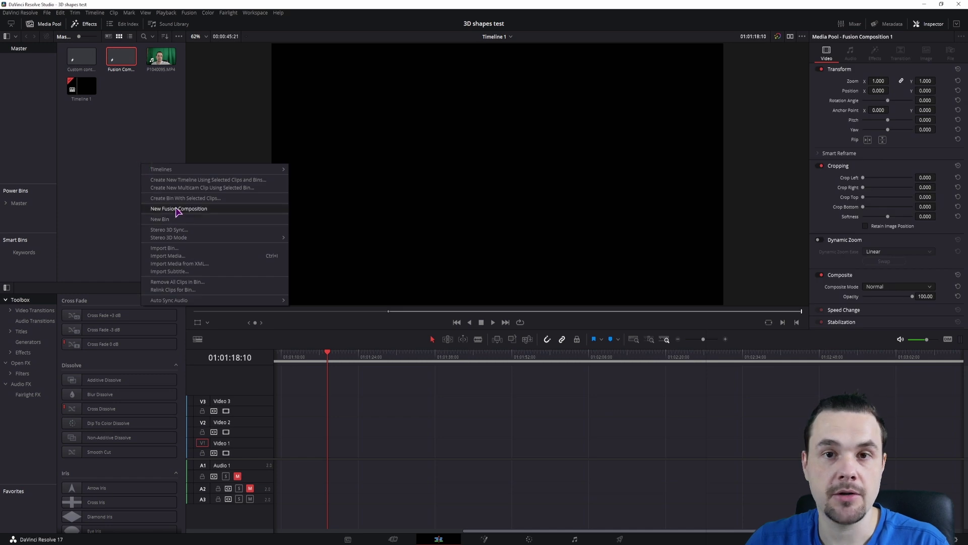
click(128, 124)
drag(121, 58, 334, 444)
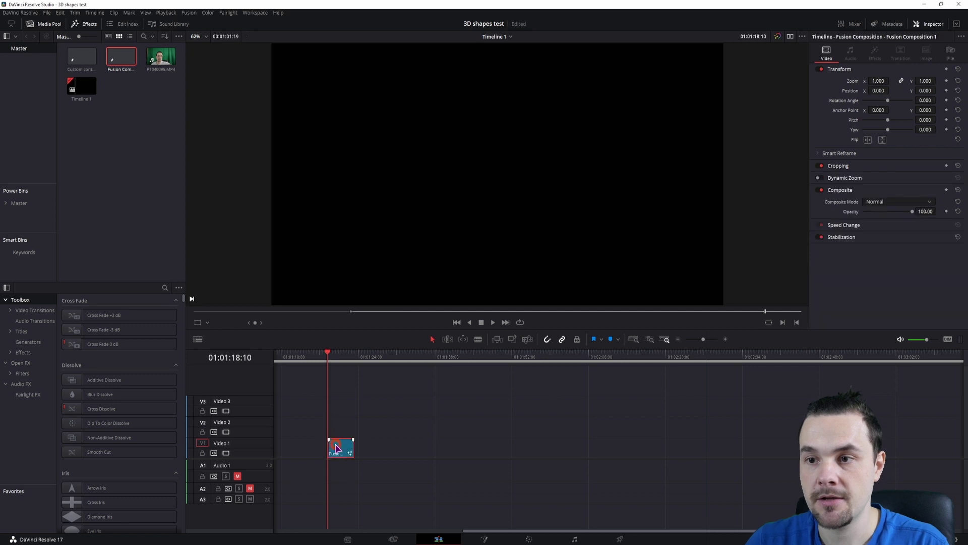
click(487, 542)
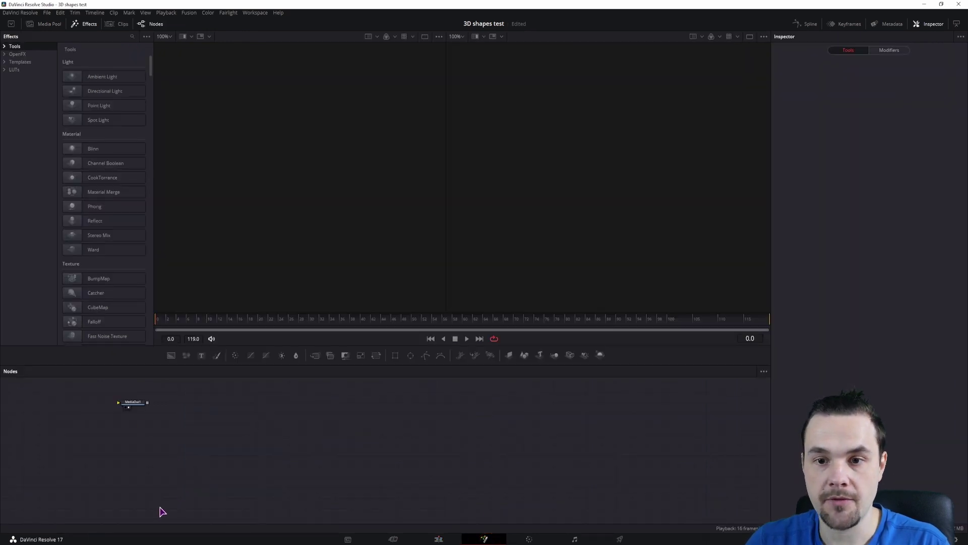
Install Nova by dropping Nova Installer.lua into the Nodes panel and confirming the finish.
key(alt+Tab)
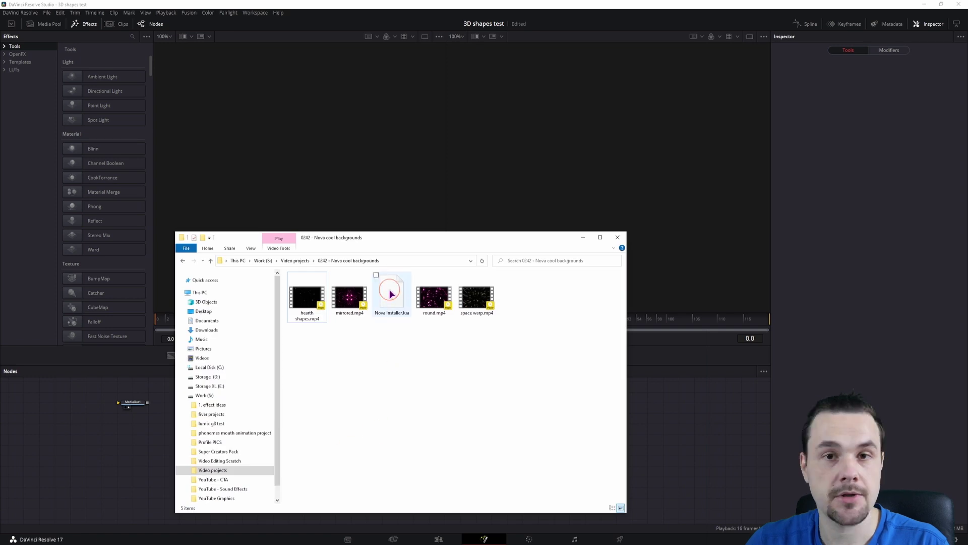
drag(391, 294, 147, 459)
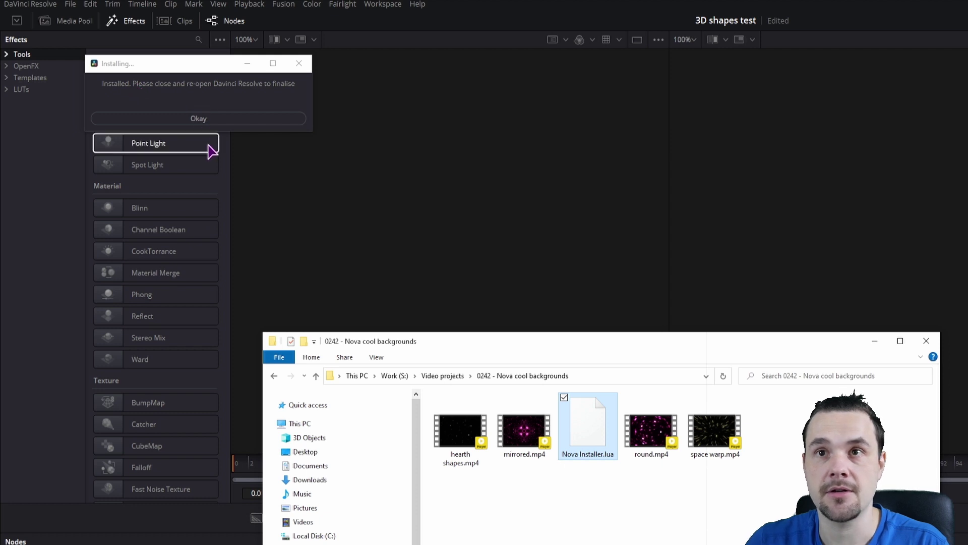
click(174, 119)
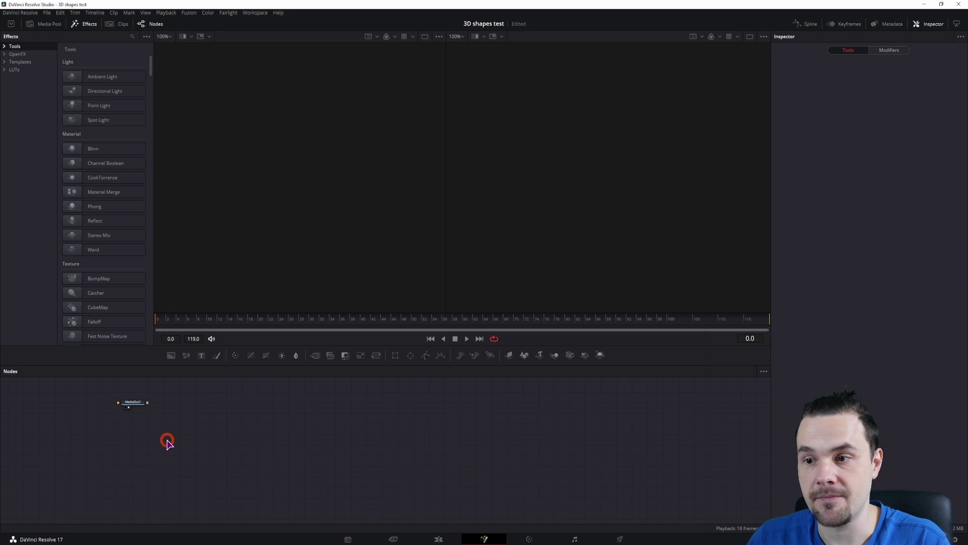
click(132, 402)
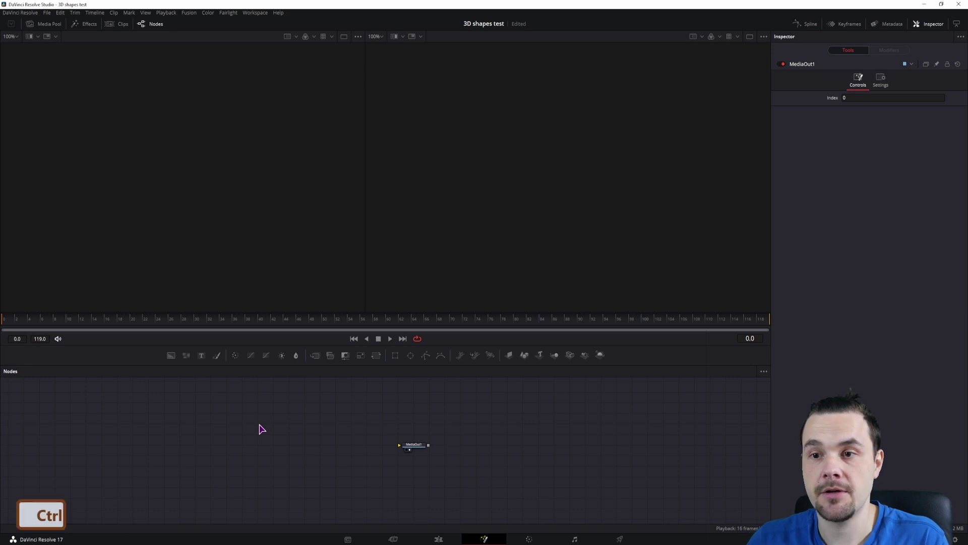
Add a Nova node by searching 'nova' in the Select Tool window.
key(ctrl+space)
text(mosai)
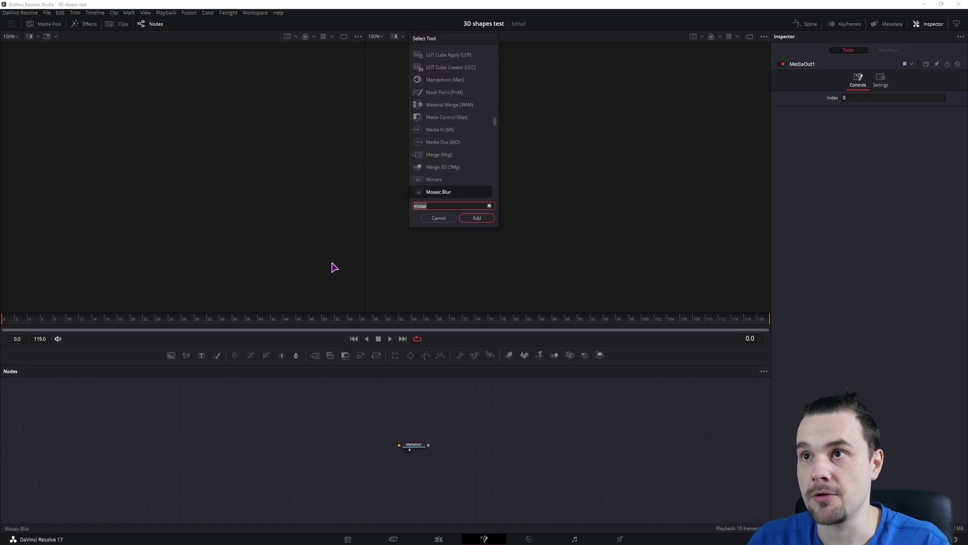
drag(442, 40, 339, 145)
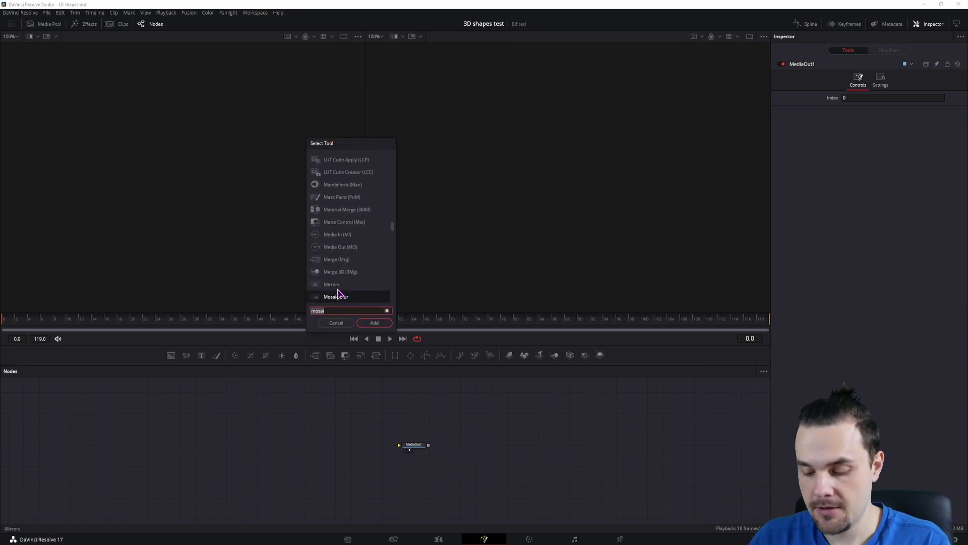
key(BackSpace)
key(BackSpace)
key(BackSpace)
key(BackSpace)
key(BackSpace)
text(nova)
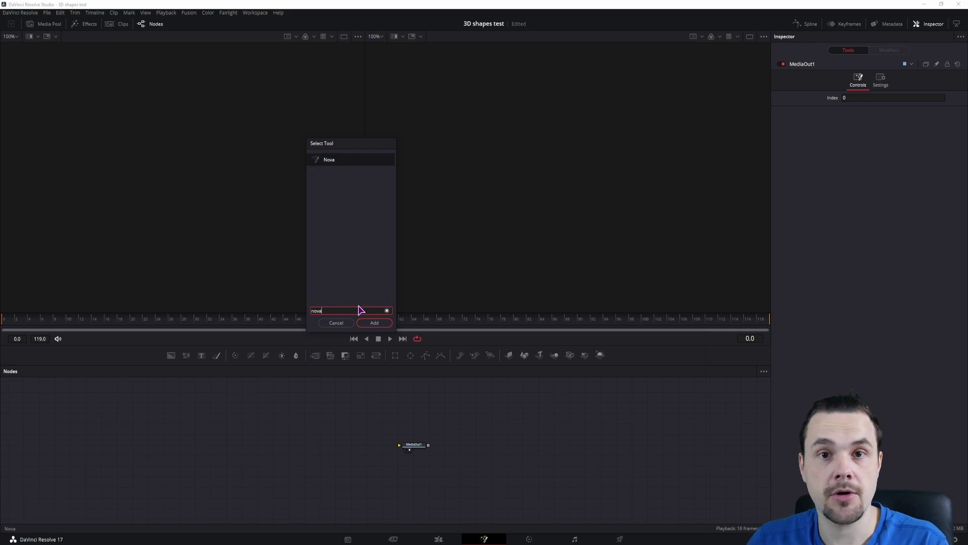
click(374, 322)
Place Nova1 to the left of MediaOut1 in the node graph.
drag(267, 413, 398, 450)
click(398, 451)
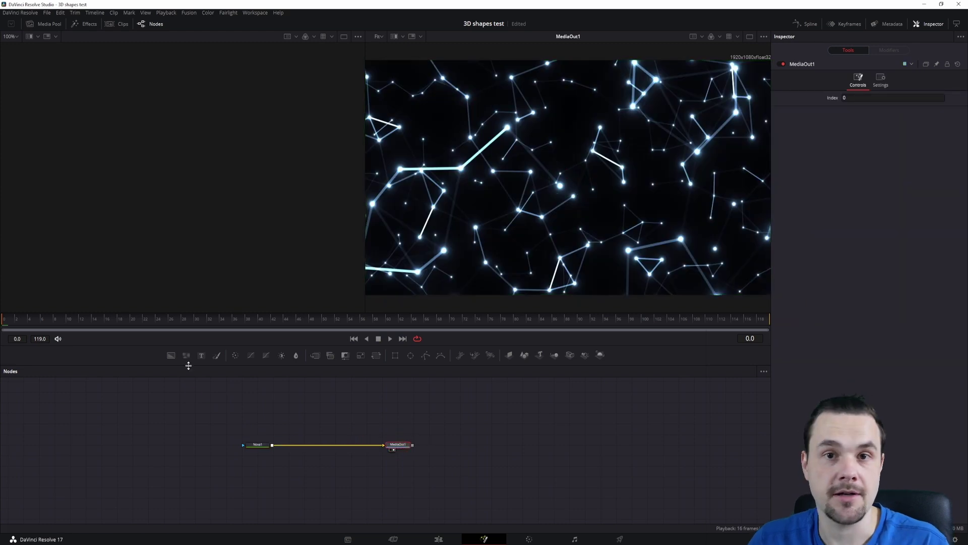
key(ctrl+z)
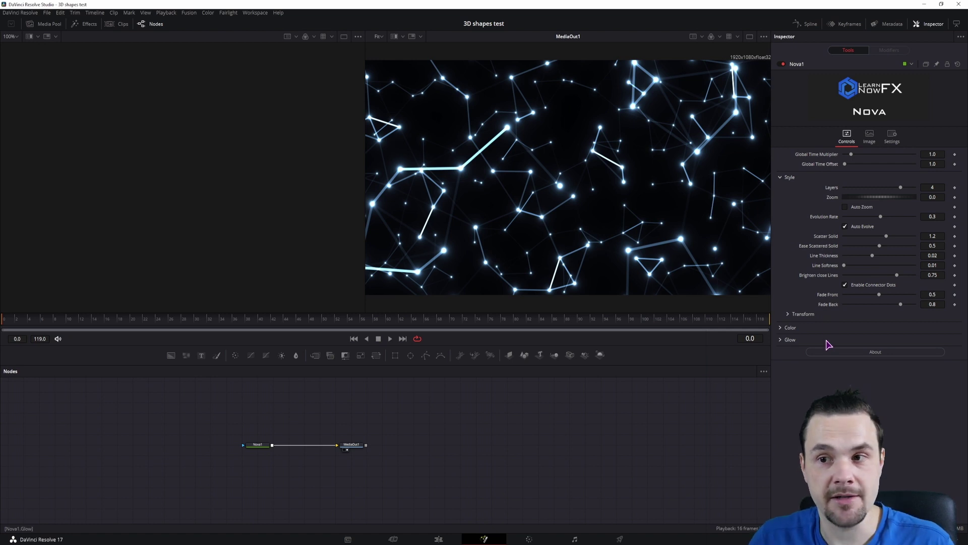
drag(261, 451, 228, 456)
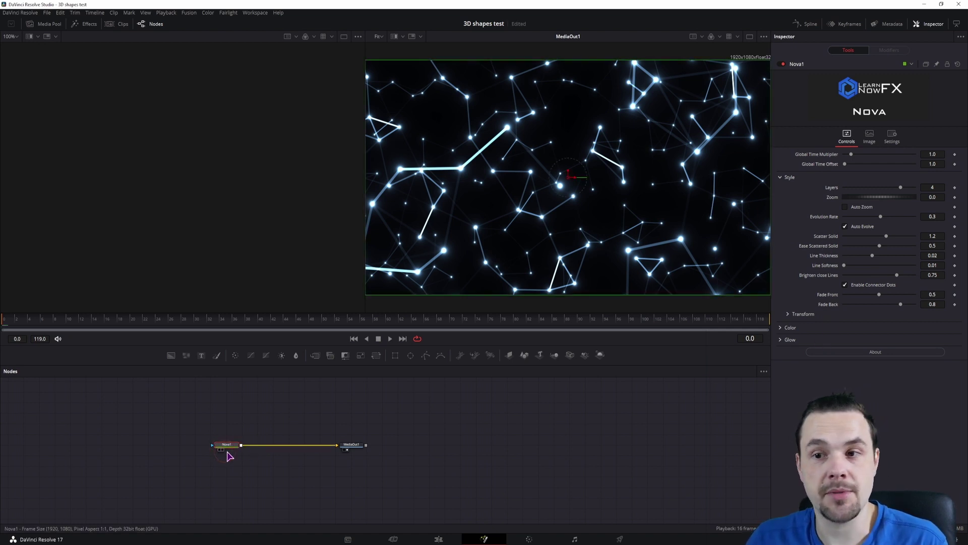
Insert an OpenFX Zoom Blur node into the Nova1–MediaOut1 link.
click(266, 428)
click(90, 26)
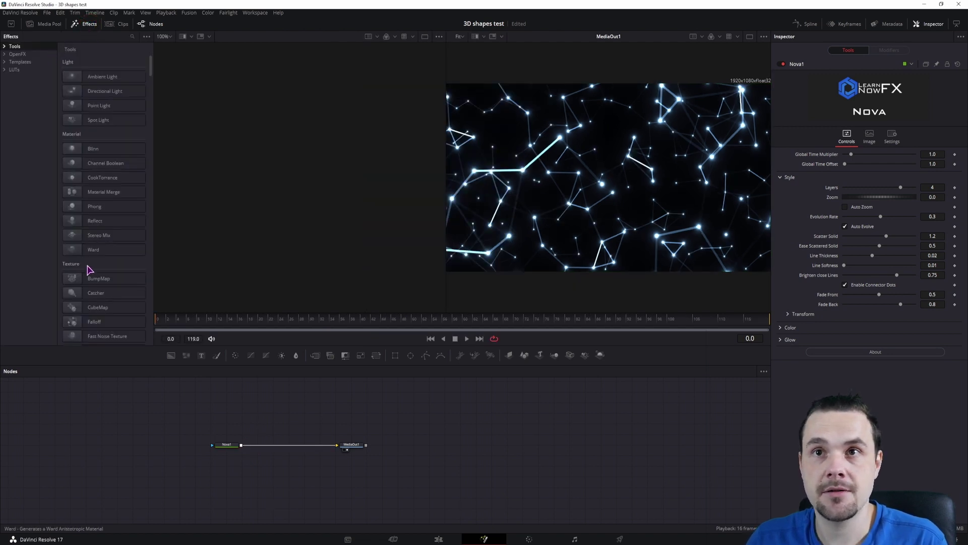
click(132, 37)
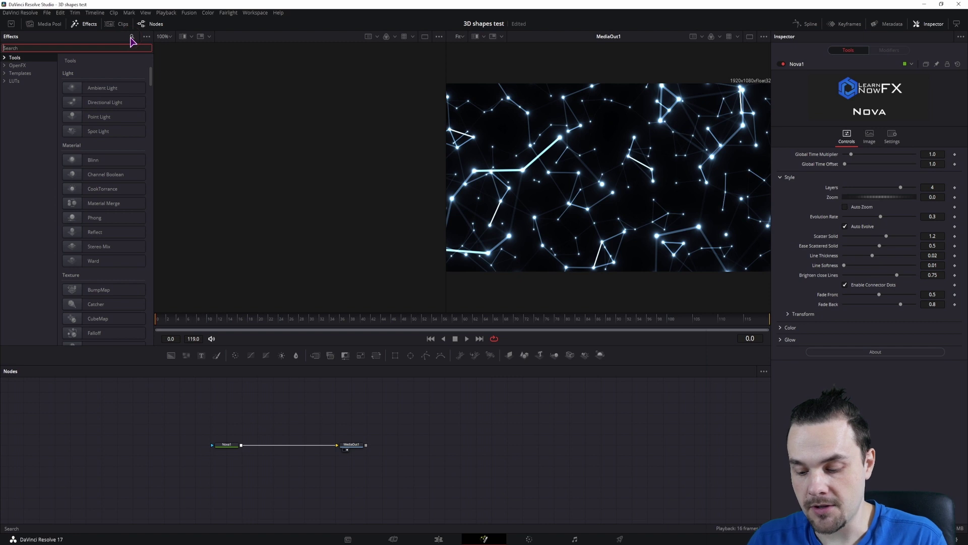
text(zoom)
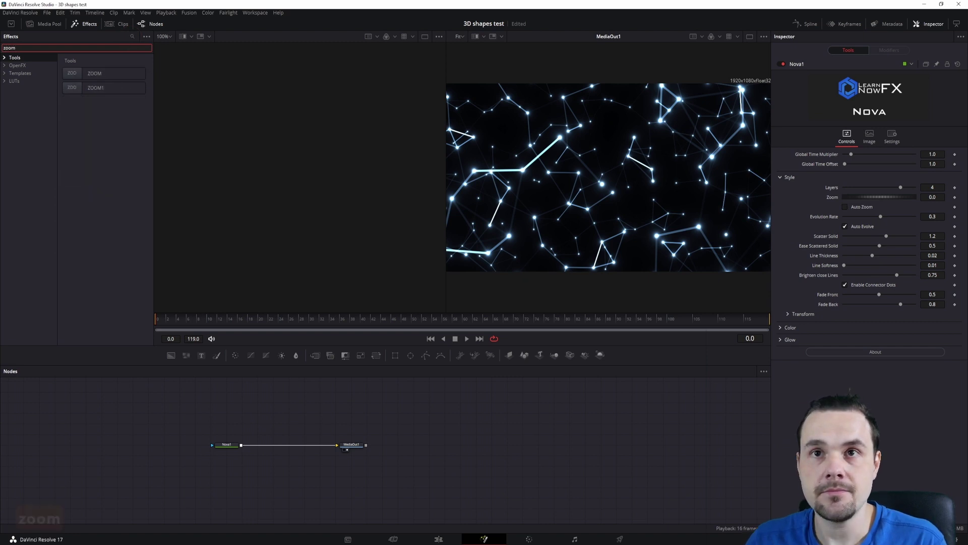
click(19, 65)
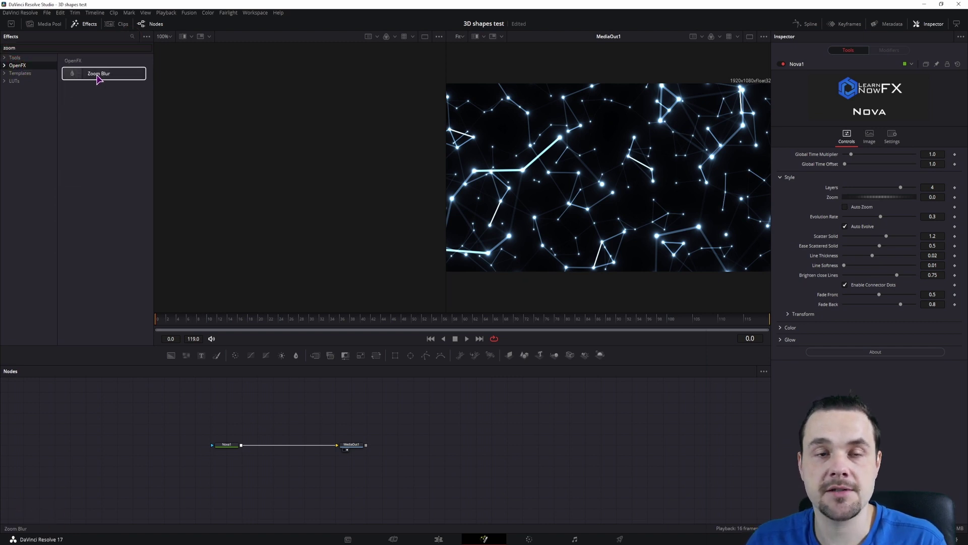
drag(96, 76, 282, 426)
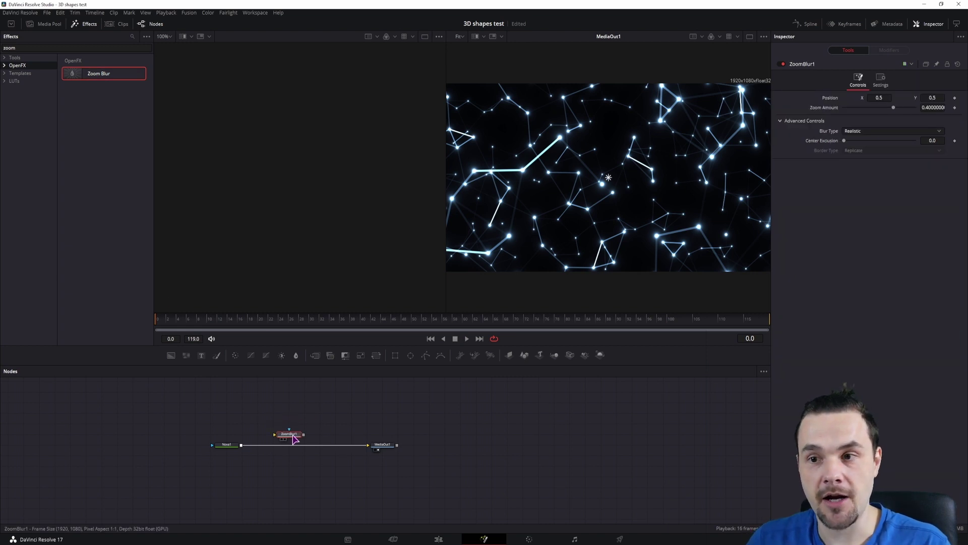
key(shift)
drag(294, 438, 295, 448)
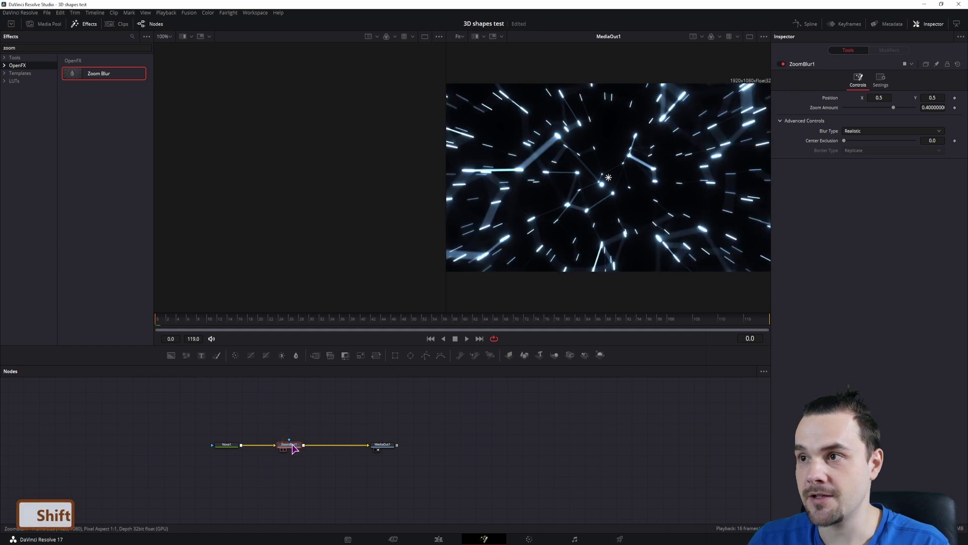
click(228, 445)
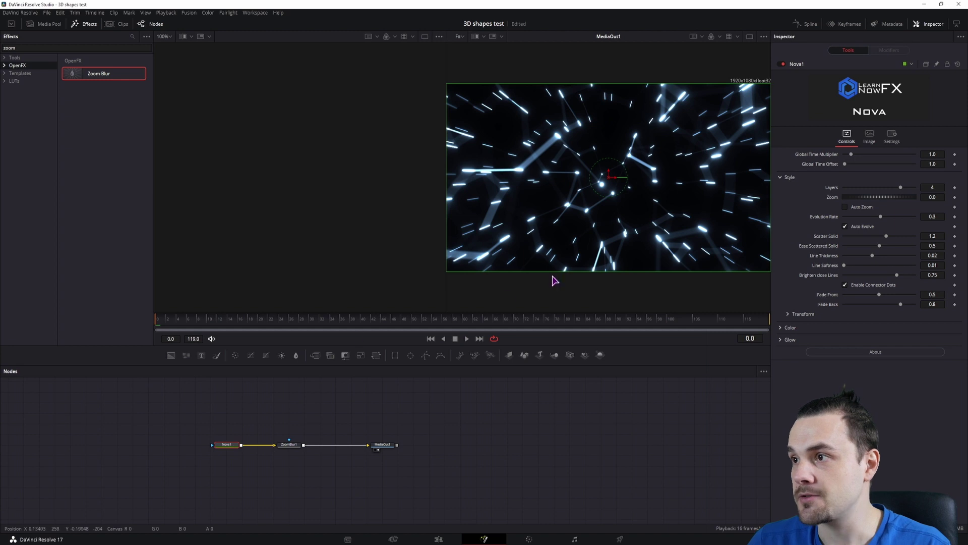
Hide Nova's particle connecting lines and turn off Auto Evolve while previewing.
drag(874, 256, 845, 256)
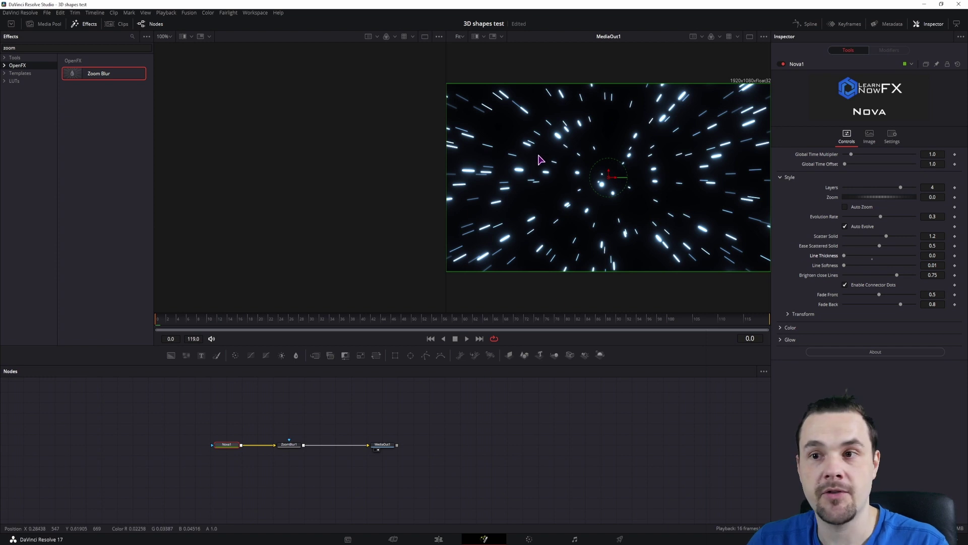
key(space)
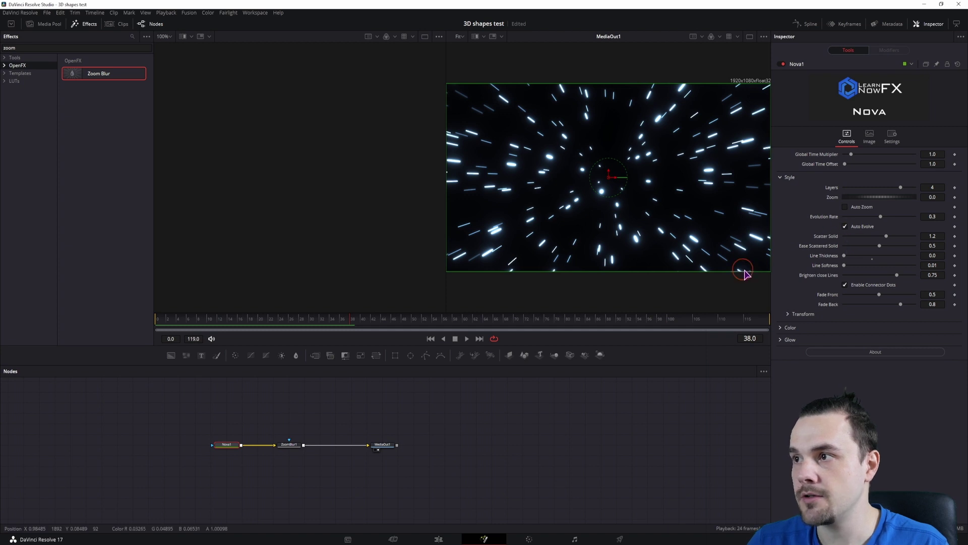
click(846, 227)
key(space)
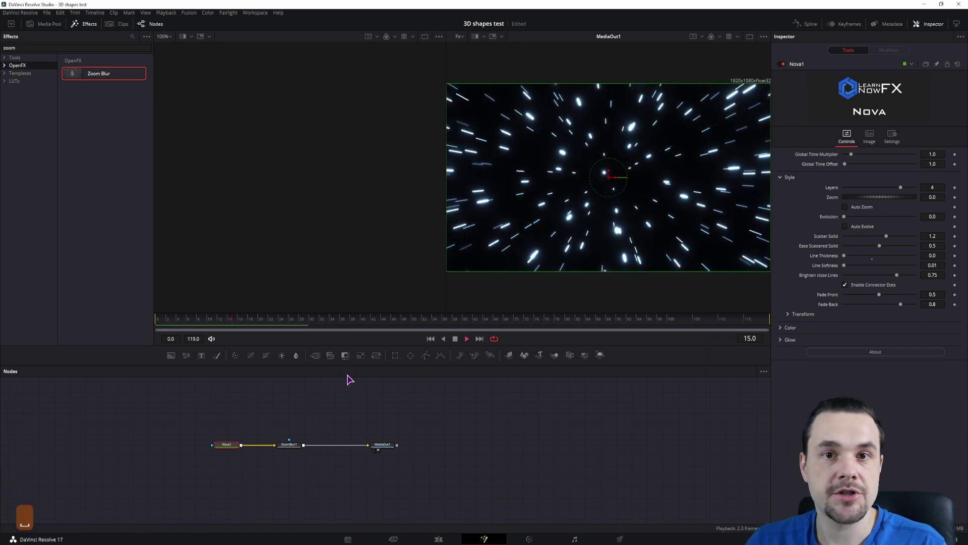
Set Zoom to 0.02, enable Auto Zoom, and play the starfield from the start.
click(938, 197)
text(2)
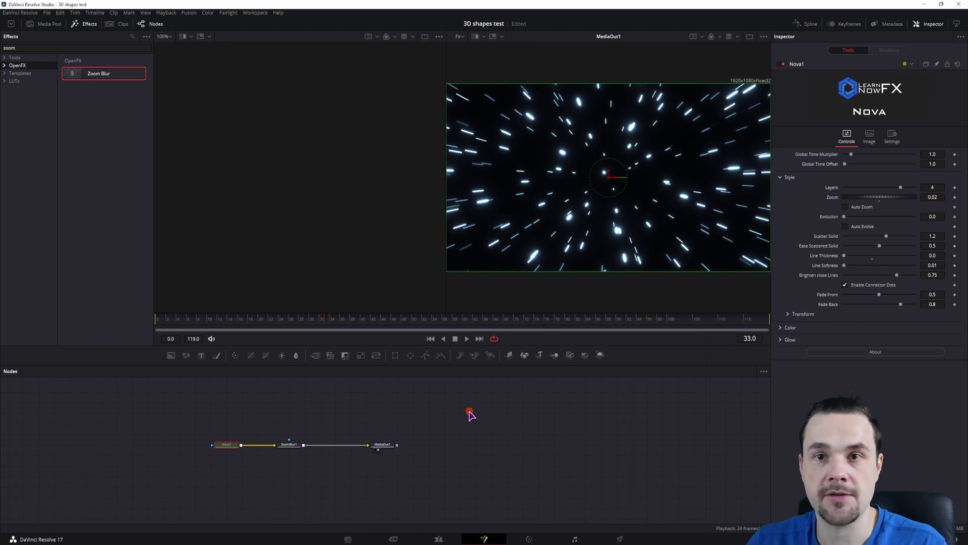
click(471, 411)
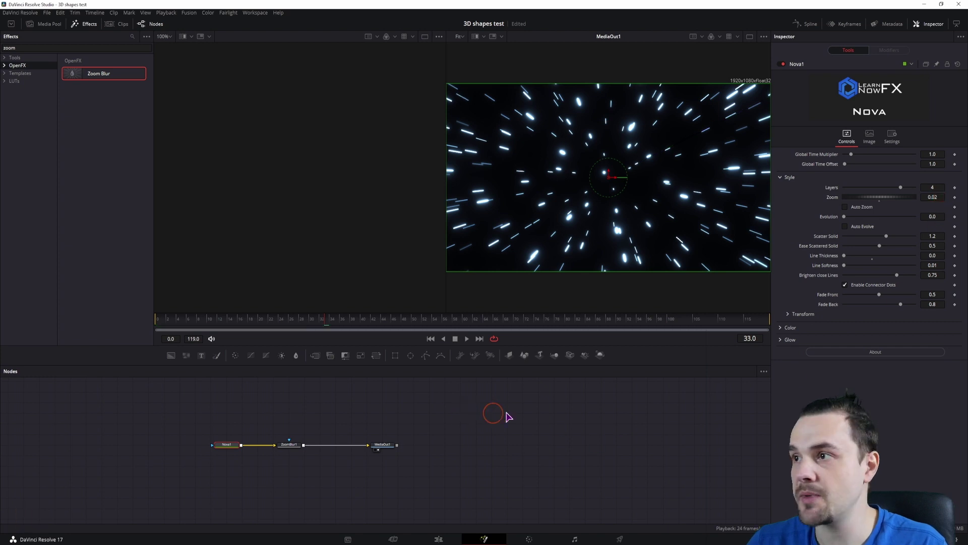
click(846, 207)
click(507, 285)
click(158, 323)
key(space)
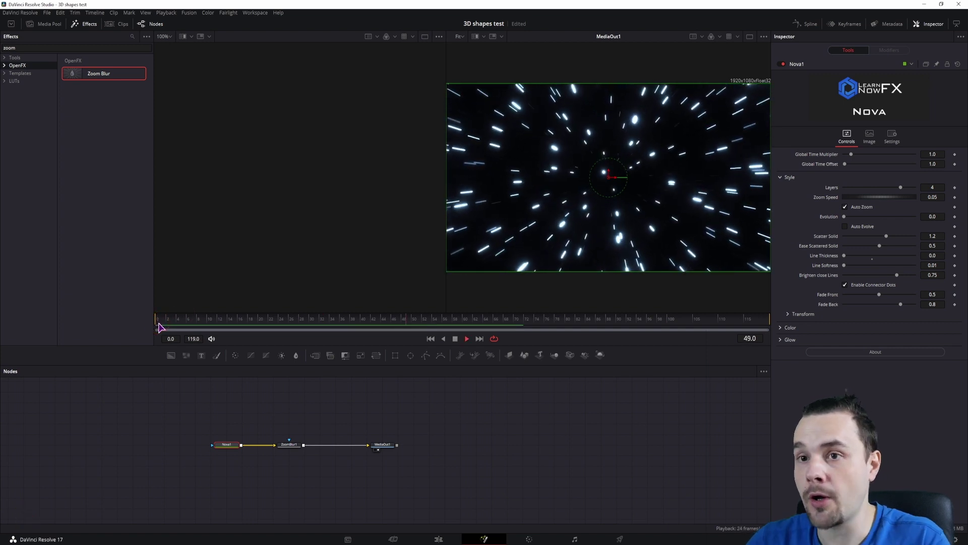
key(space)
At frame 10, set and keyframe Nova1's Zoom Speed at 0.02.
click(202, 320)
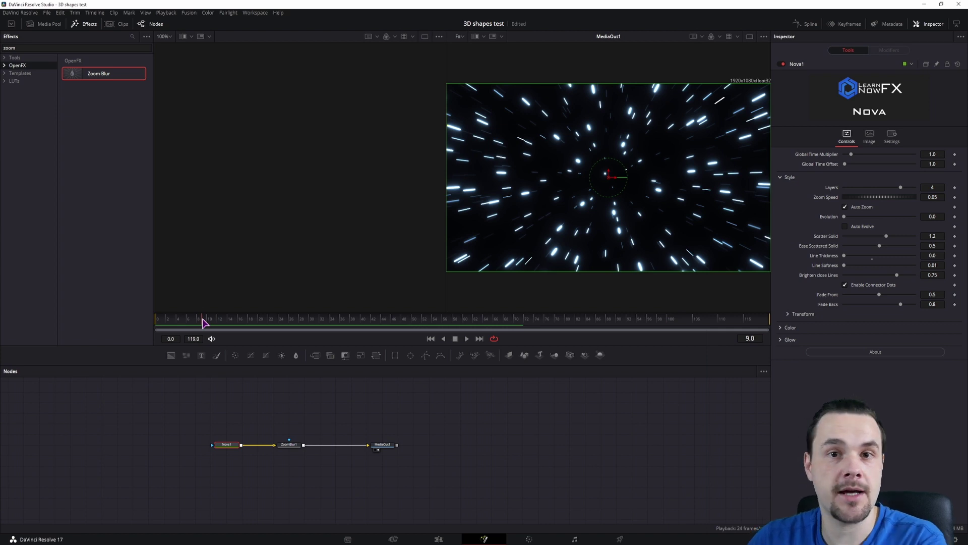
click(255, 320)
click(222, 321)
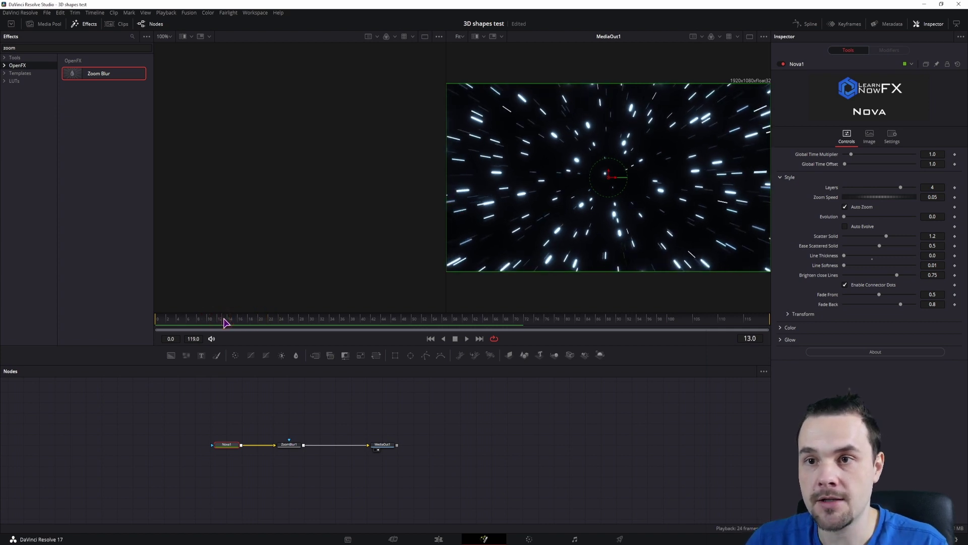
drag(221, 324, 208, 324)
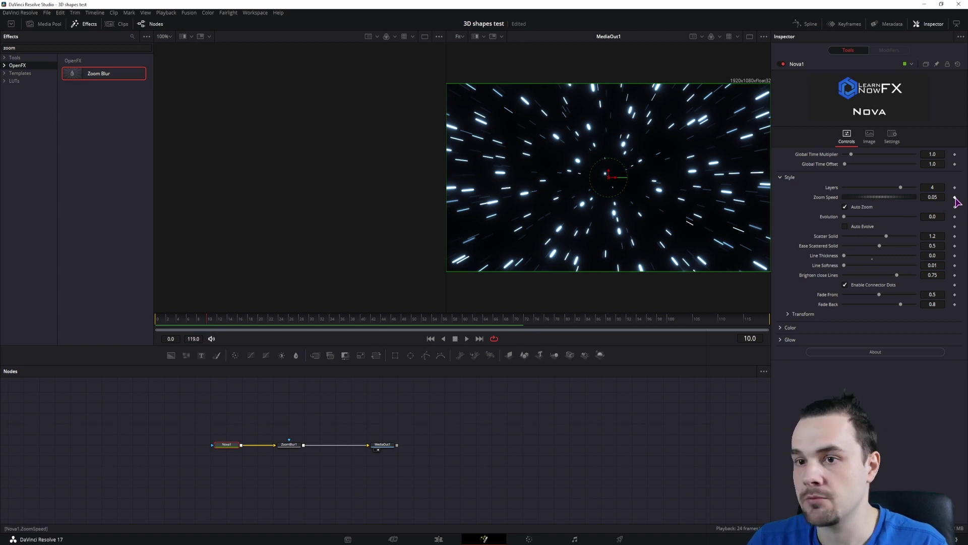
click(933, 196)
text(0.02)
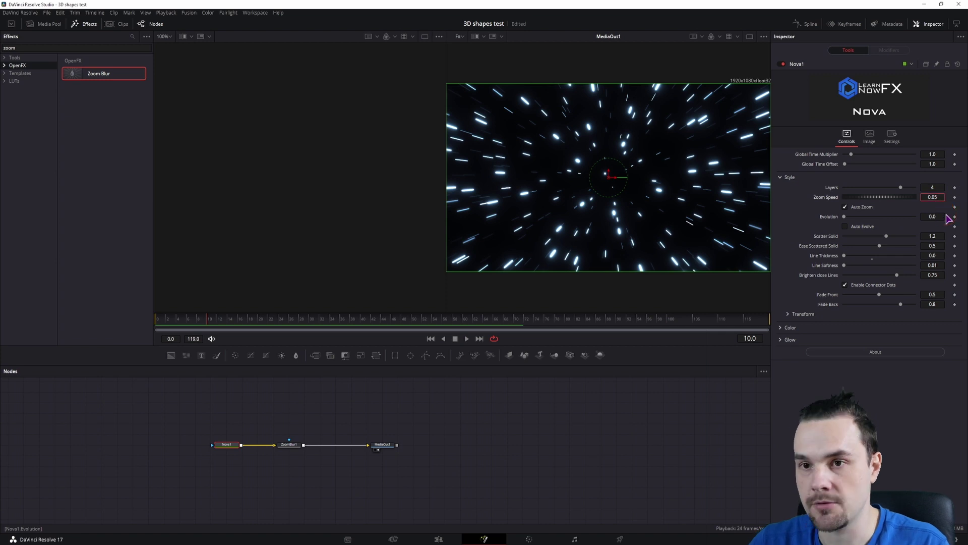
click(815, 340)
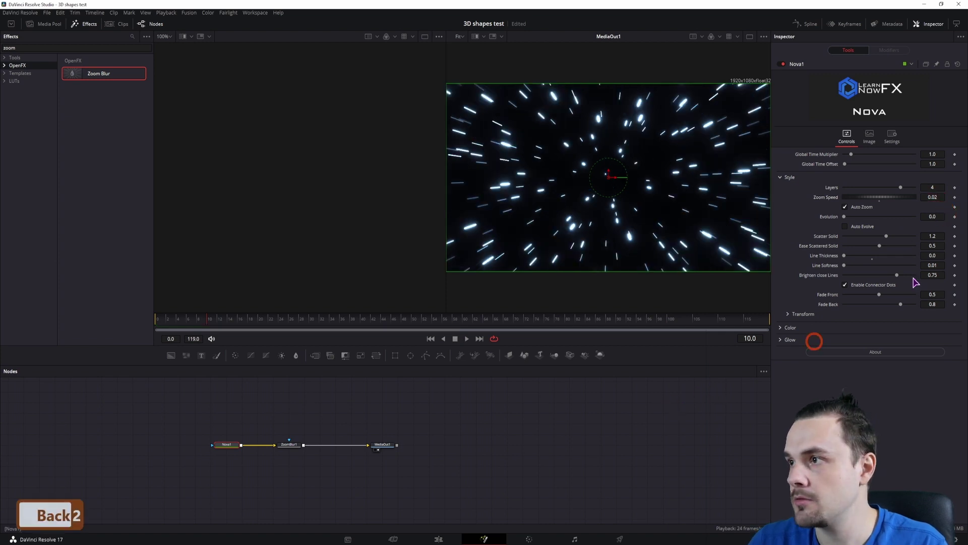
click(955, 196)
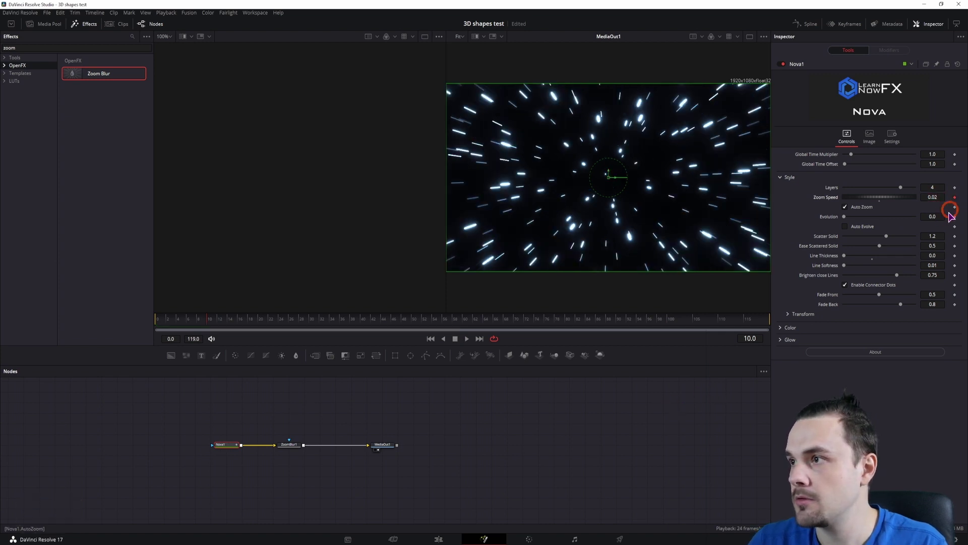
click(293, 447)
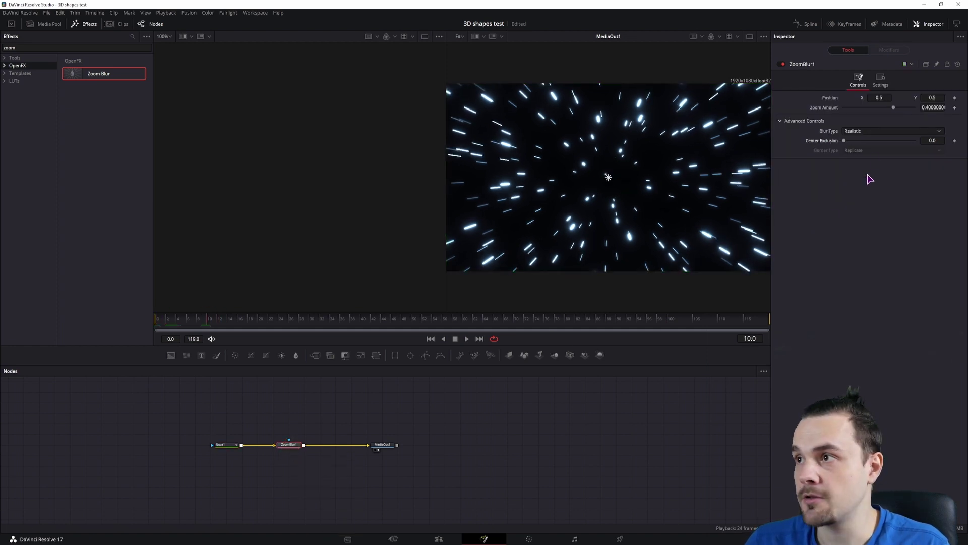
Keyframe ZoomBlur1 Center Exclusion at 0.6 on frame 10.
mouse_move(844, 141)
mouse_down()
mouse_move(882, 142)
mouse_move(863, 143)
mouse_move(874, 141)
mouse_up()
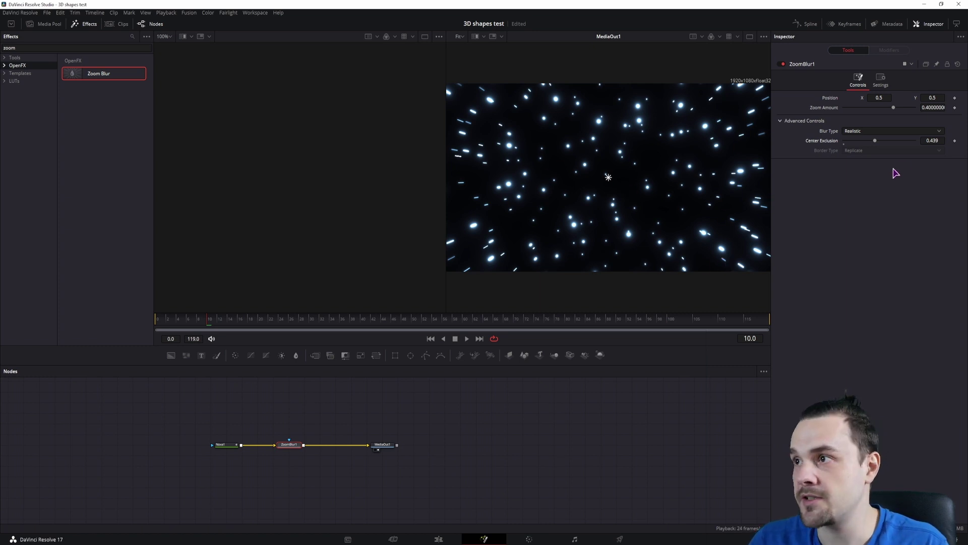
drag(875, 141, 883, 141)
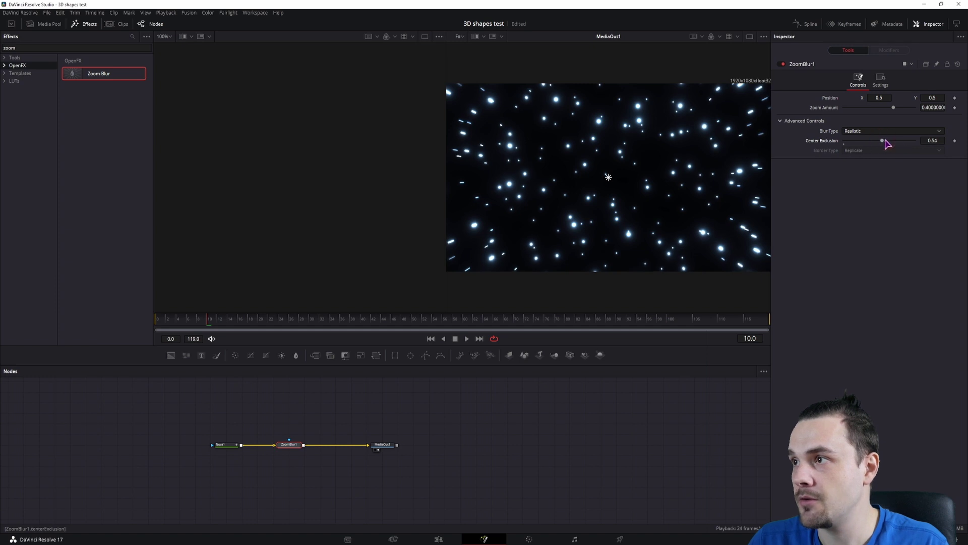
click(941, 140)
key(BackSpace)
key(BackSpace)
text(6)
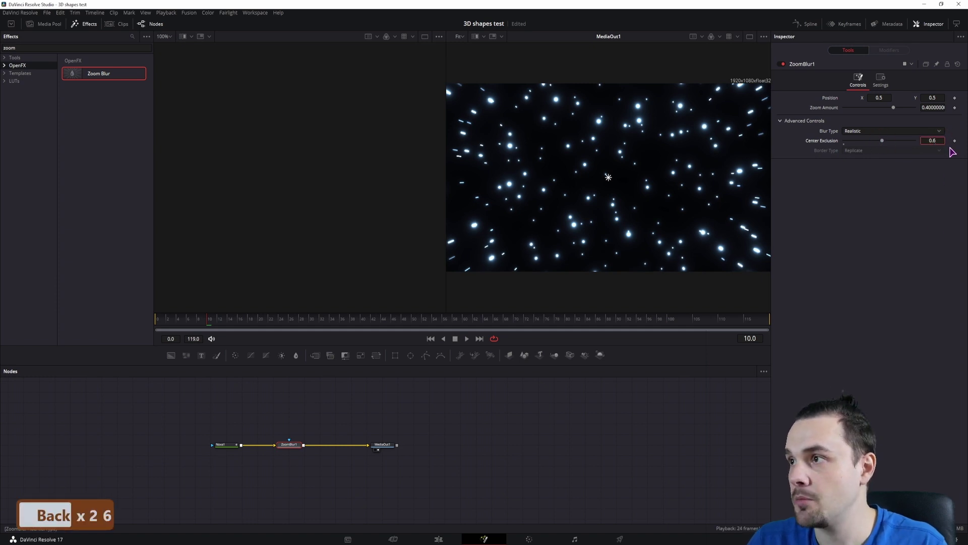
click(794, 290)
click(187, 319)
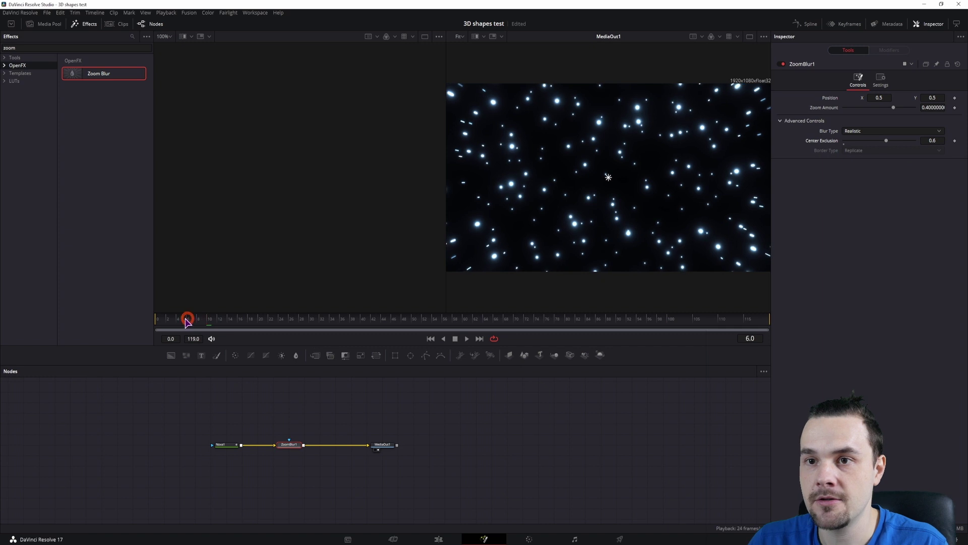
key(space)
key(space)
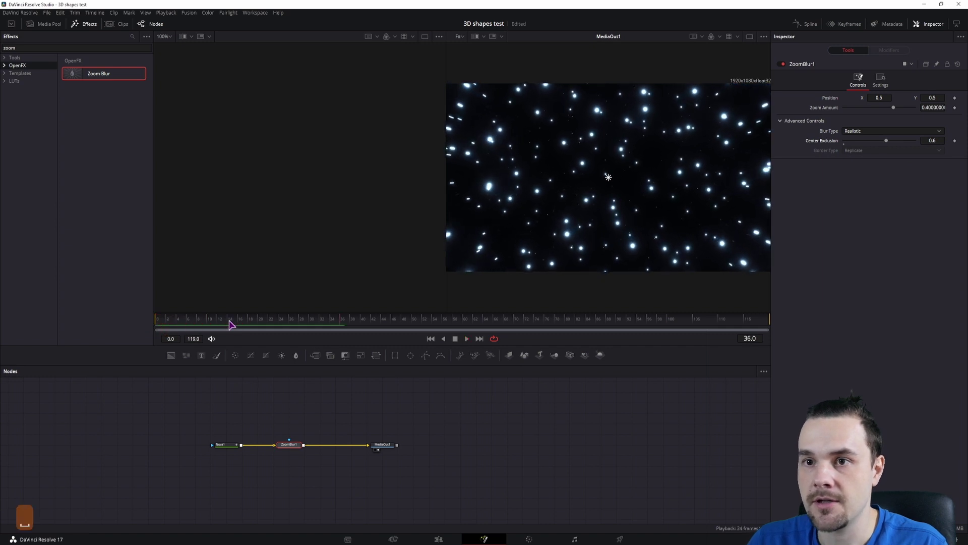
click(208, 318)
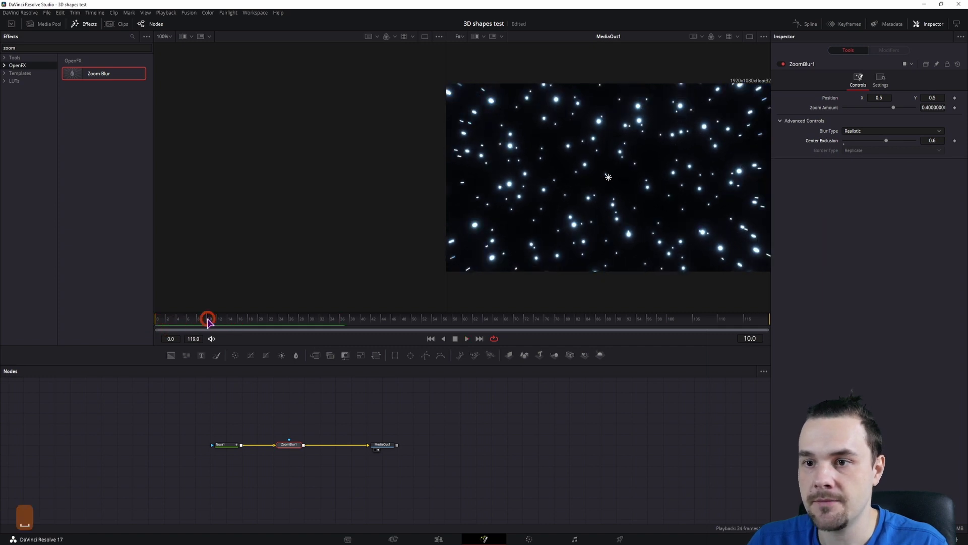
click(955, 141)
At frame 22 set Center Exclusion 0 and Zoom Amount 0.8, keying Zoom Amount 0.4 at frame 10.
click(221, 320)
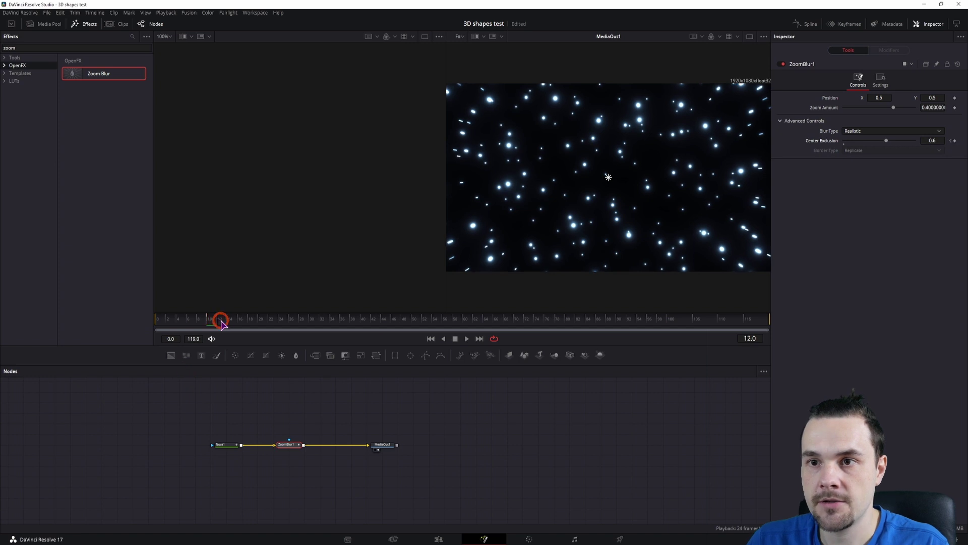
drag(220, 322, 272, 327)
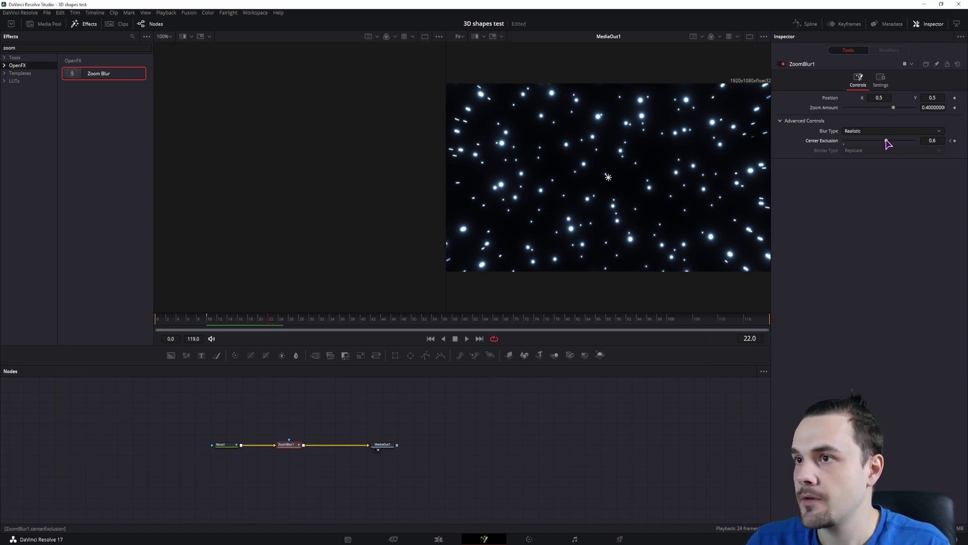
mouse_move(886, 140)
mouse_down()
mouse_move(906, 145)
mouse_move(854, 141)
mouse_up()
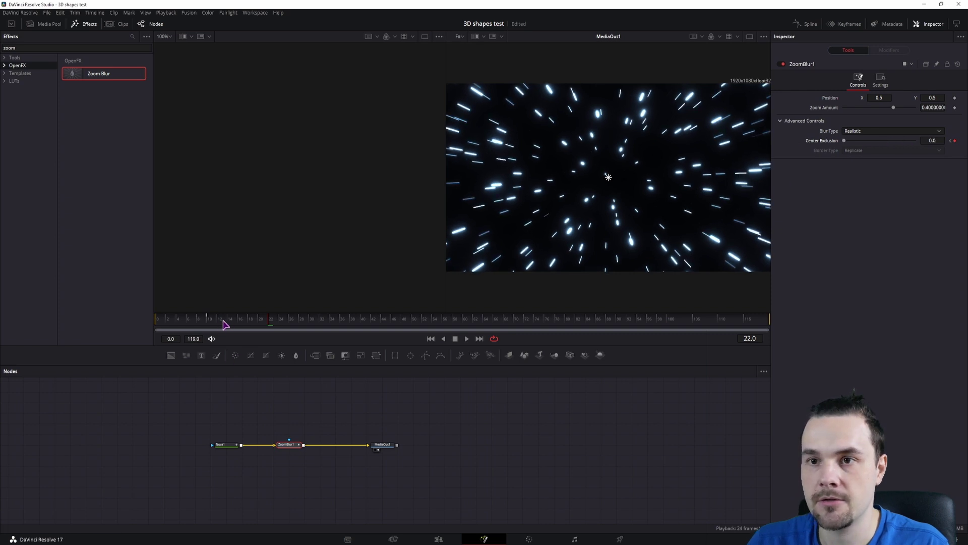
mouse_move(217, 323)
mouse_down()
mouse_move(419, 321)
mouse_move(207, 328)
mouse_up()
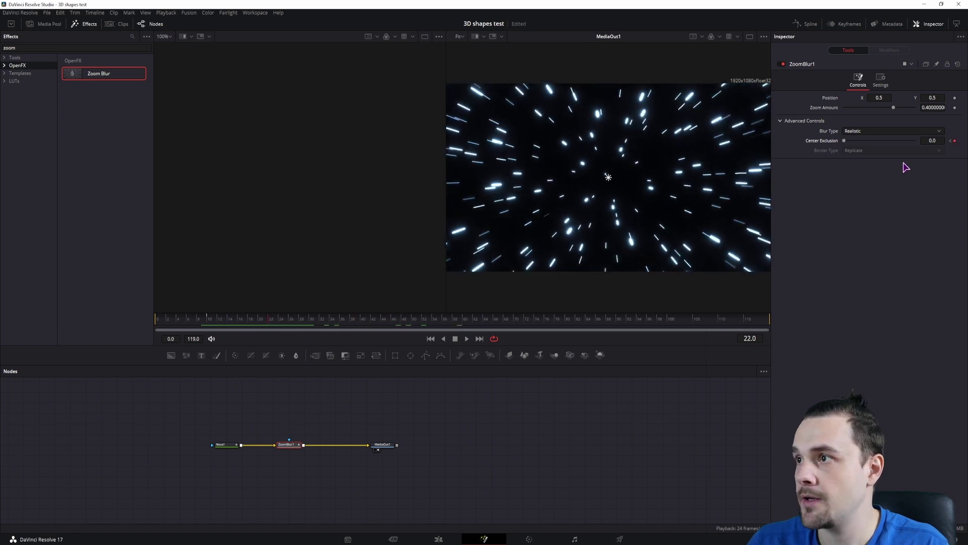
drag(896, 107, 915, 111)
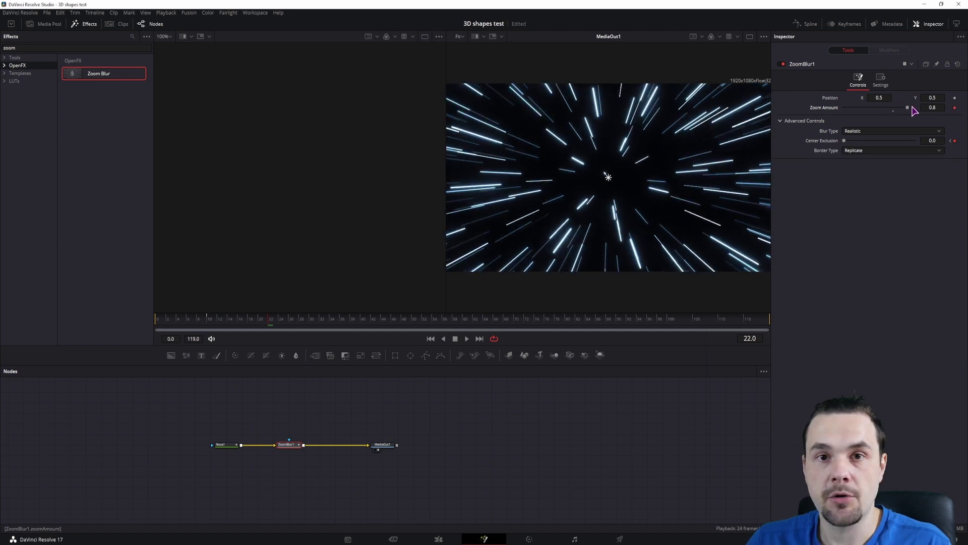
click(211, 320)
click(896, 112)
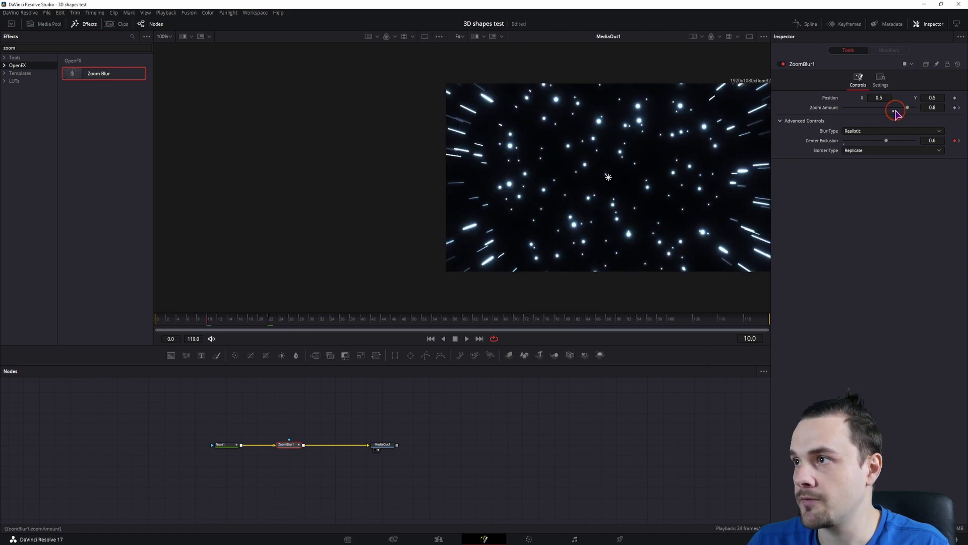
Play back the warp-streak animation from near the start.
click(177, 319)
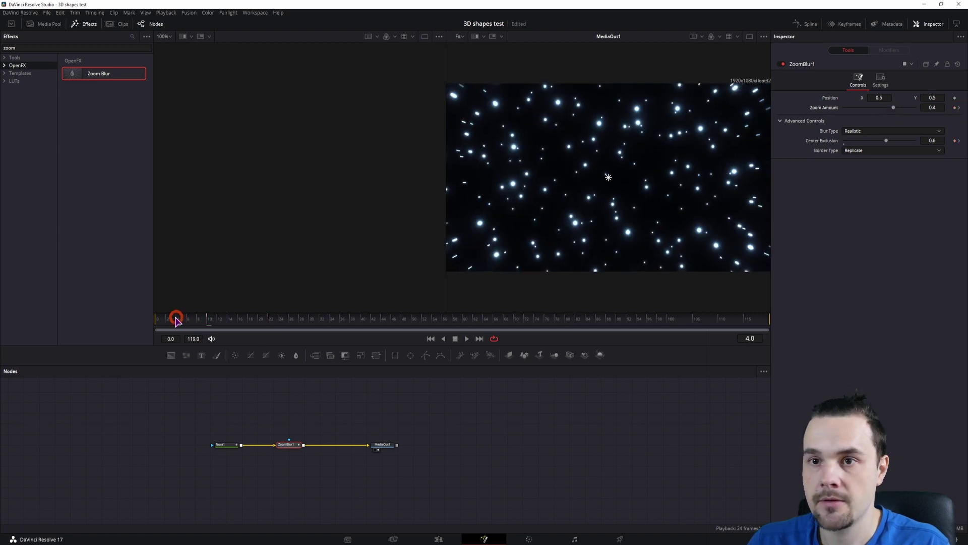
key(space)
key(space)
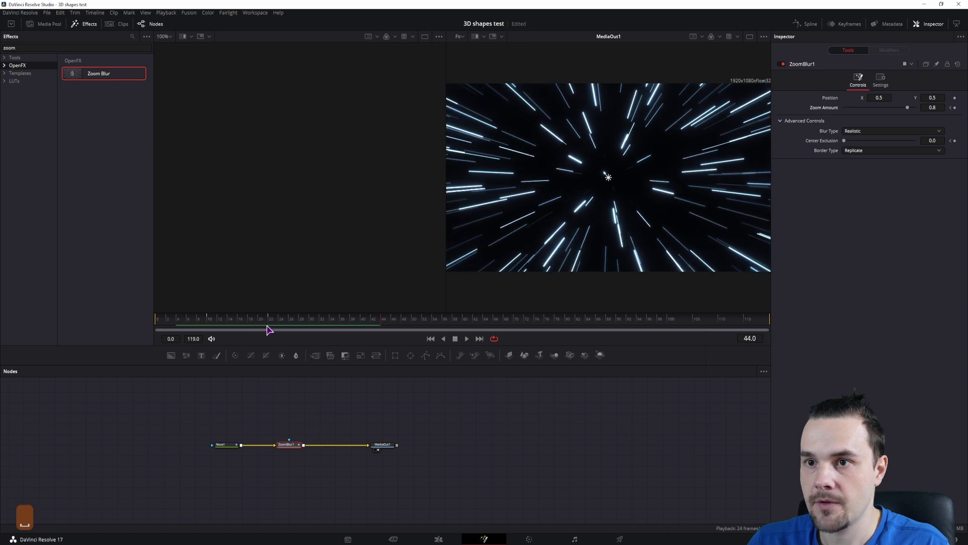
click(194, 318)
key(space)
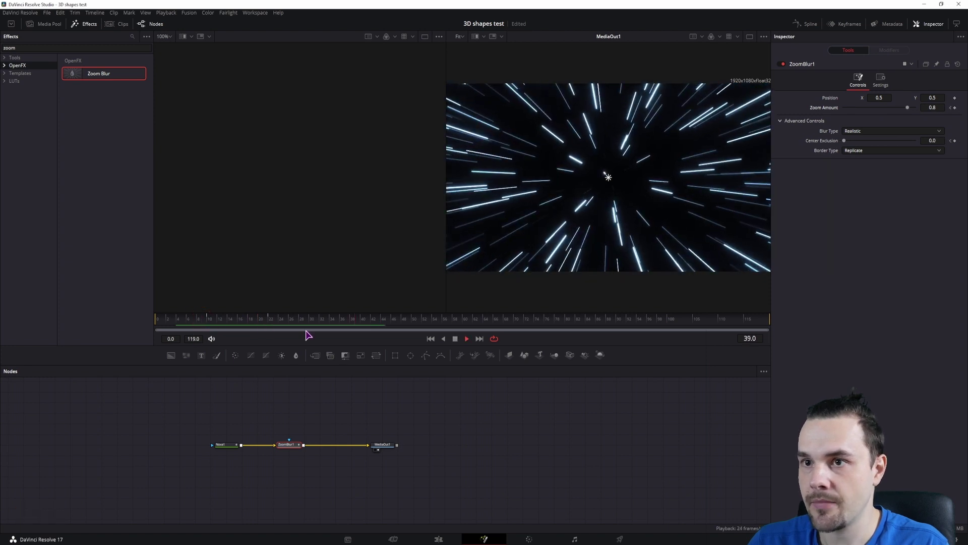
key(space)
click(229, 446)
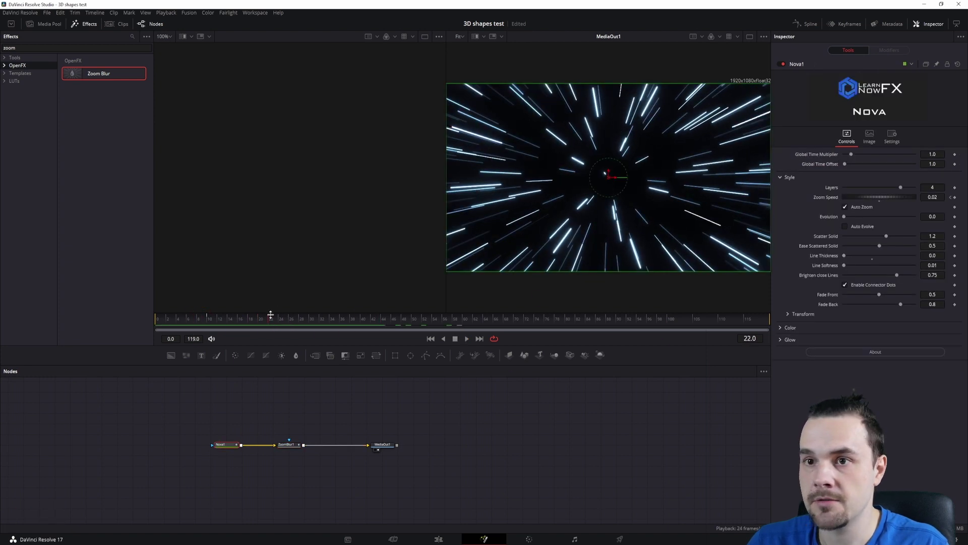
Set Nova1's Zoom Speed to 0.05 at frame 22 and play back the acceleration.
click(208, 321)
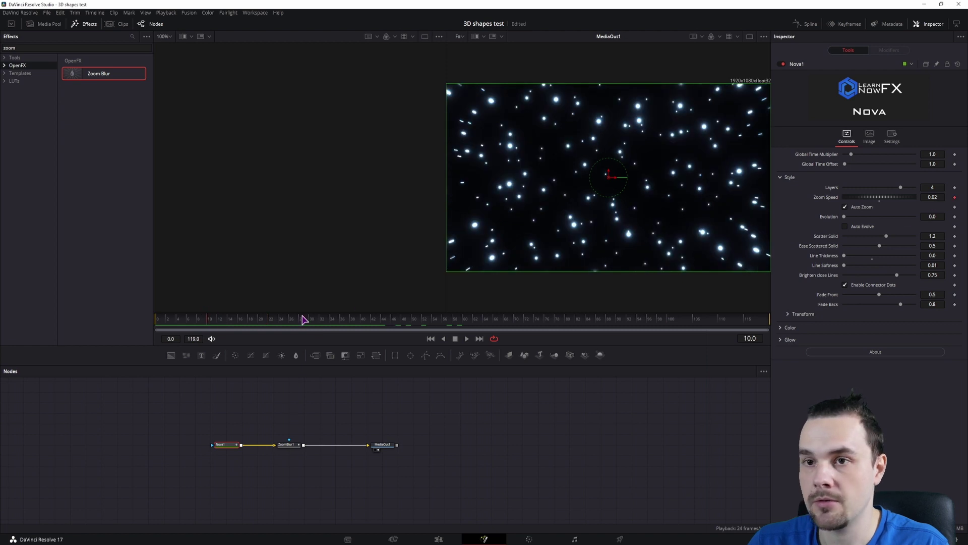
click(269, 319)
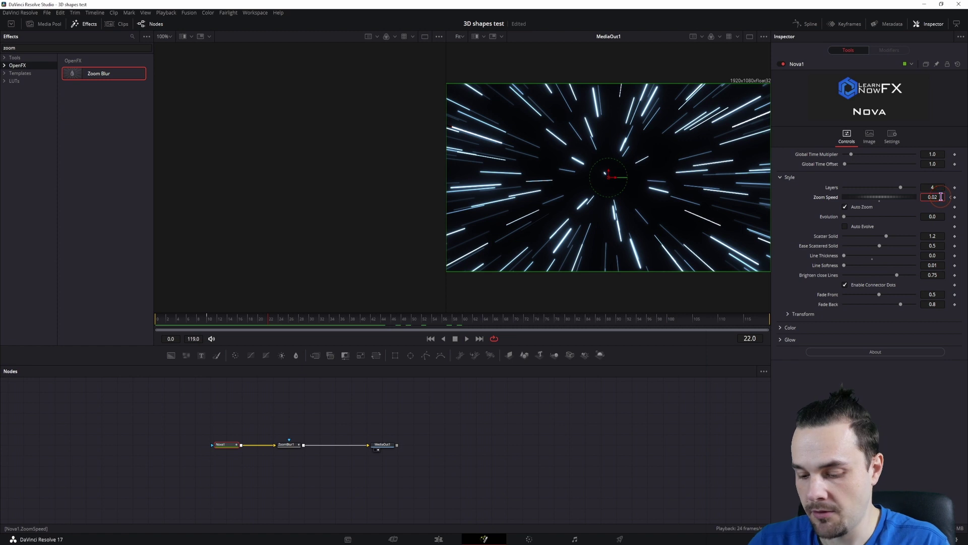
key(BackSpace)
text(5)
key(Return)
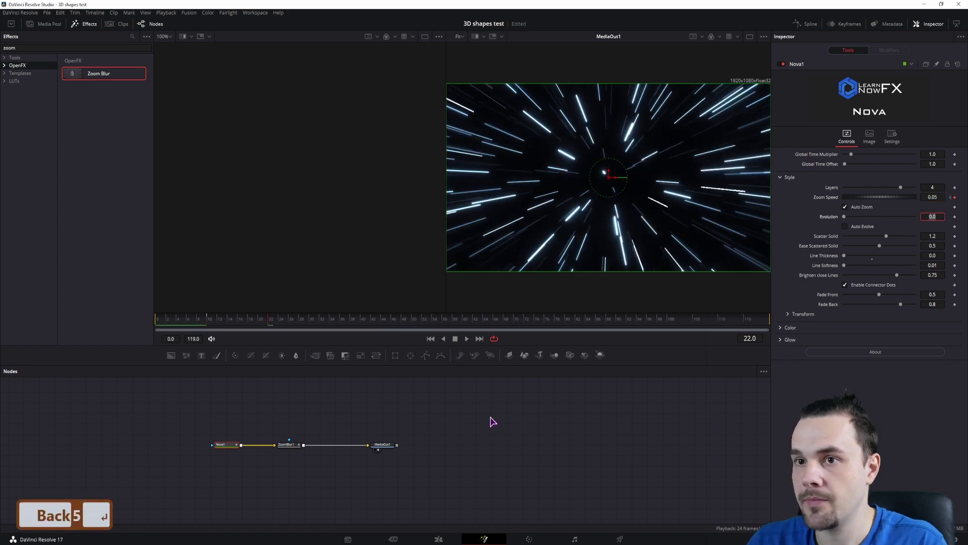
click(166, 319)
key(space)
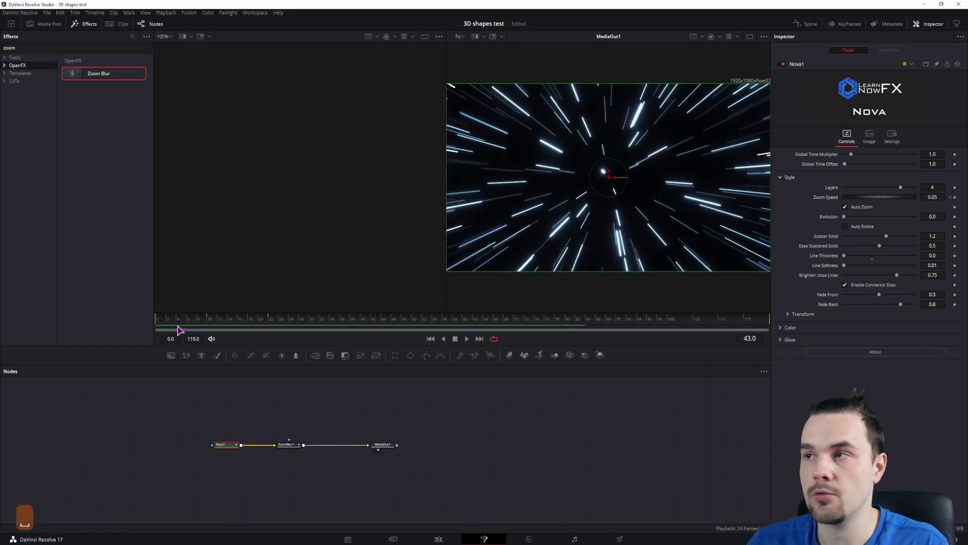
click(806, 23)
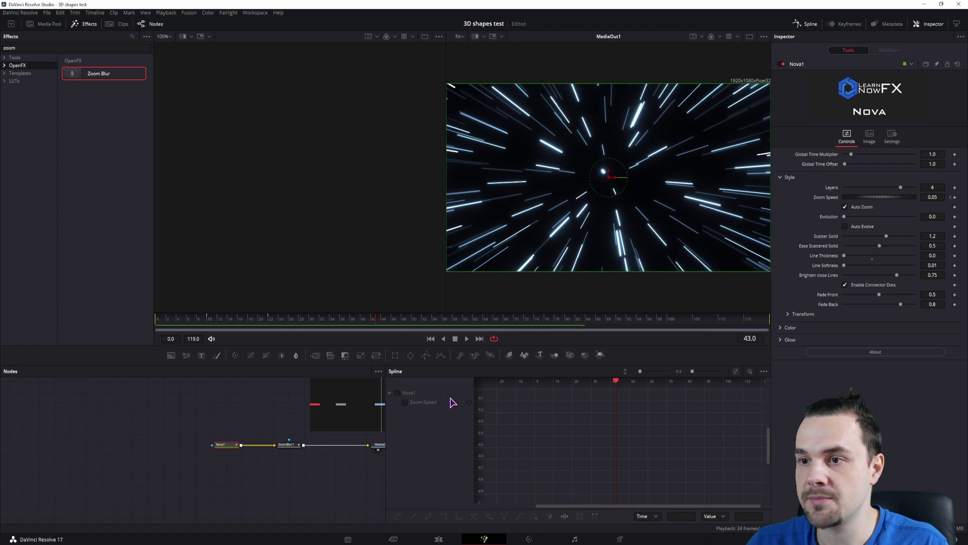
Smooth all of Nova1's Zoom Speed keyframes and lengthen the ease-in at the start.
click(405, 403)
click(557, 447)
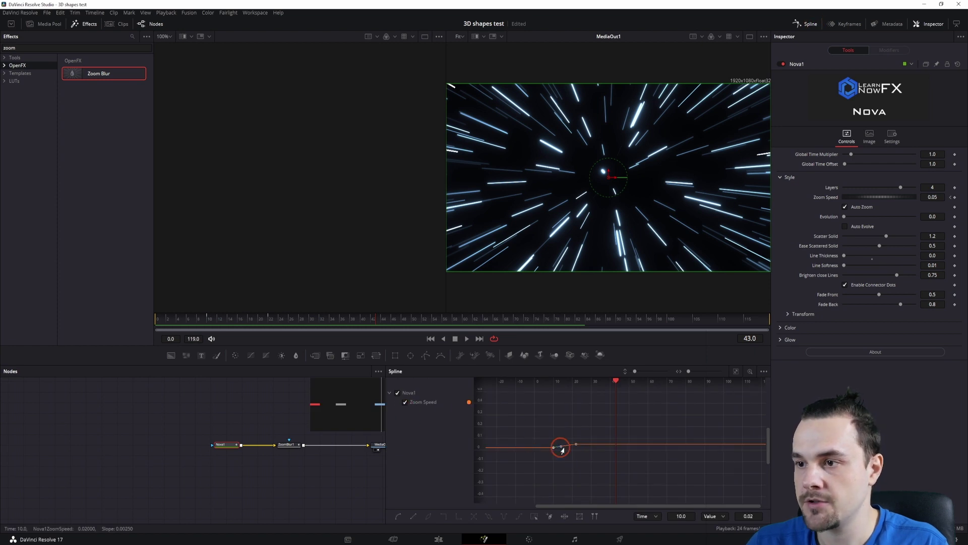
click(736, 371)
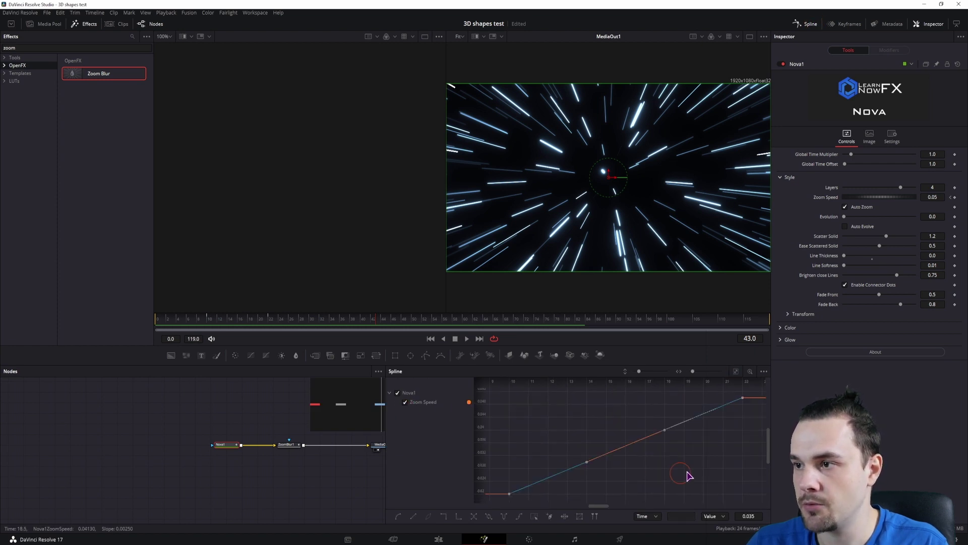
drag(766, 386, 517, 507)
key(s)
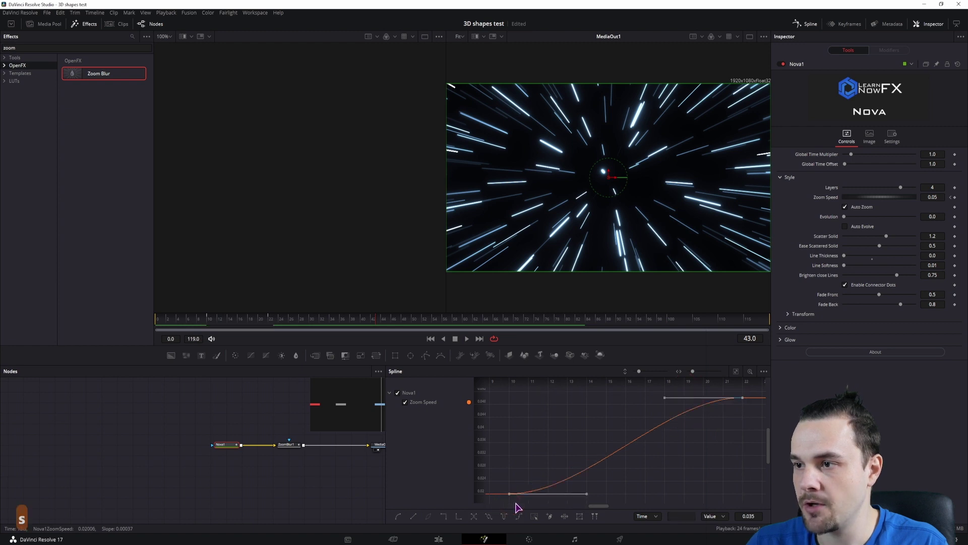
drag(586, 494, 705, 496)
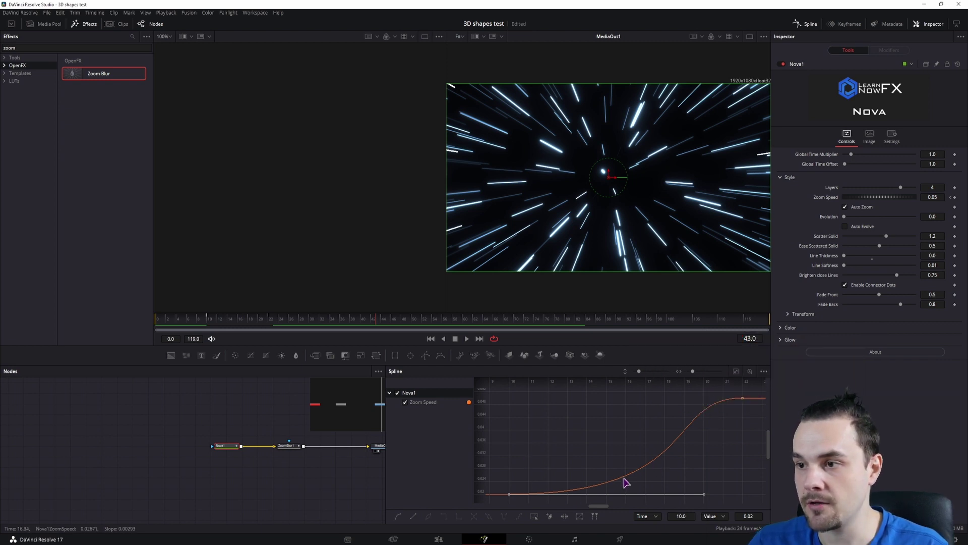
Make ZoomBlur1's Zoom Amount and Center Exclusion keys S-curves with longer eases, then preview them.
click(289, 447)
click(405, 402)
click(405, 411)
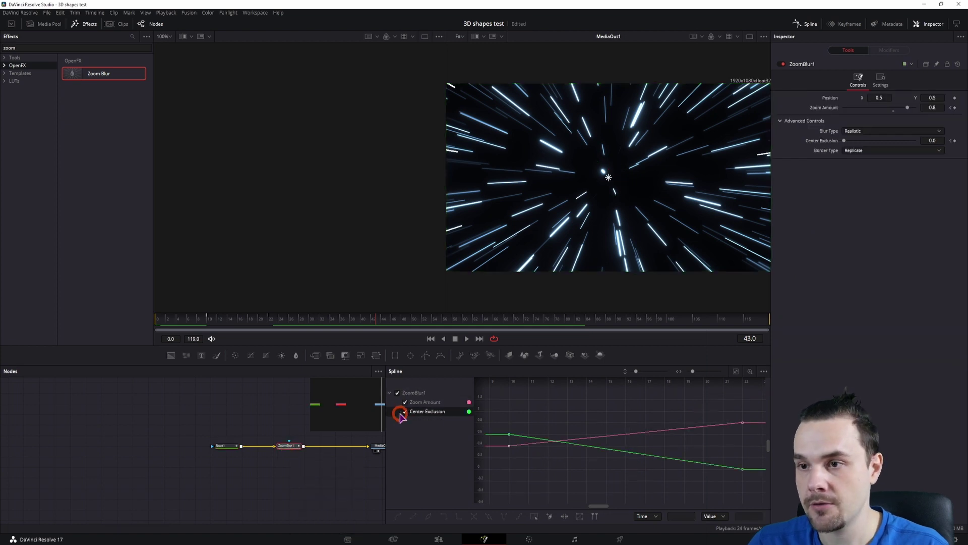
drag(497, 402, 718, 488)
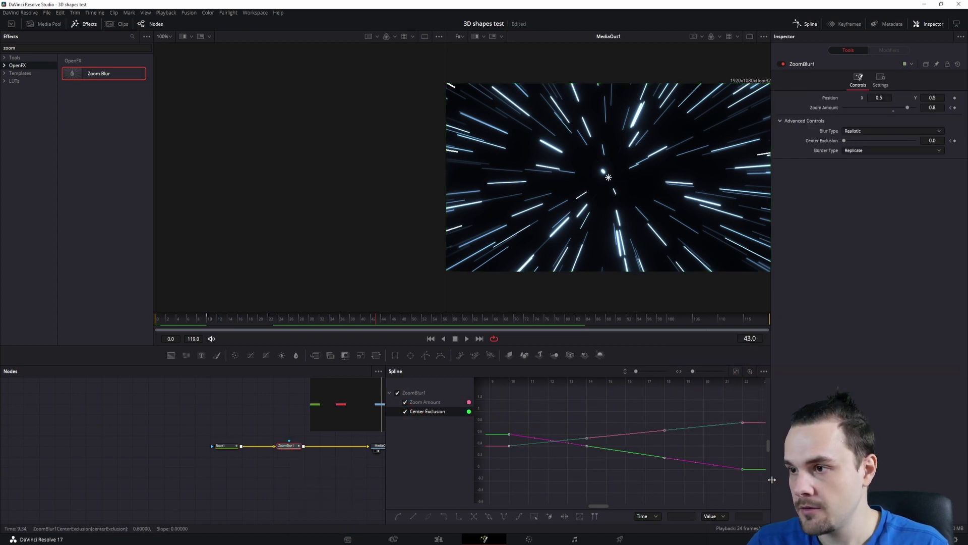
key(shift+s)
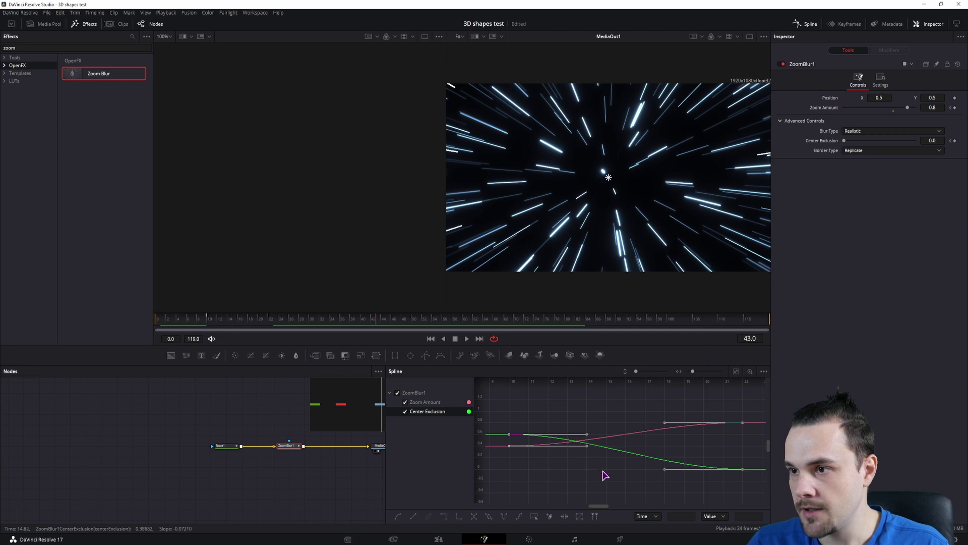
drag(586, 434, 684, 435)
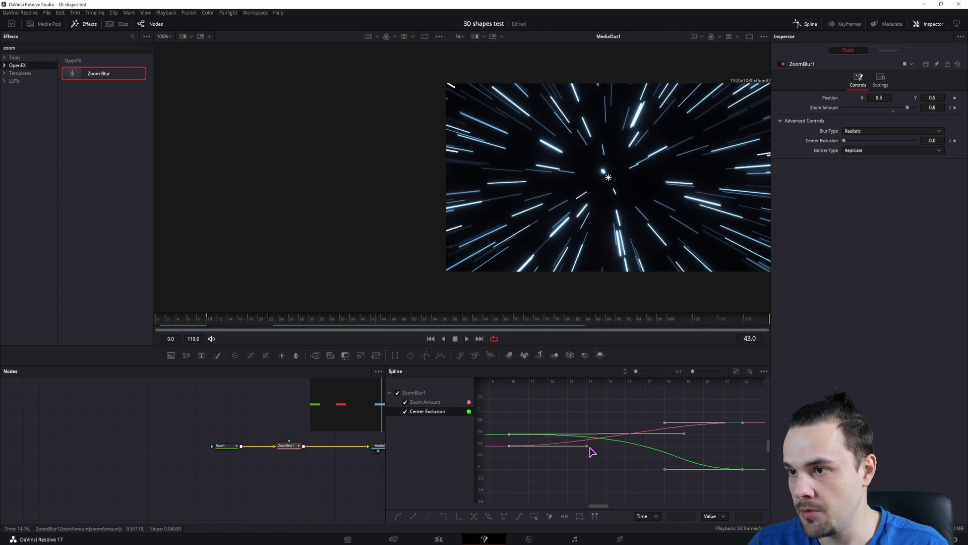
drag(586, 447, 684, 447)
click(268, 476)
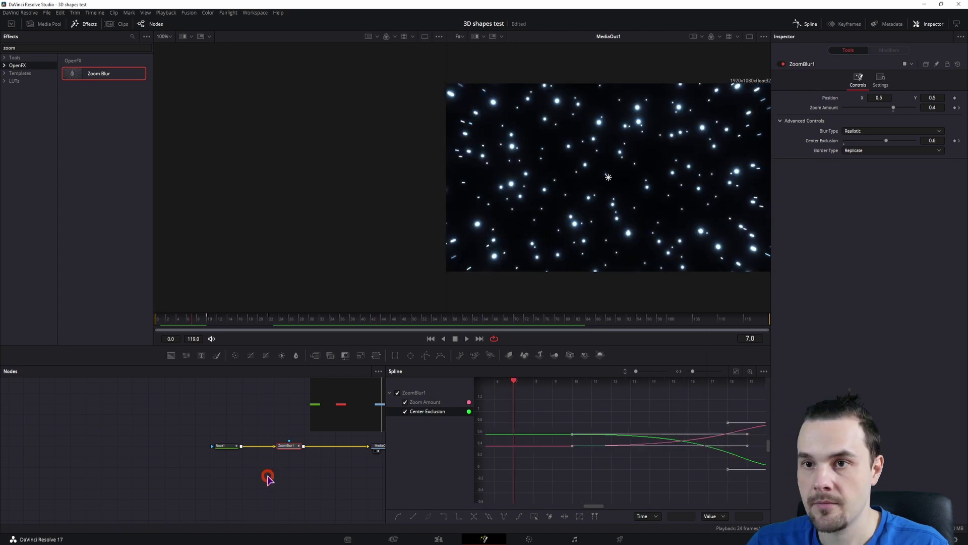
key(space)
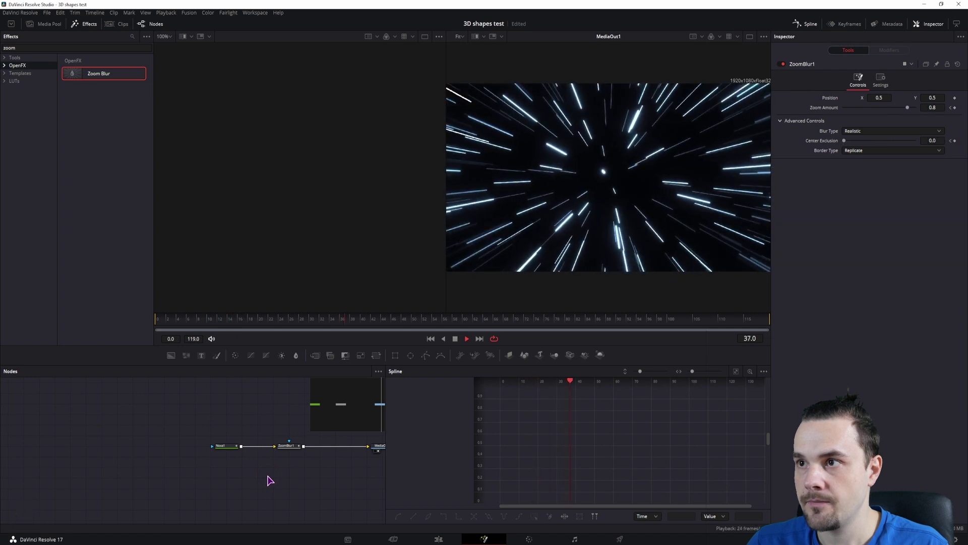
click(621, 321)
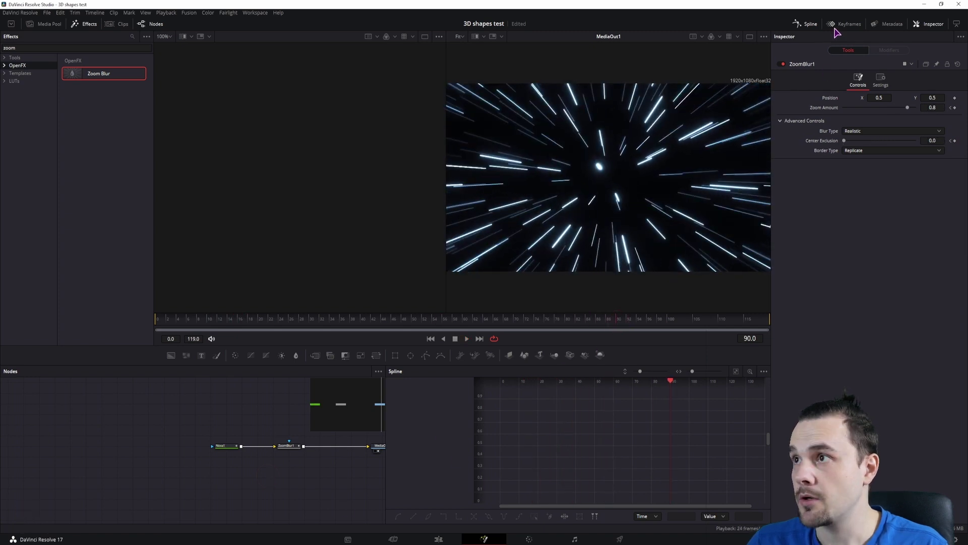
In the Keyframes panel, copy a Zoom Blur keyframe value from frame 22 and paste it near frame 90.
click(810, 24)
click(848, 24)
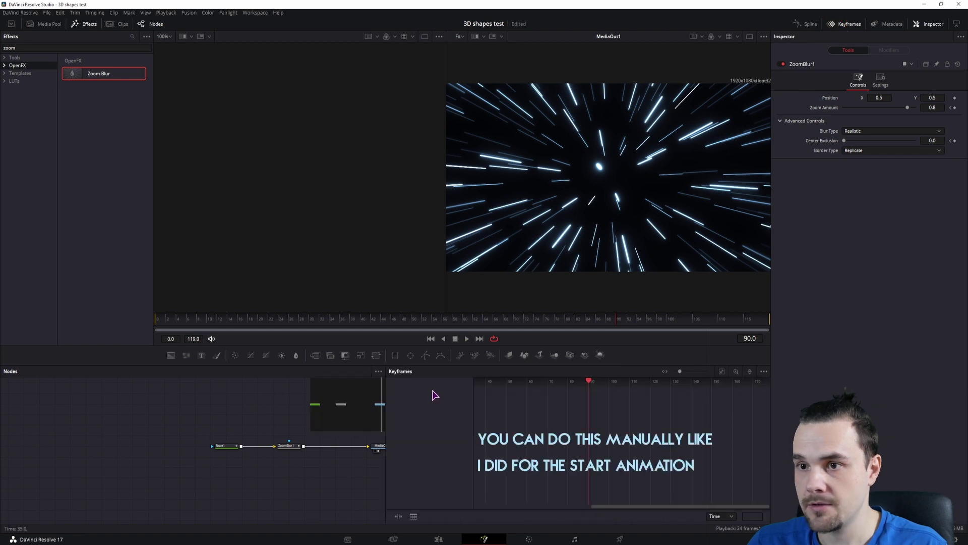
click(286, 446)
click(480, 425)
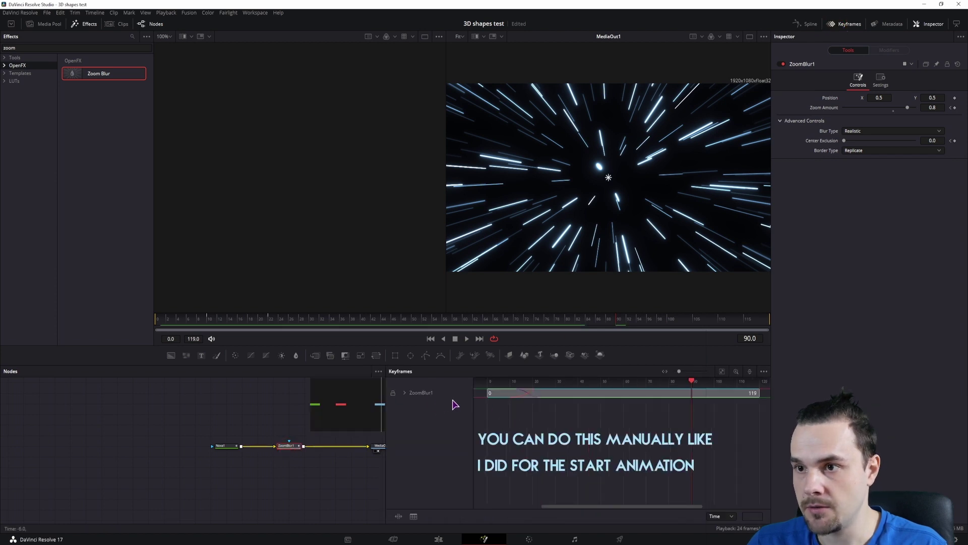
click(405, 392)
drag(559, 435, 531, 399)
right_click(537, 410)
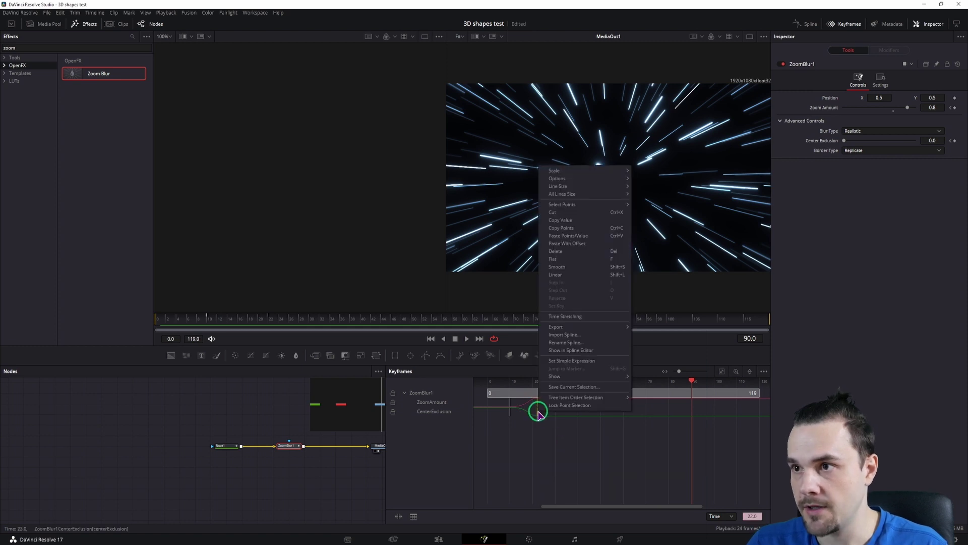
click(578, 221)
right_click(692, 410)
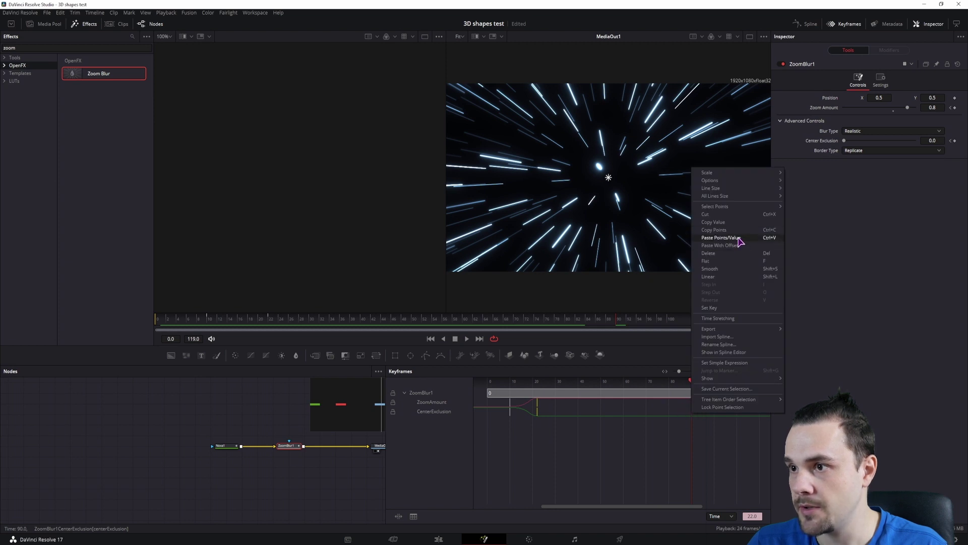
click(739, 241)
Copy the Zoom Amount keyframe value and paste it at frame 90.
click(686, 381)
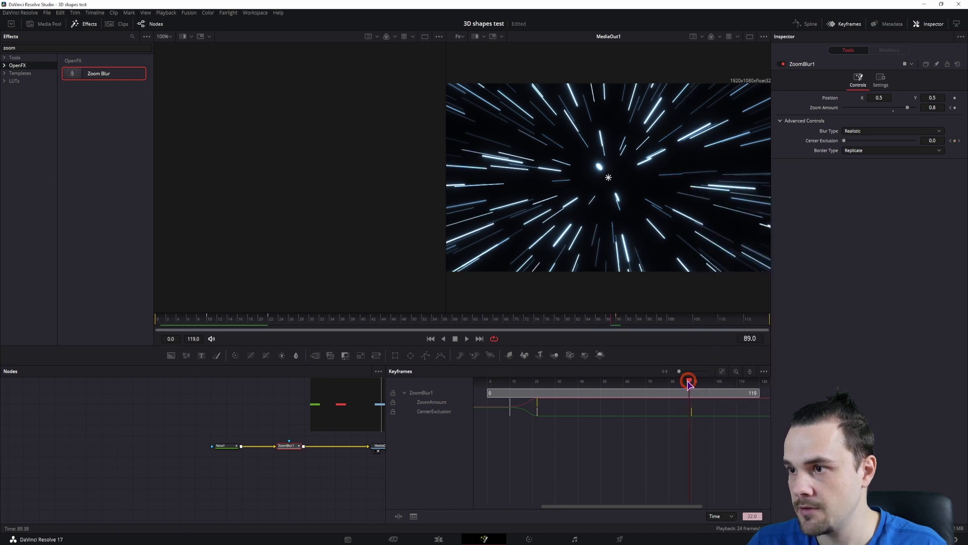
right_click(537, 404)
click(578, 214)
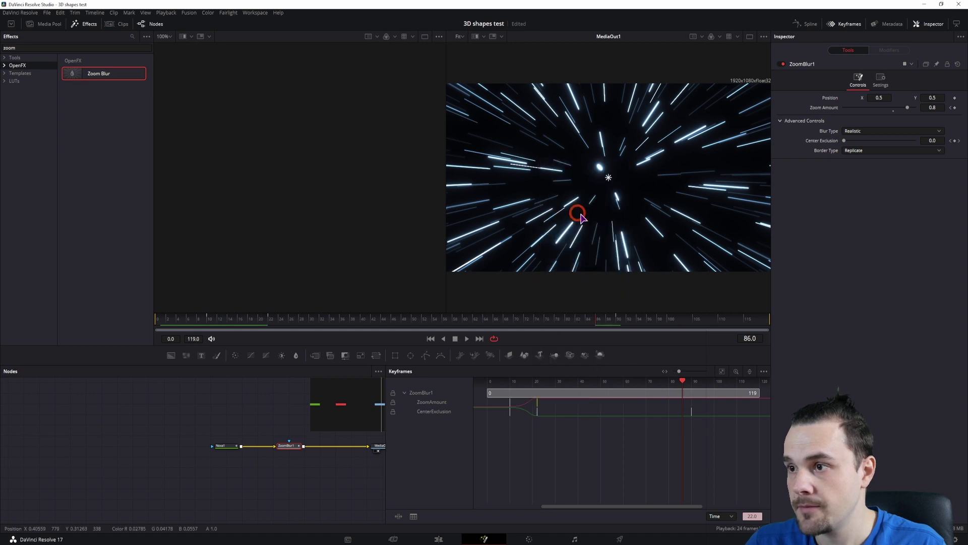
drag(683, 383, 692, 380)
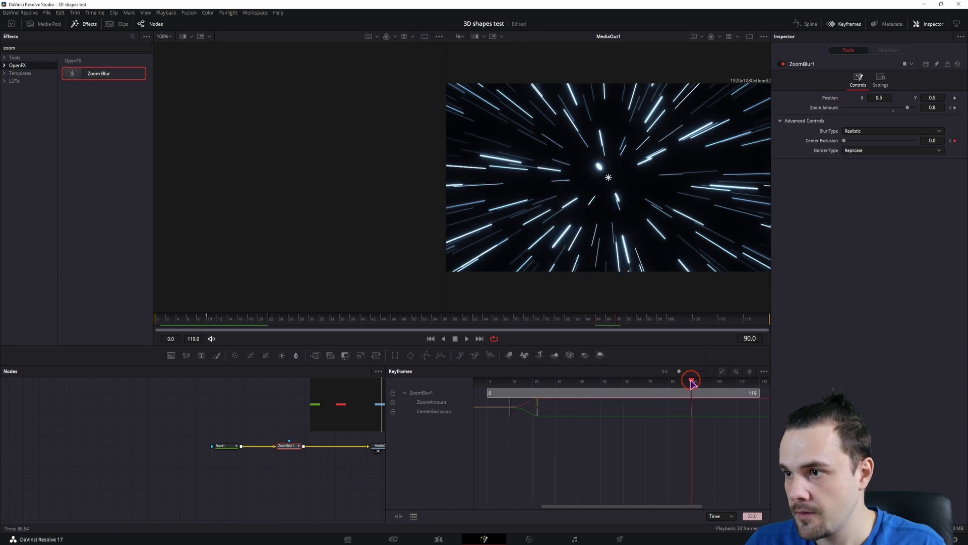
right_click(685, 403)
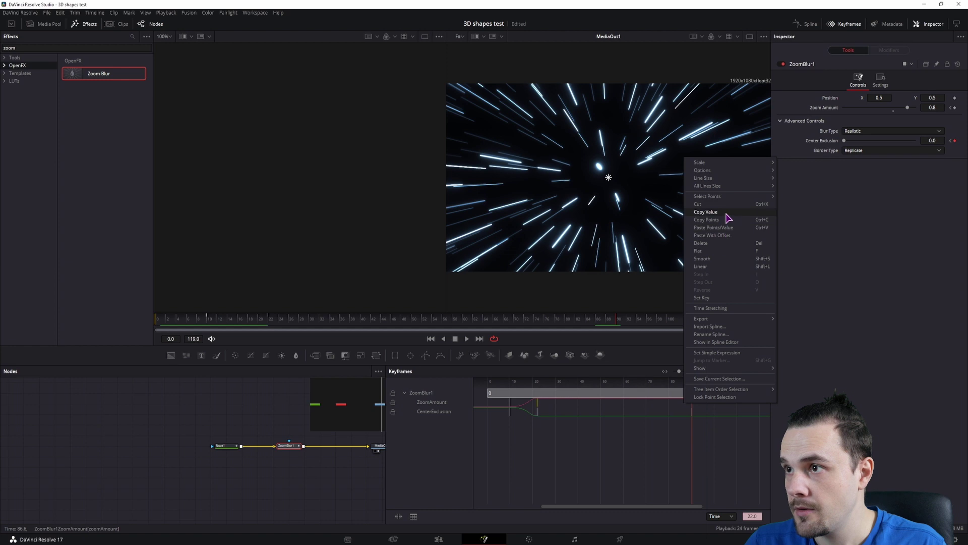
click(729, 227)
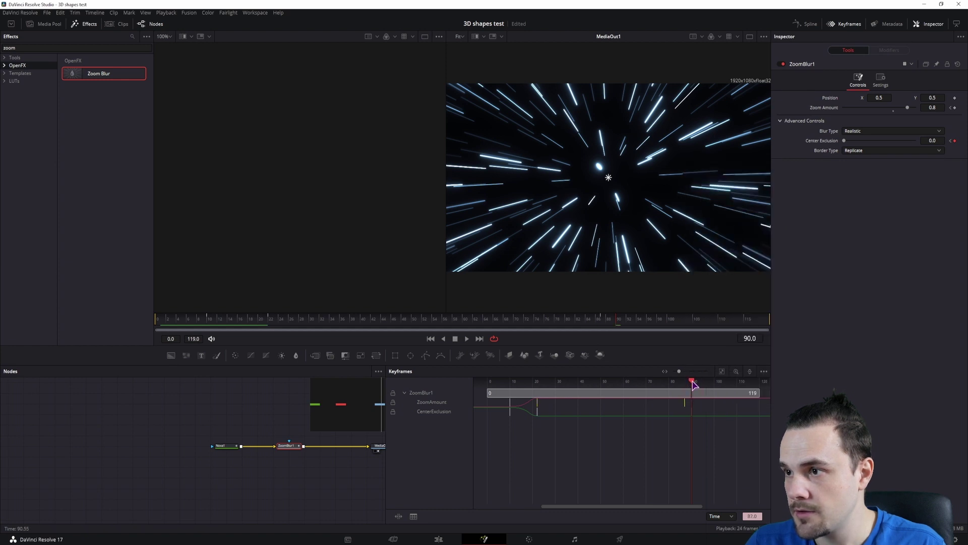
Move the two ending keyframes about 19 frames earlier and preview the retimed ending.
drag(692, 382, 672, 381)
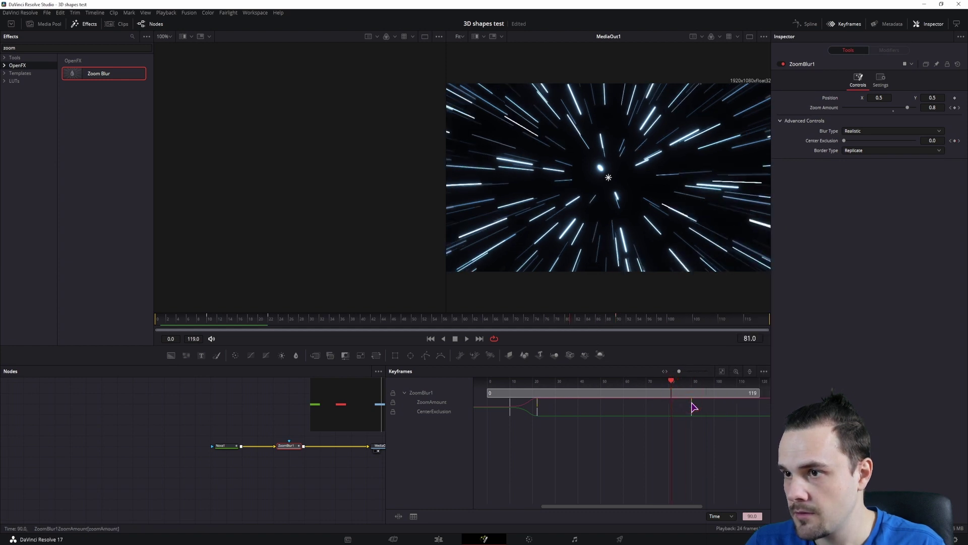
click(676, 380)
key(space)
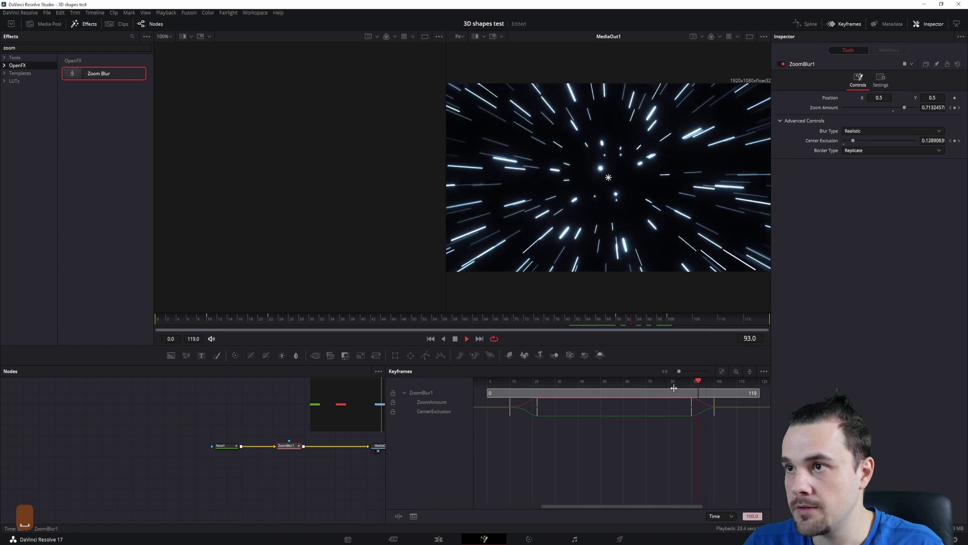
key(space)
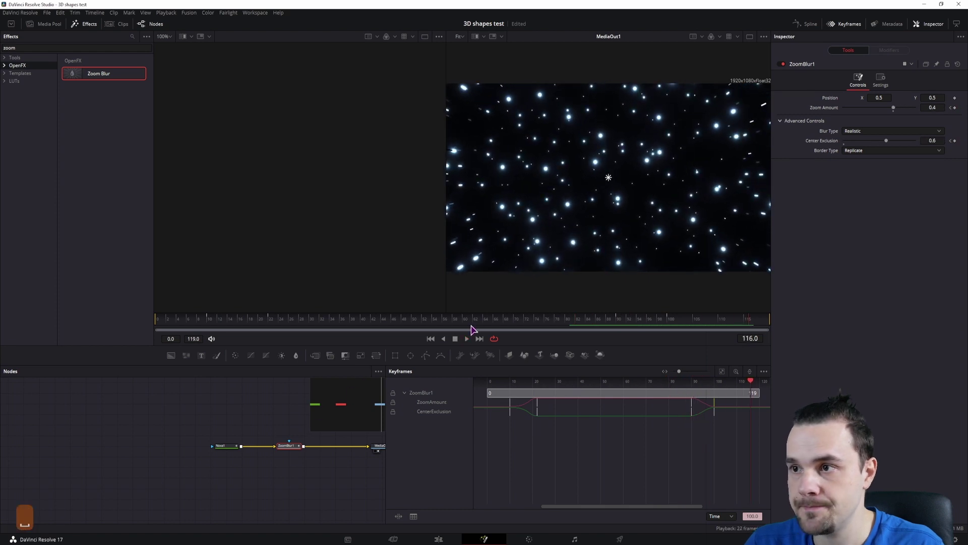
drag(731, 448, 645, 415)
click(448, 318)
key(space)
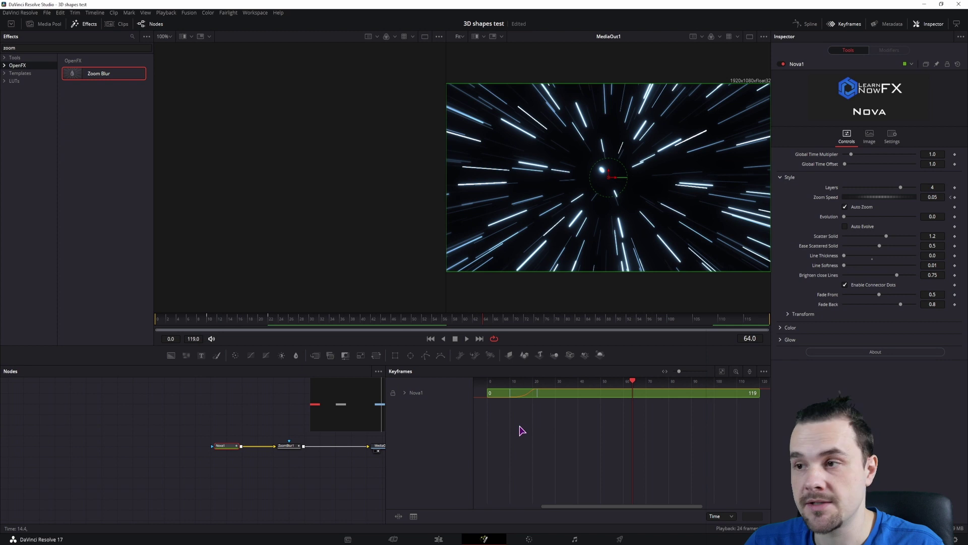
Add a Zoom Speed keyframe on Nova1 at frame 69.
click(404, 394)
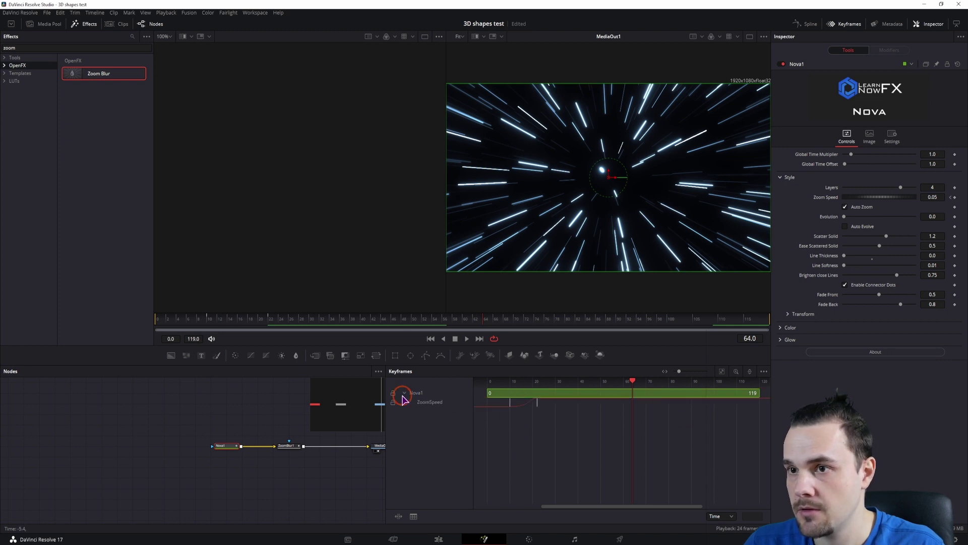
click(289, 446)
click(509, 319)
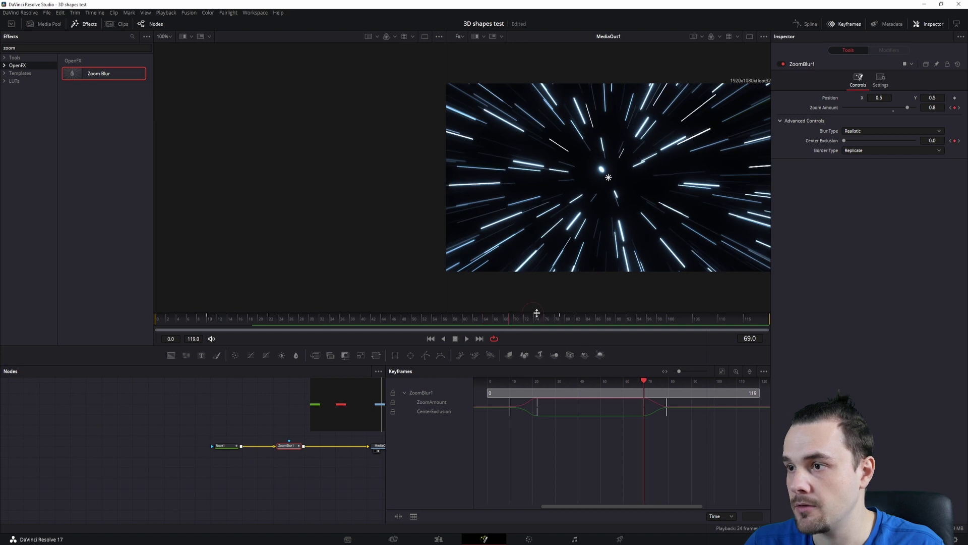
click(225, 446)
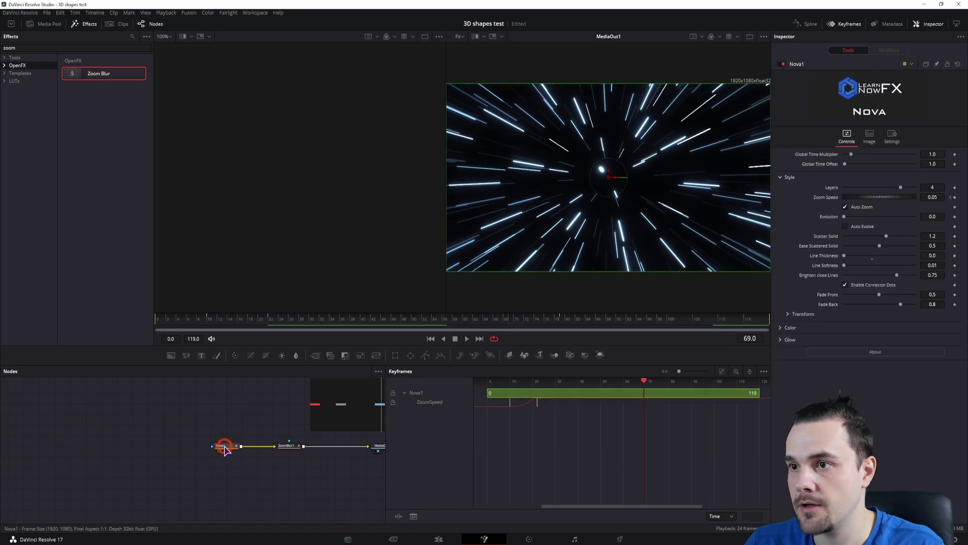
click(955, 198)
Keyframe Nova1's Zoom Speed at 0.02 on frame 79 and preview the slowed zoom.
click(288, 446)
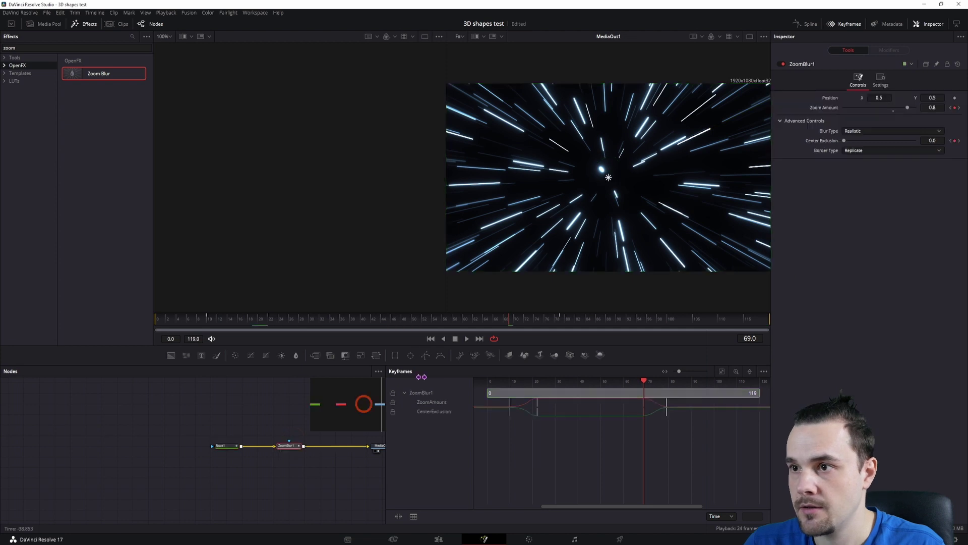
click(559, 319)
click(232, 448)
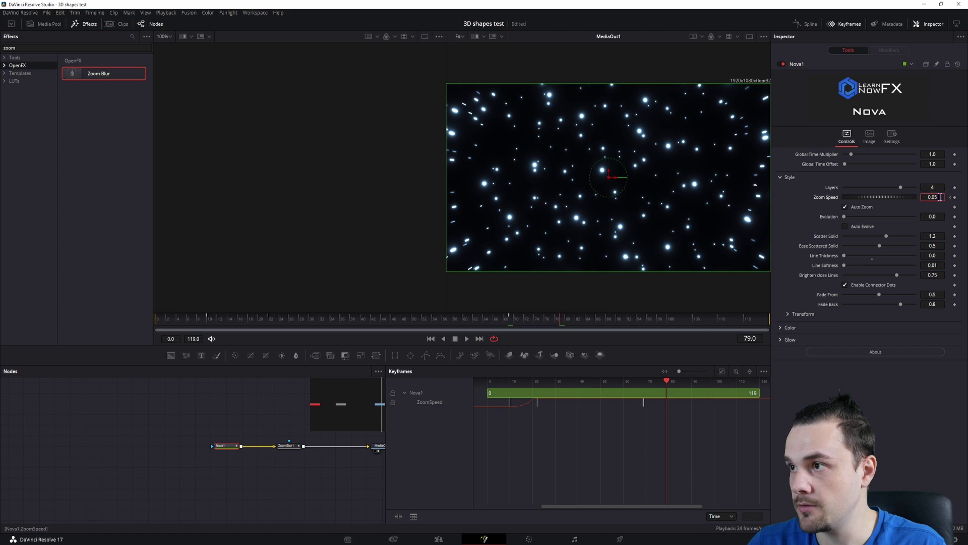
key(BackSpace)
text(2)
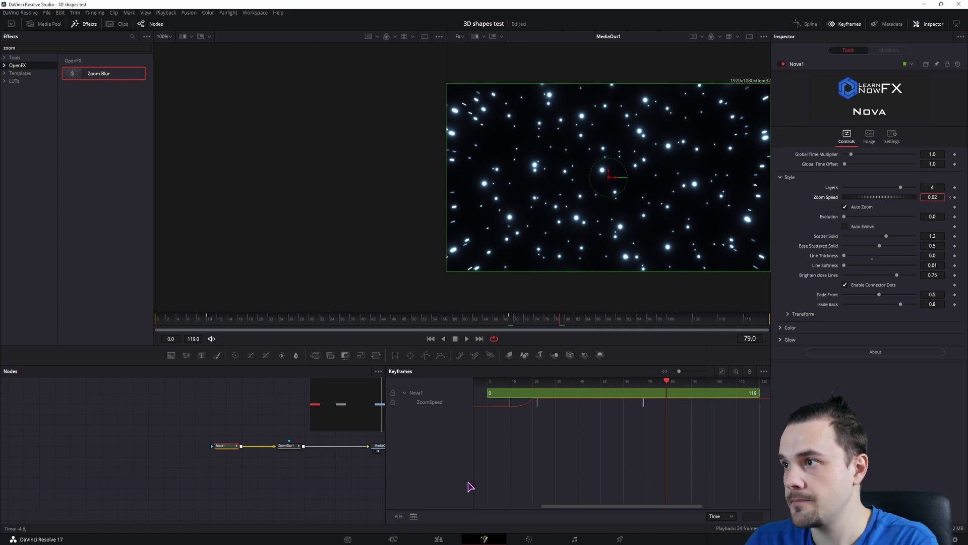
key(Return)
click(339, 468)
click(485, 321)
key(space)
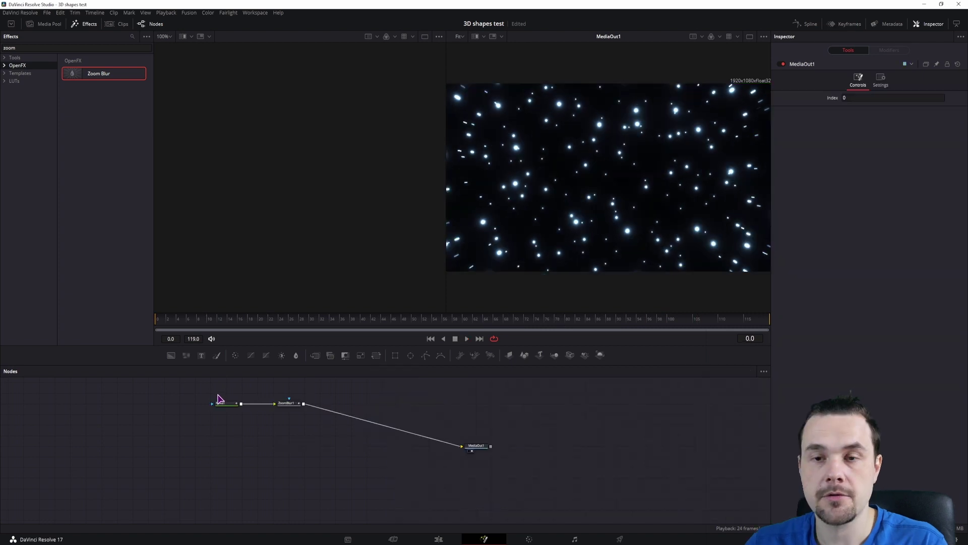
Paste a Nova2 node and insert Radial Blur between it and MediaOut1.
drag(462, 446, 447, 411)
click(272, 437)
key(ctrl+v)
drag(271, 441, 463, 447)
double_click(108, 49)
text(radia)
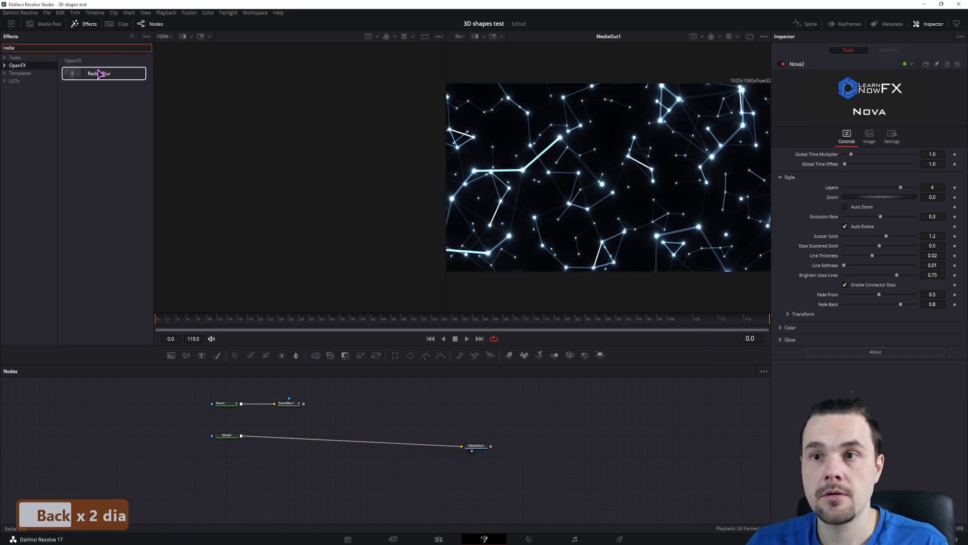
drag(95, 73, 300, 443)
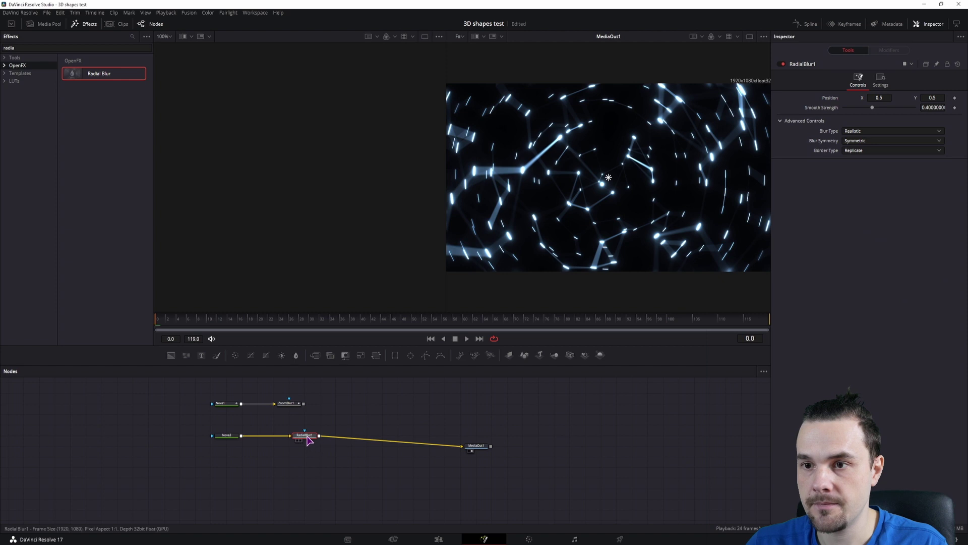
Give Nova2 Auto Zoom, evolution rate -10, Line Thickness 0 and Bloom about 0.589.
click(227, 435)
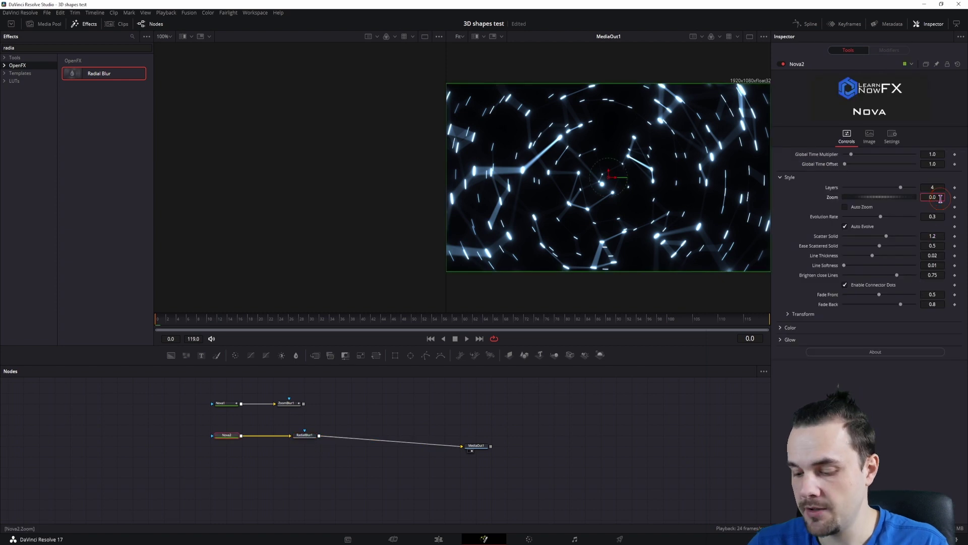
text(01)
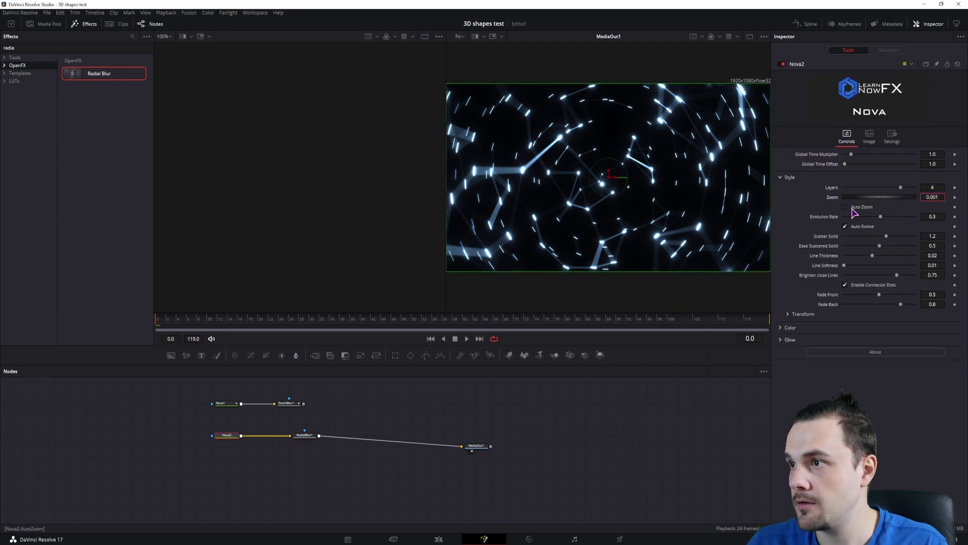
click(852, 207)
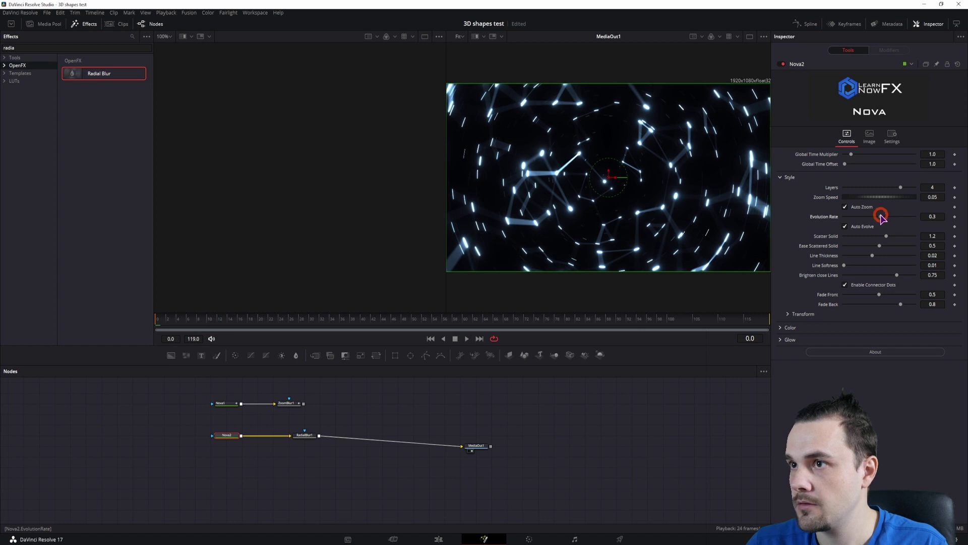
drag(882, 216, 843, 218)
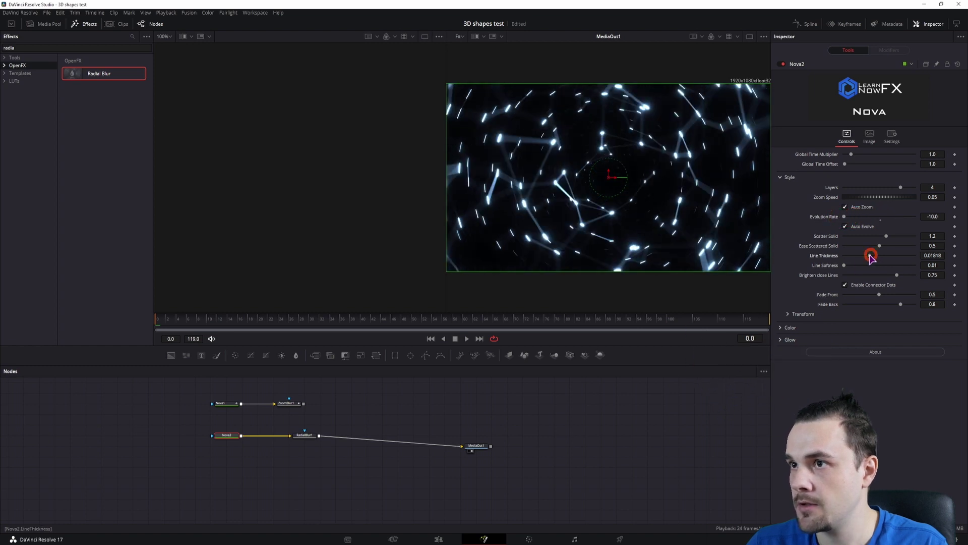
drag(872, 256, 843, 257)
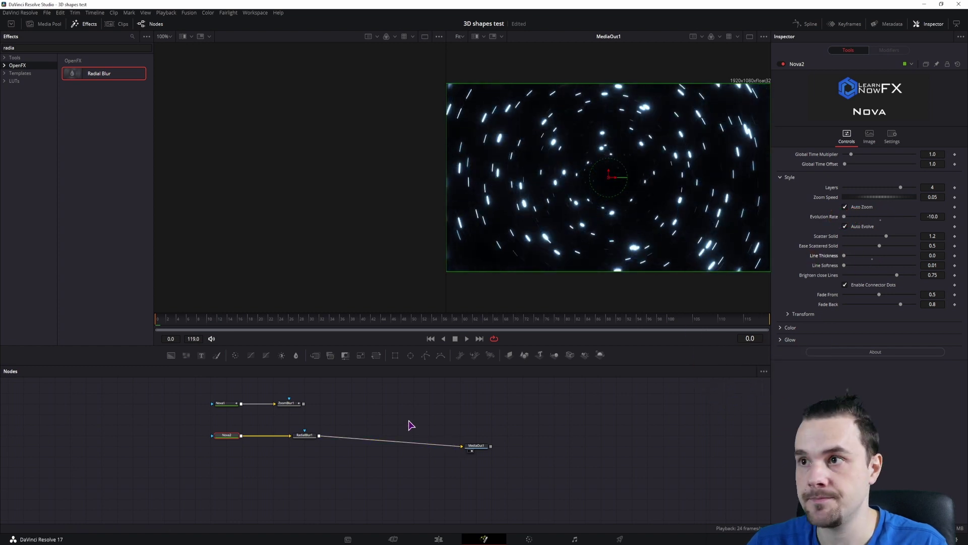
click(782, 340)
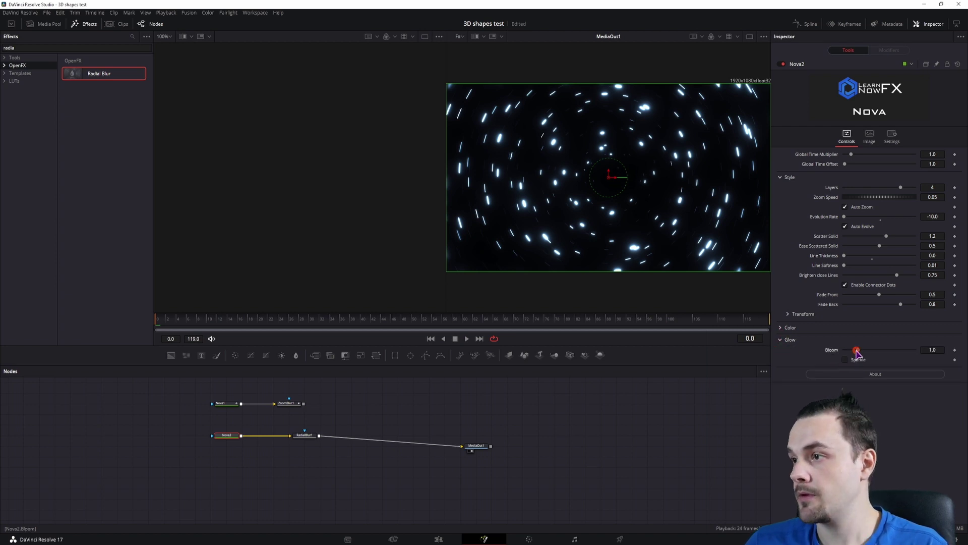
drag(857, 350, 851, 353)
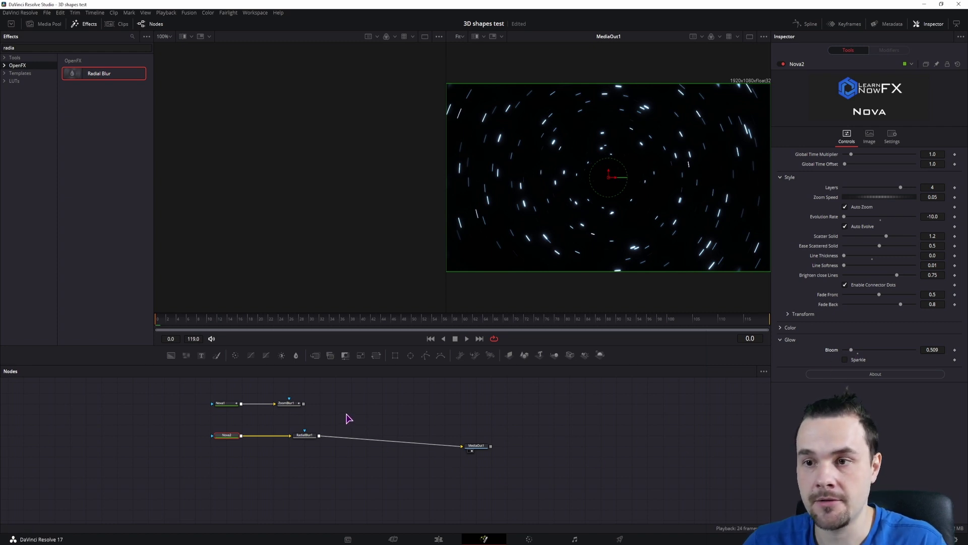
Turn off Nova2's Auto Evolve, check playback, and search the Effects library for 'blur'.
click(480, 446)
click(136, 312)
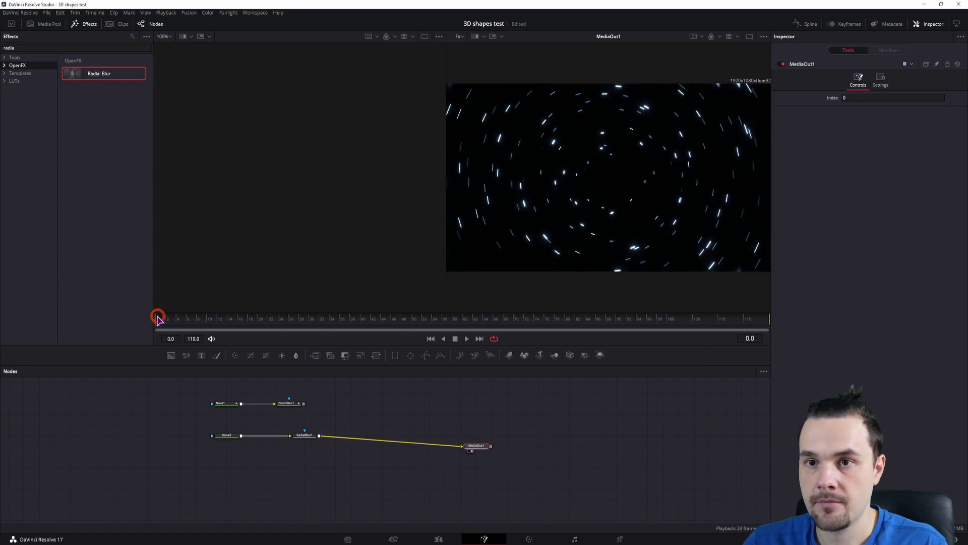
key(space)
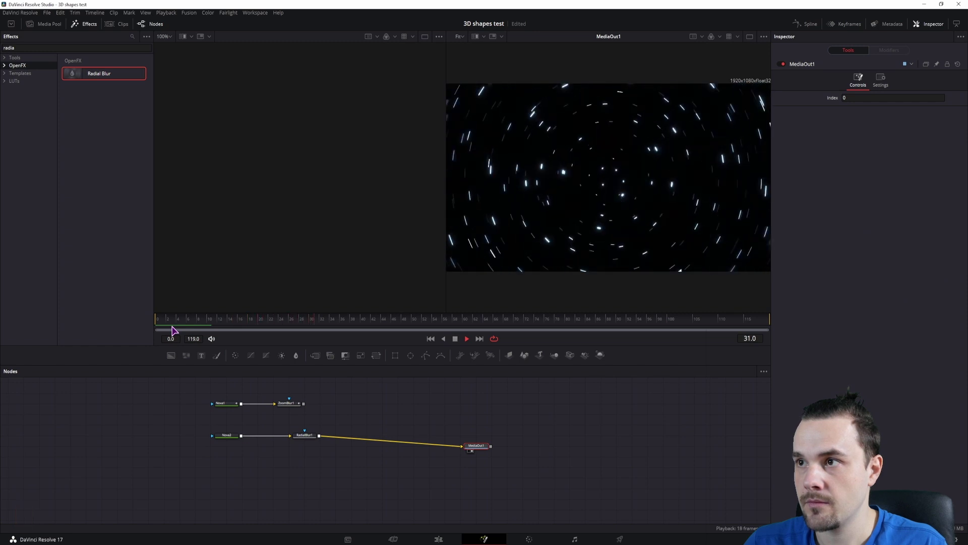
key(space)
click(222, 435)
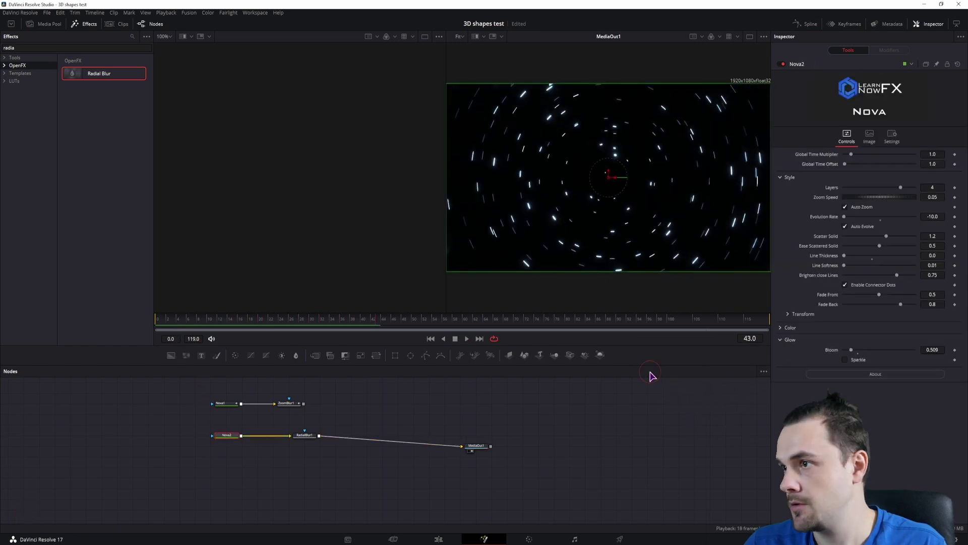
click(846, 227)
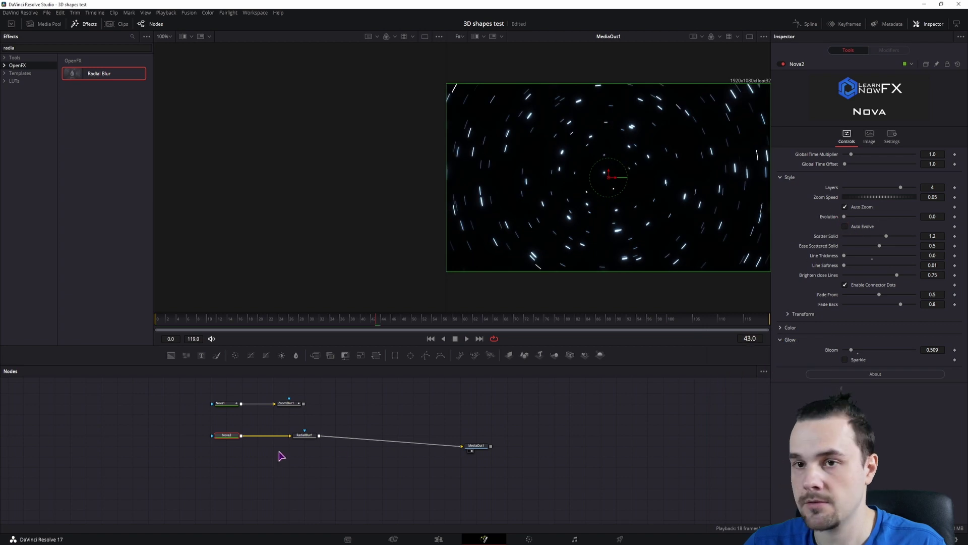
key(space)
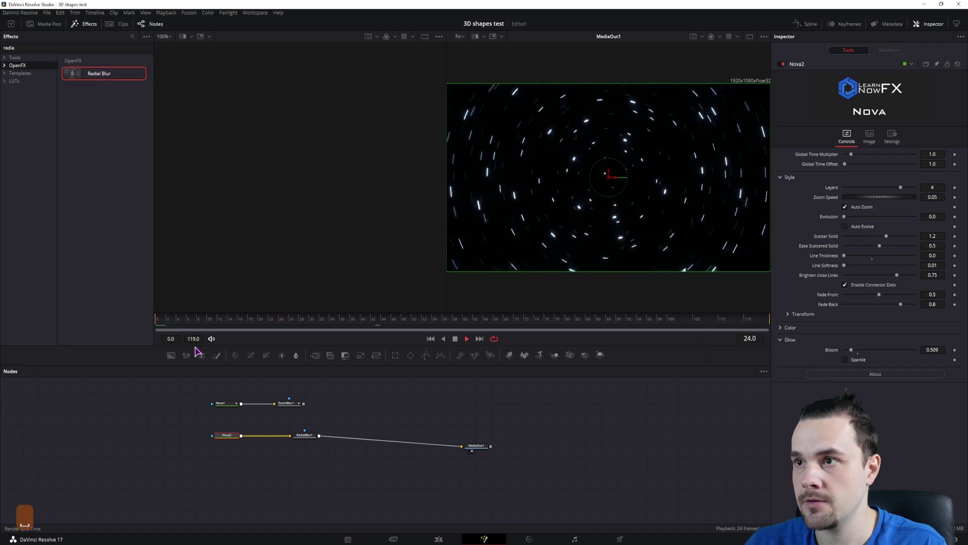
key(space)
click(76, 48)
key(ctrl+a)
text(blur)
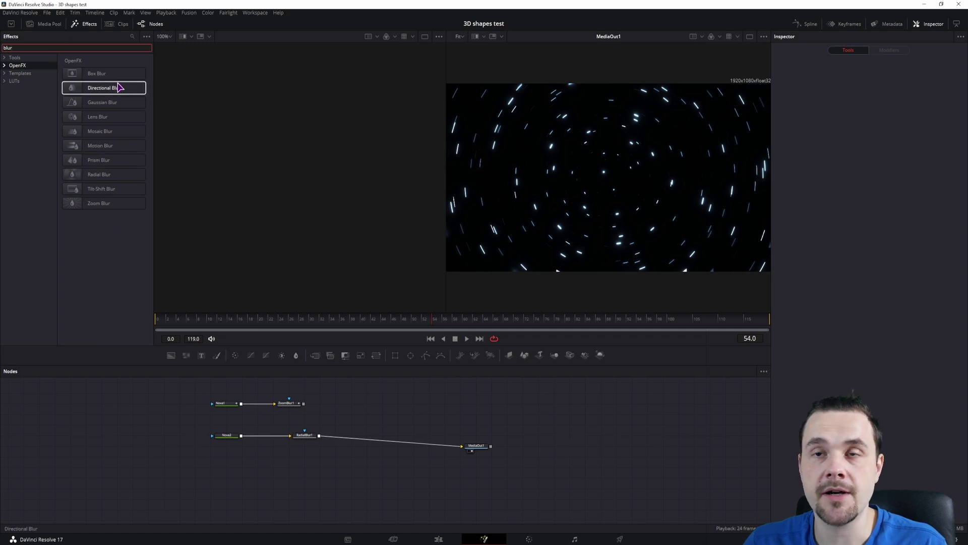
Insert a Directional Blur angled at -75 after Radial Blur, then a Prism Blur before MediaOut1.
drag(98, 91, 355, 443)
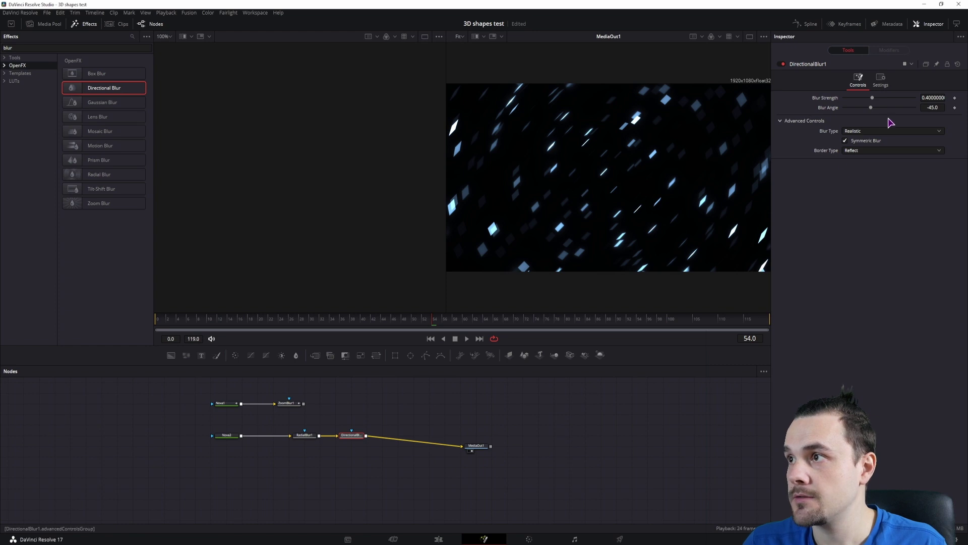
mouse_move(869, 108)
mouse_down()
mouse_move(858, 104)
mouse_move(875, 101)
mouse_move(866, 99)
mouse_up()
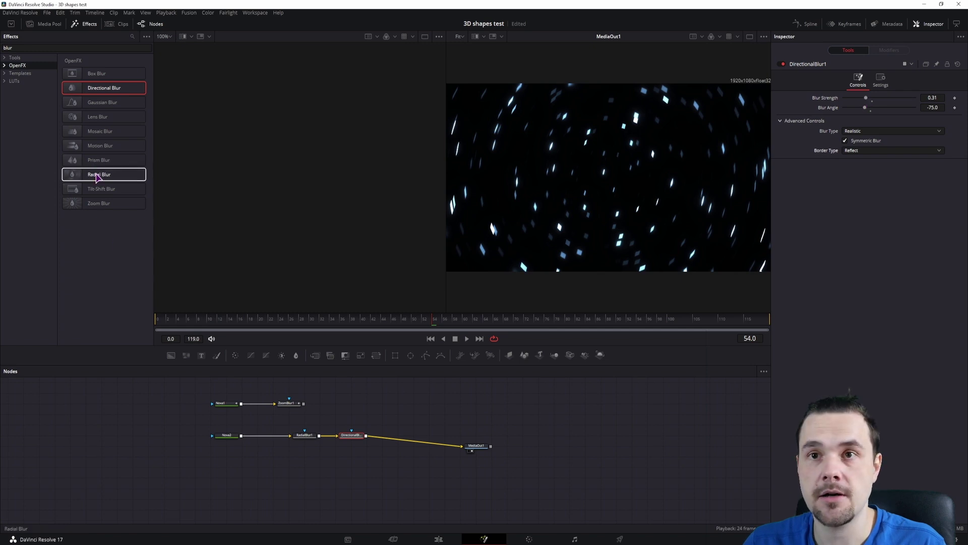
drag(101, 159, 407, 441)
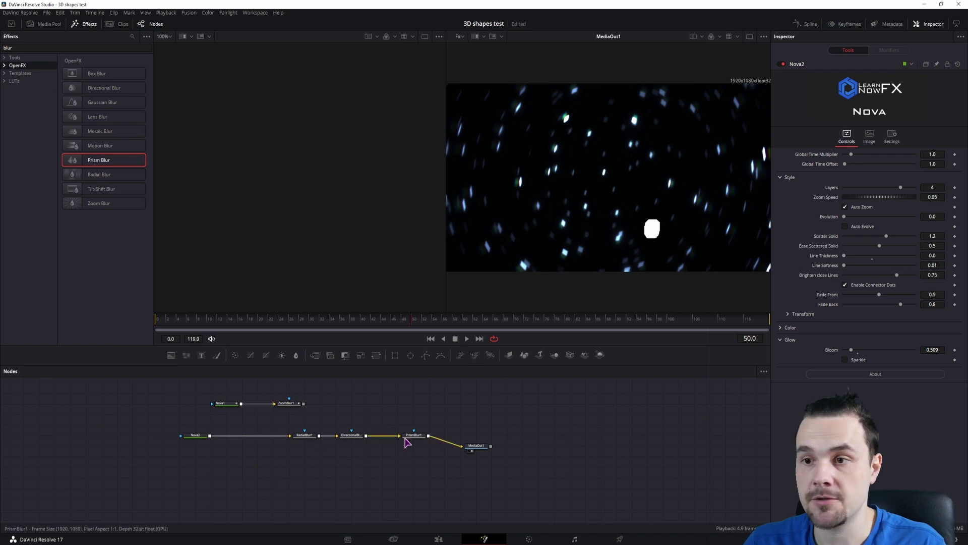
Drop PrismBlur1's Blur Strength to nearly 0 and increase its Vignette Sharpness.
click(411, 437)
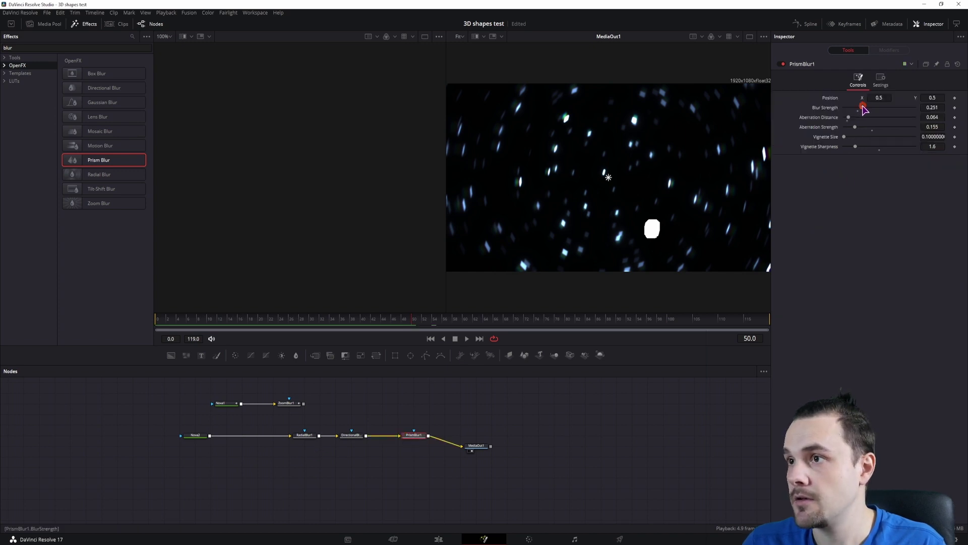
mouse_move(864, 108)
mouse_down()
mouse_move(886, 104)
mouse_move(847, 109)
mouse_up()
key(space)
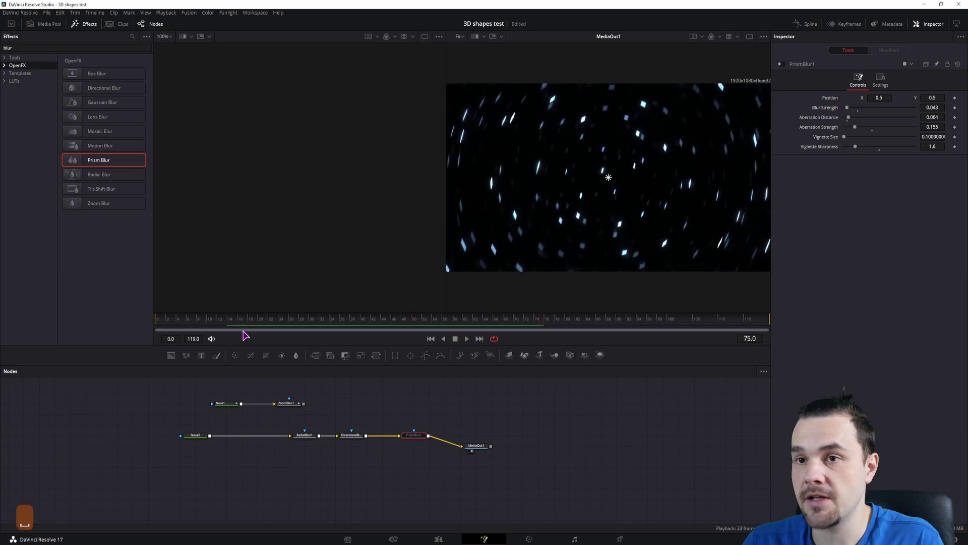
click(810, 100)
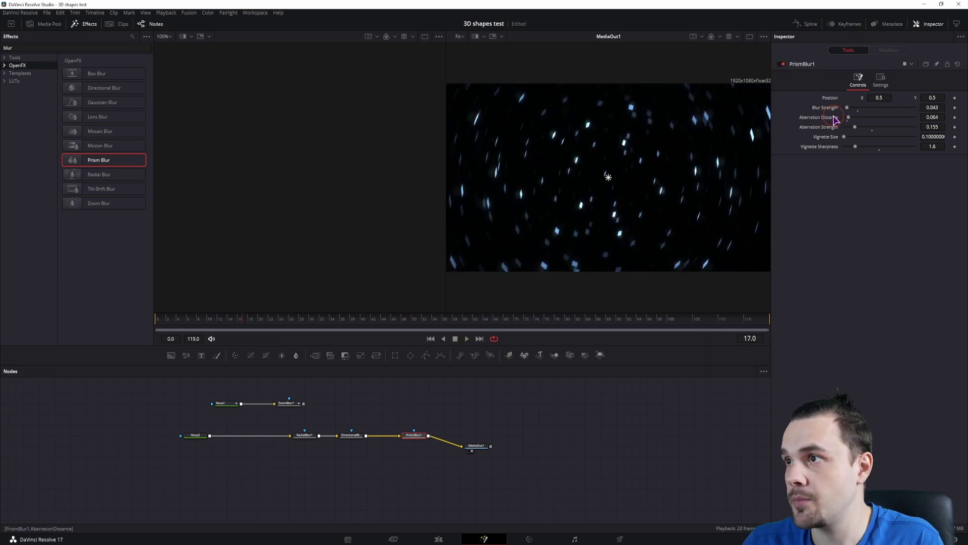
click(424, 435)
drag(844, 146, 855, 147)
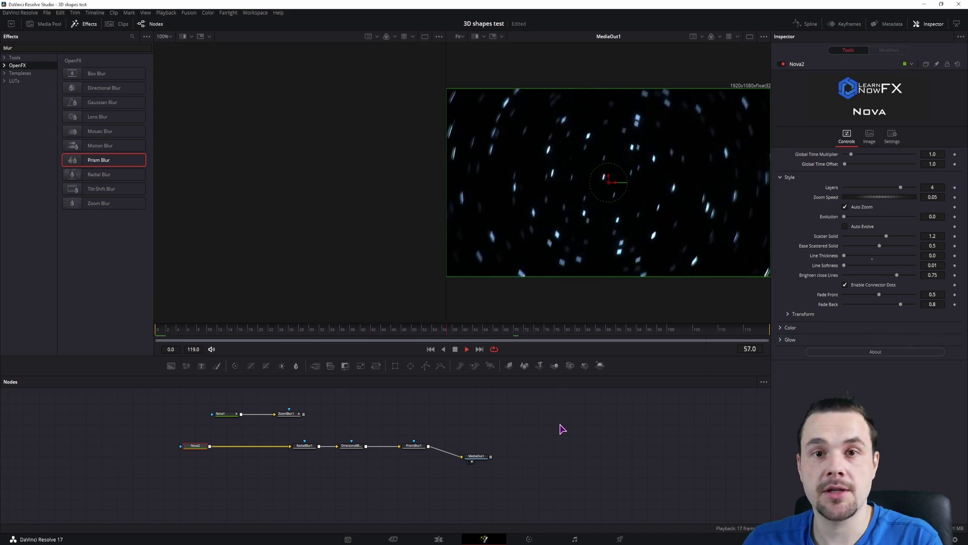
key(space)
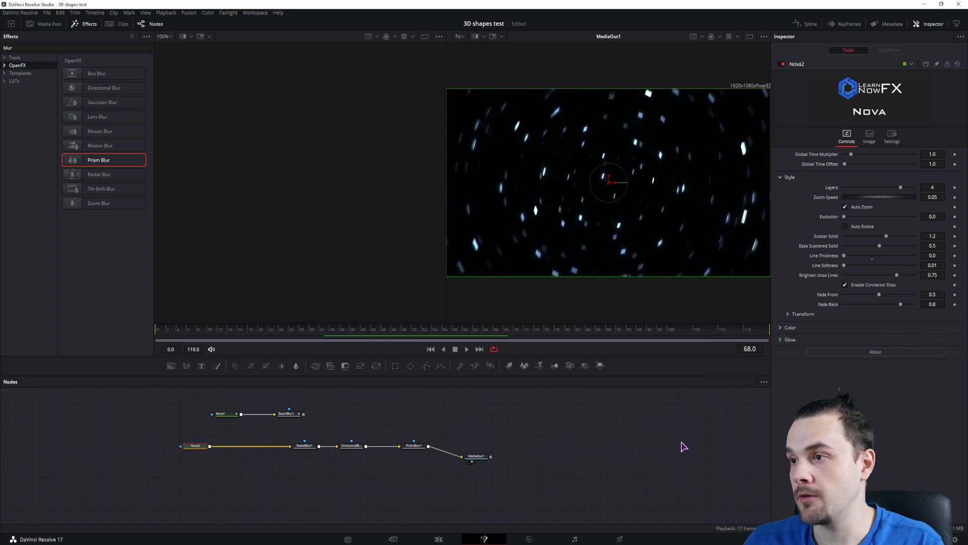
click(781, 328)
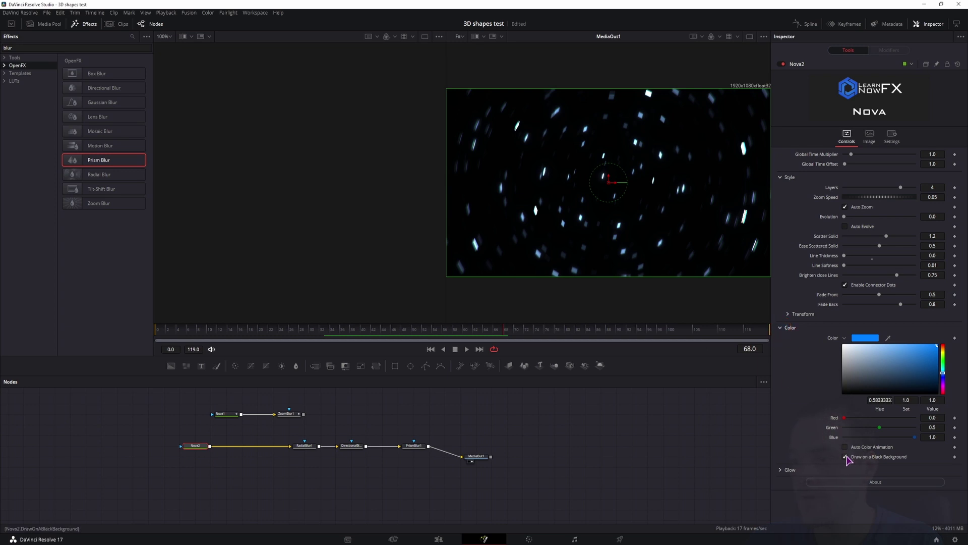
click(846, 457)
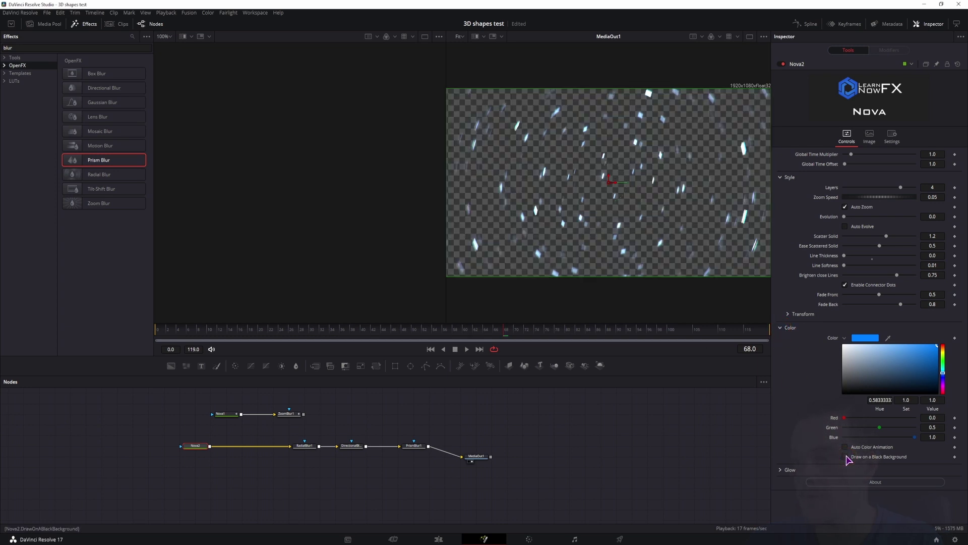
click(846, 447)
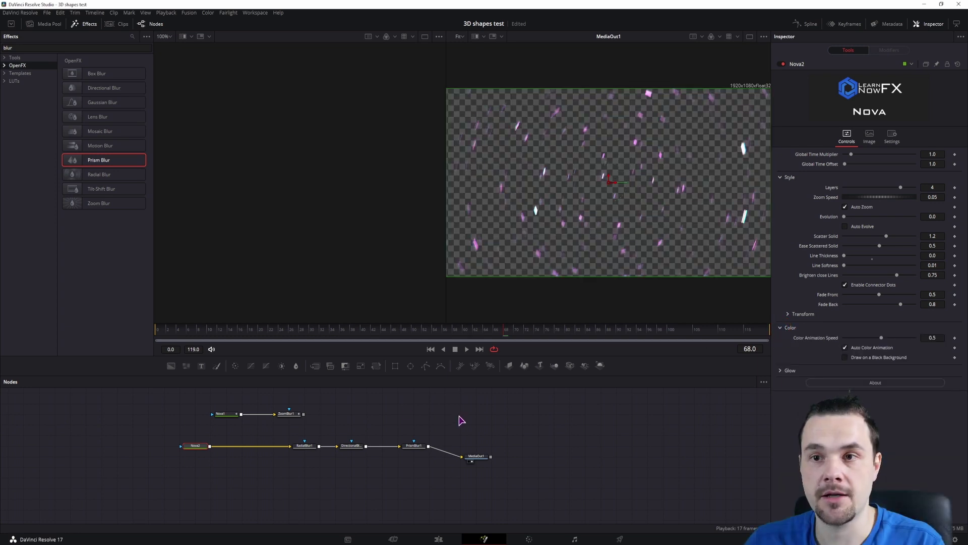
click(157, 329)
key(space)
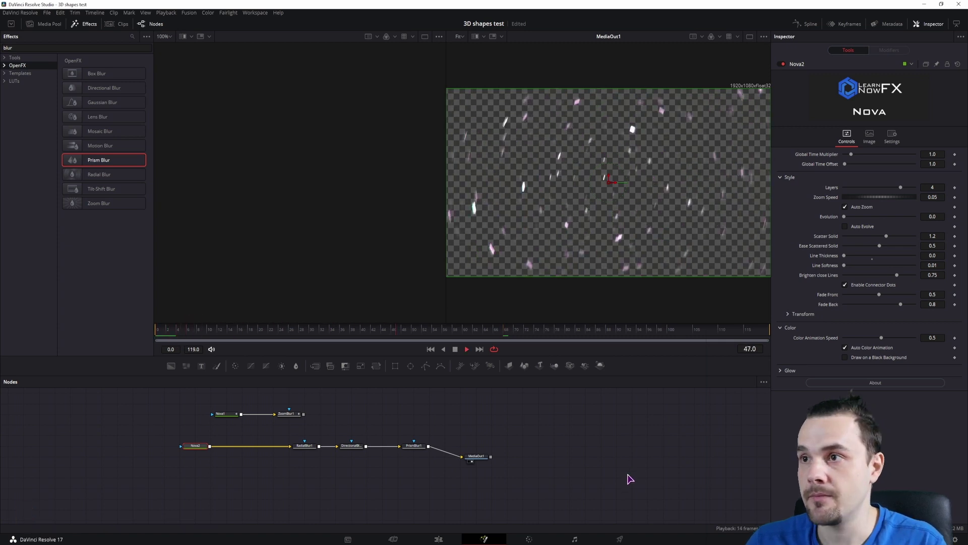
key(space)
key(ctrl+z)
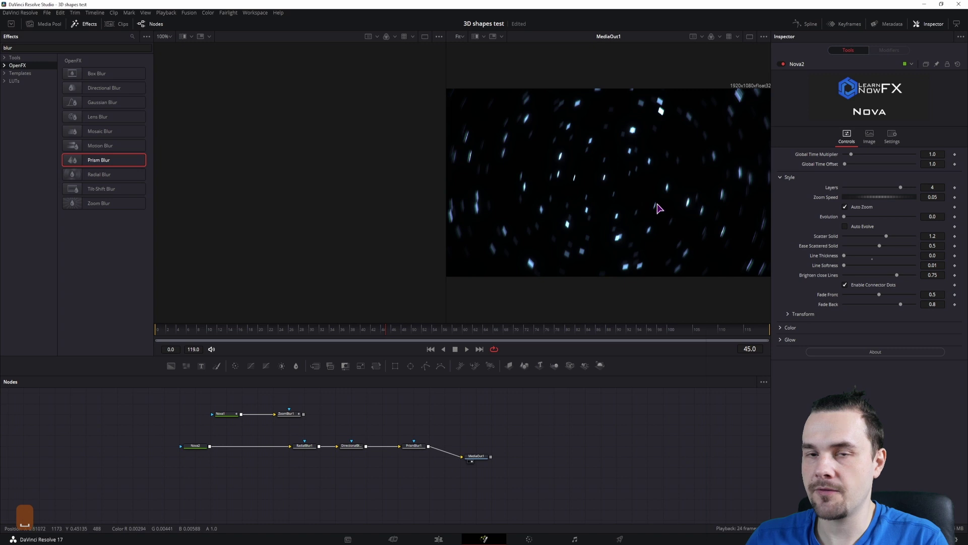
click(194, 446)
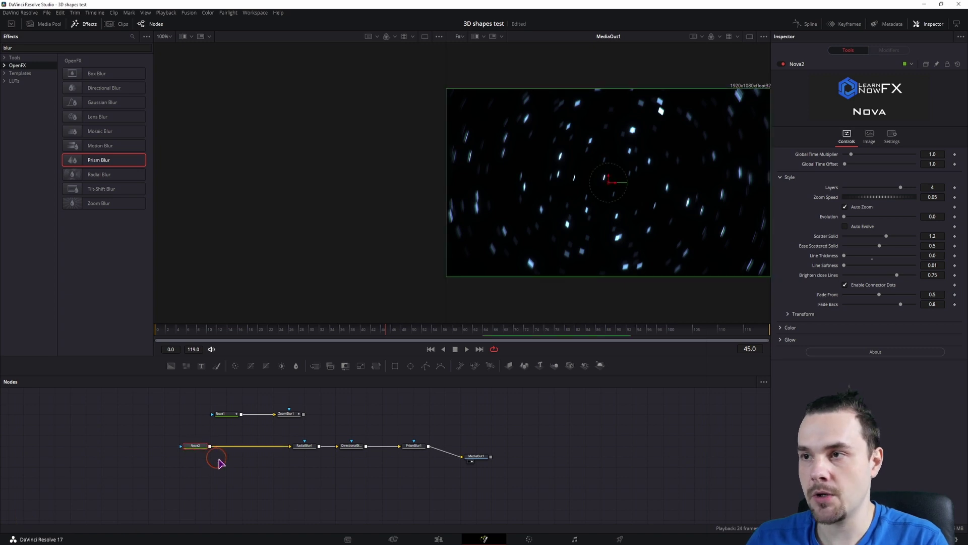
Add a Time Speed node after Nova2 at Speed 0.2 and play the slowed starfield.
key(ctrl+space)
text(time)
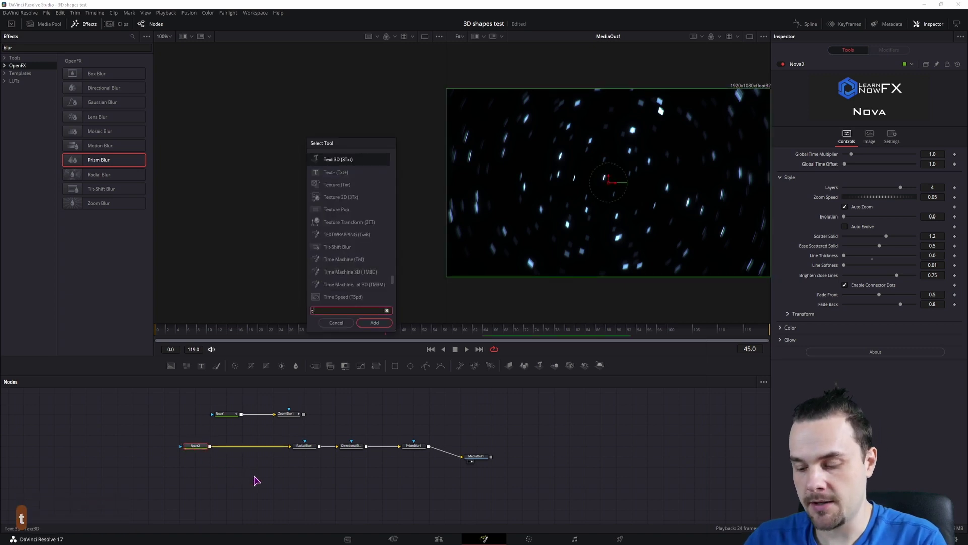
key(Down)
key(Down)
key(Down)
key(Return)
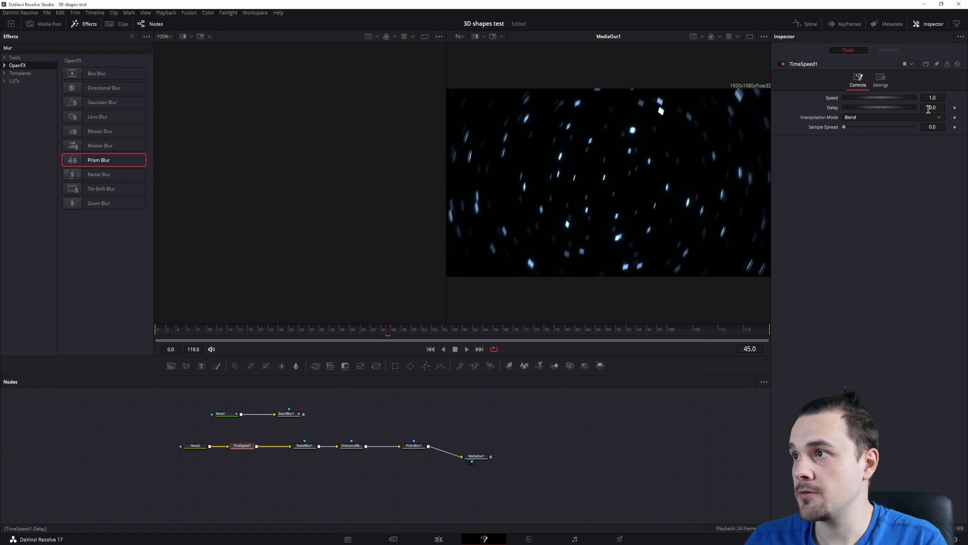
text(0.2)
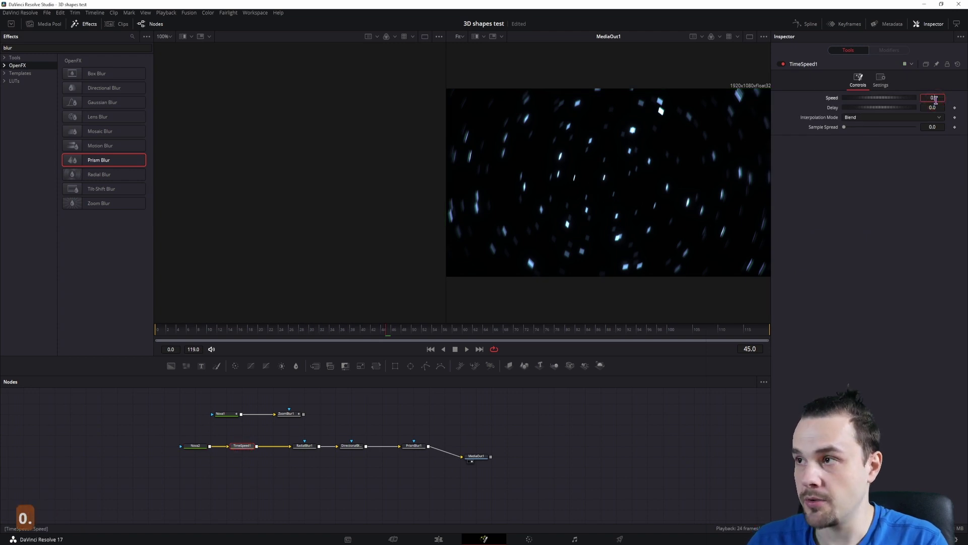
key(Return)
key(space)
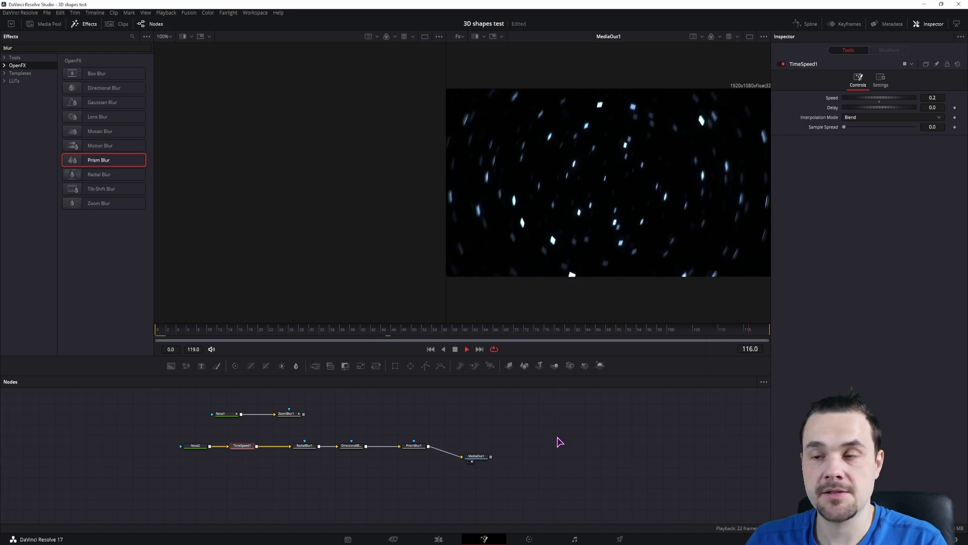
Pull TimeSpeed1 out of the chain and view Nova2's starfield from frame 0.
click(196, 445)
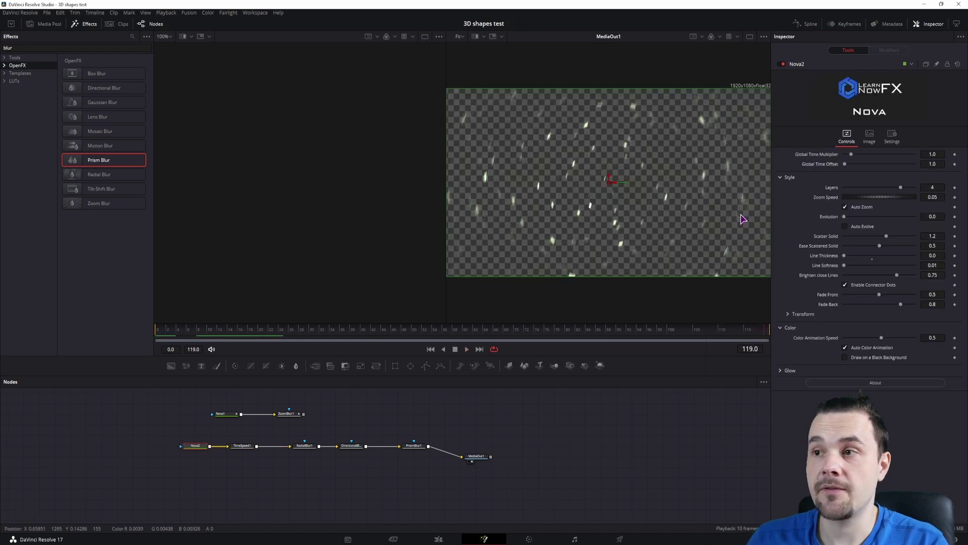
click(240, 449)
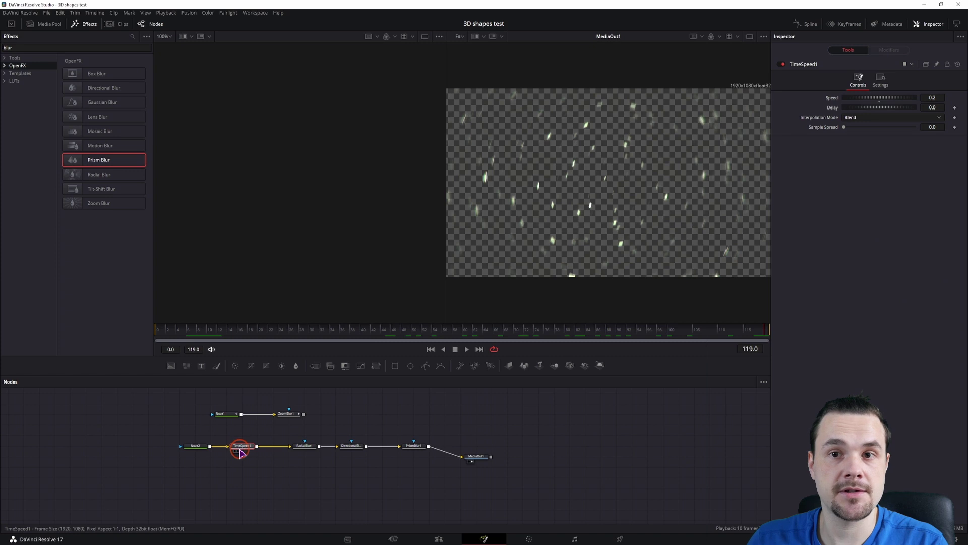
drag(241, 450, 243, 482)
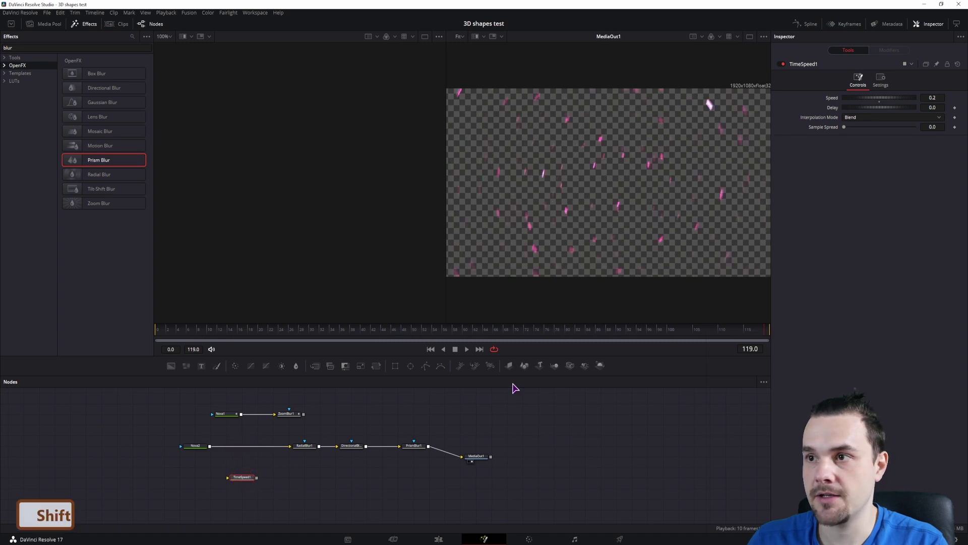
drag(156, 328, 504, 332)
drag(195, 446, 459, 274)
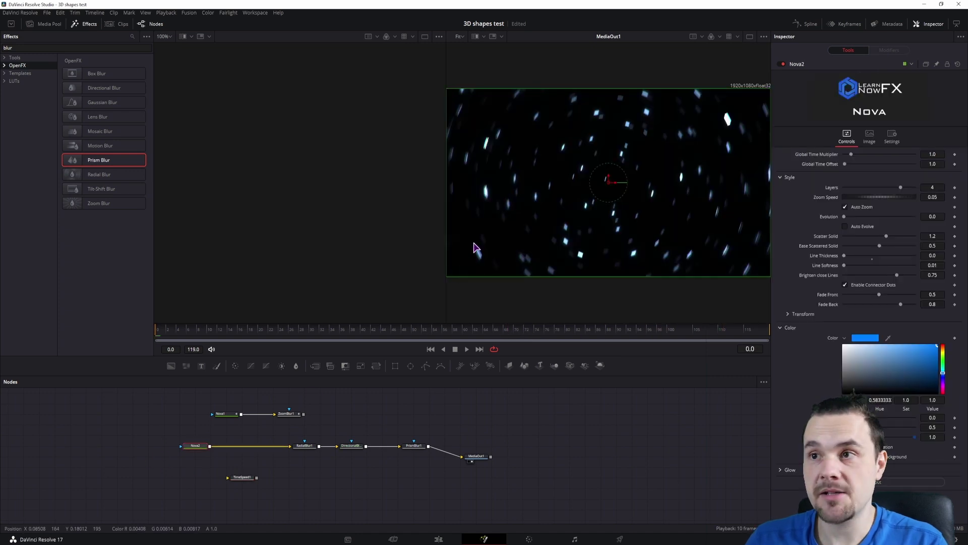
Insert a Mosaic Blur right after Nova2 and play the starfield.
click(167, 333)
key(space)
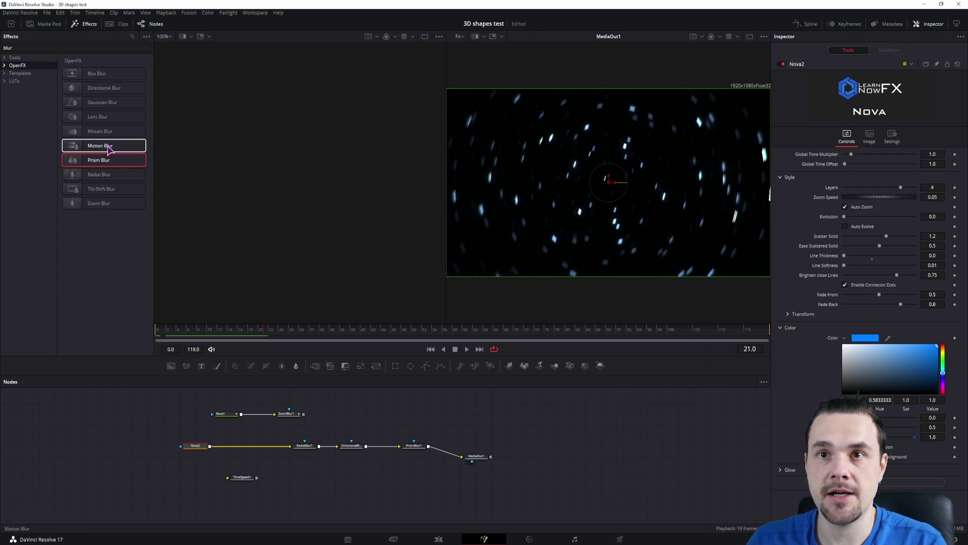
drag(109, 132, 234, 446)
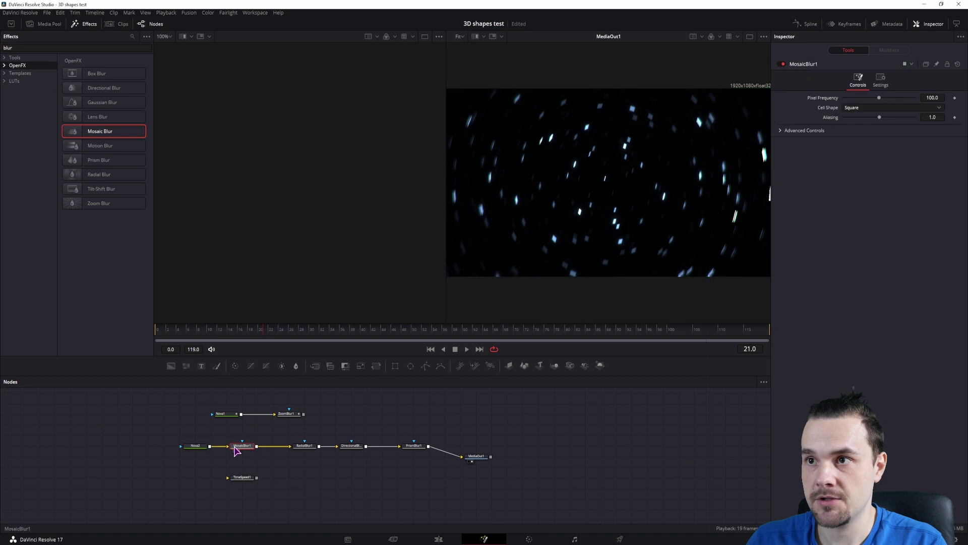
key(space)
key(space)
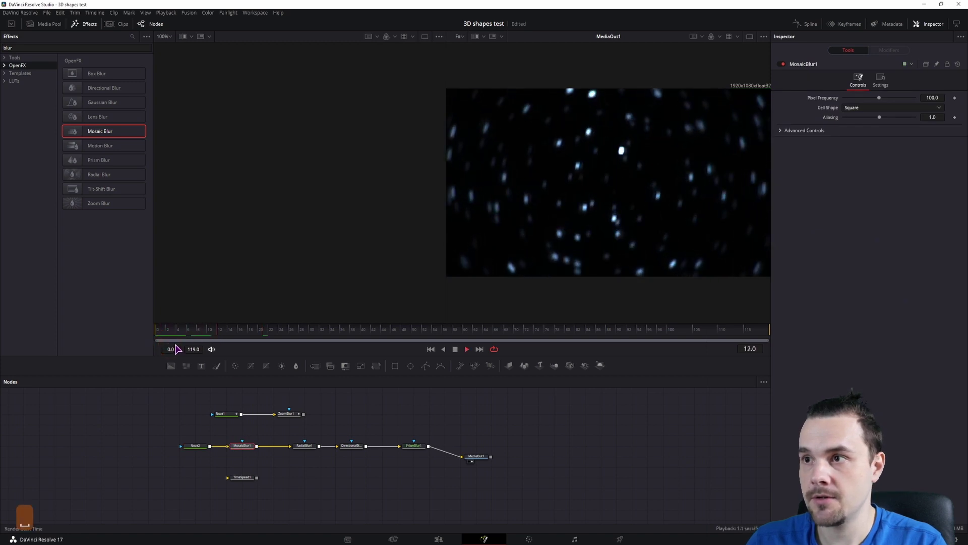
Set Pixel Frequency 200 and Aliasing 0, replay, then pull MosaicBlur1 out of the chain.
click(837, 119)
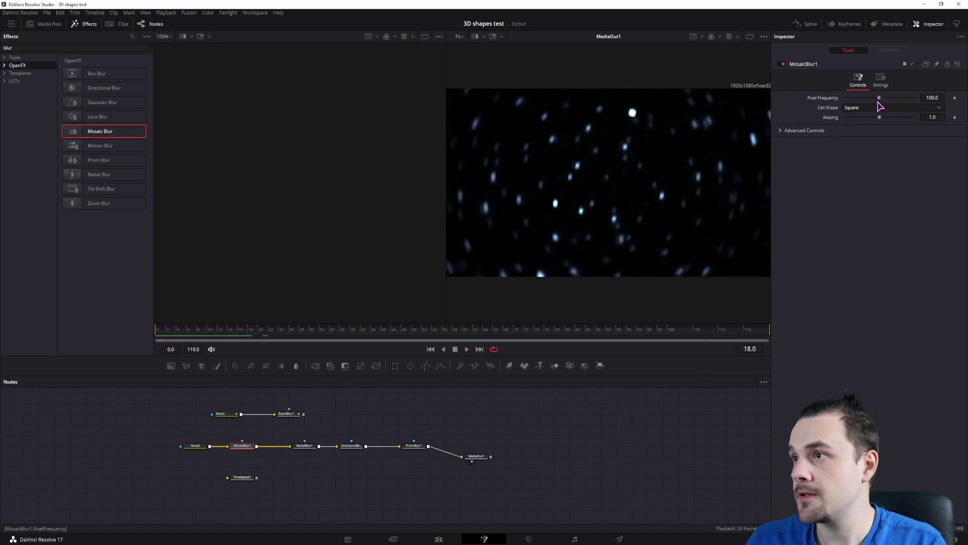
drag(880, 98, 830, 126)
click(156, 334)
key(space)
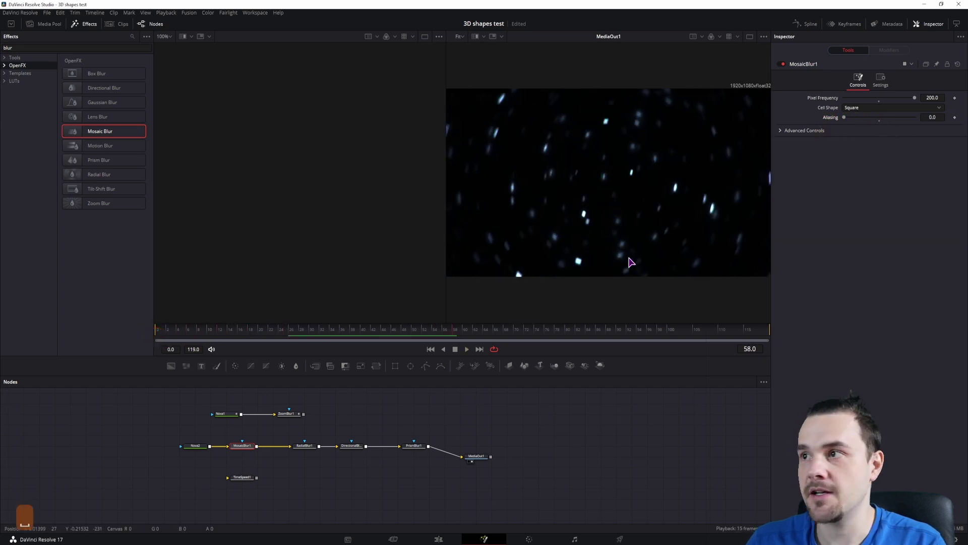
mouse_move(243, 446)
mouse_down()
mouse_move(207, 483)
mouse_move(257, 456)
mouse_up()
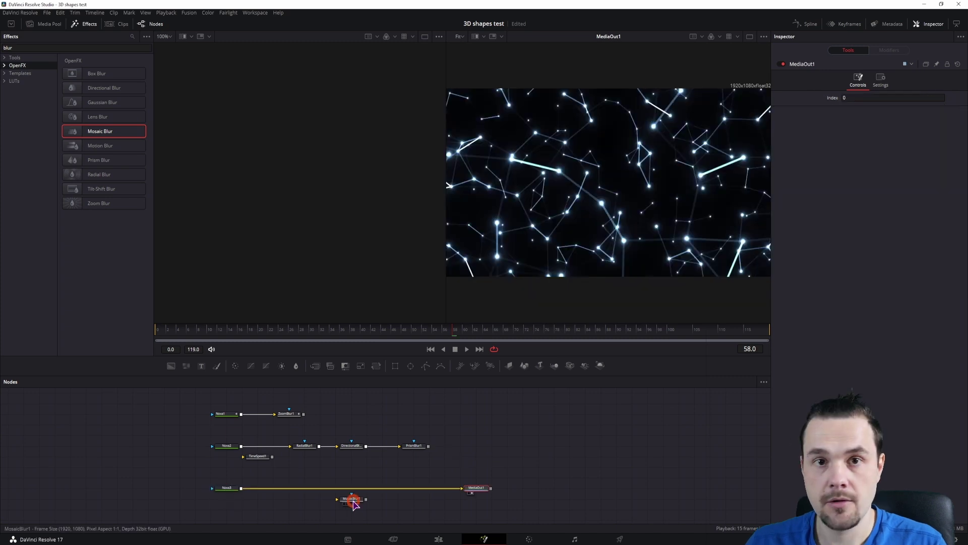
Insert MosaicBlur1 between Nova3 and MediaOut1, followed by a Lens Blur.
drag(352, 499, 282, 493)
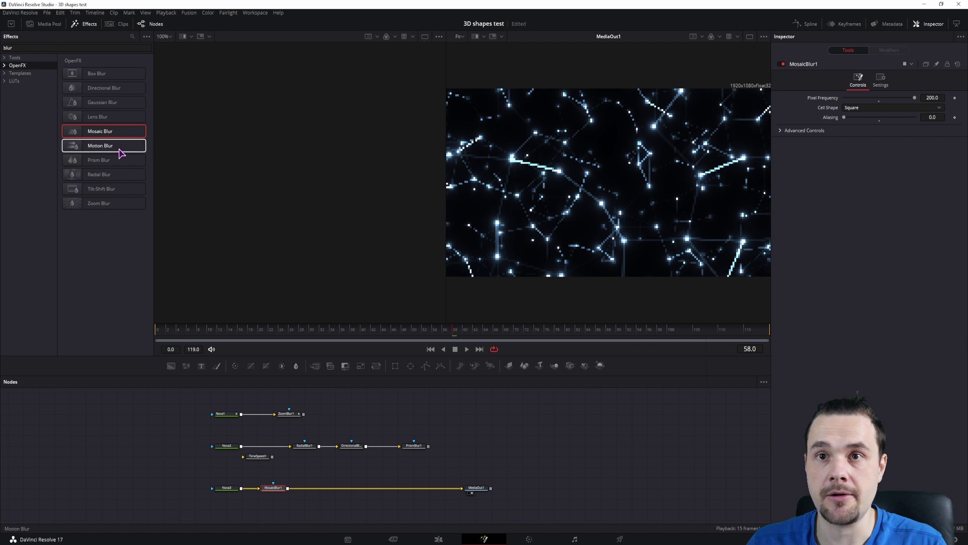
drag(98, 117, 350, 489)
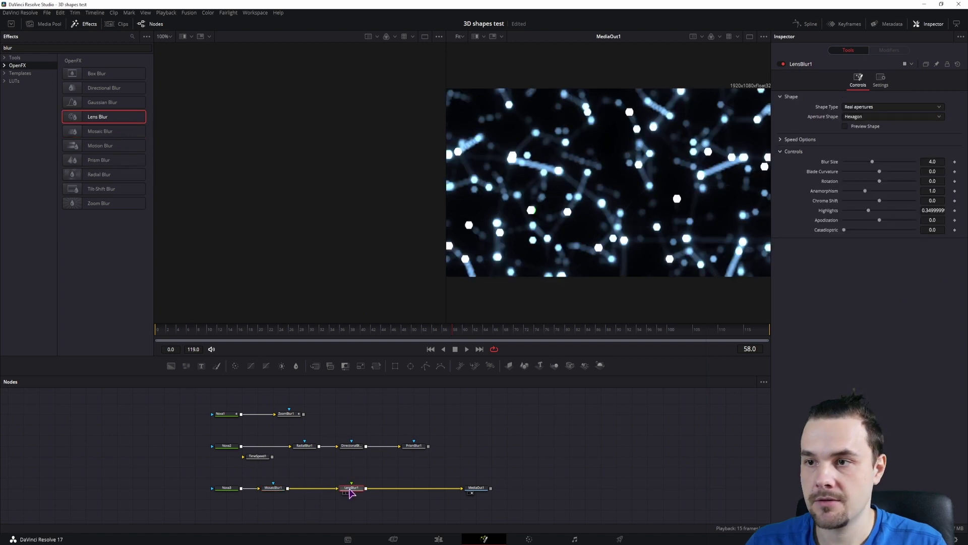
Bypass both blurs, then give Nova3 Auto Zoom 0.001, Auto Evolve off and Line Thickness 0.
click(781, 65)
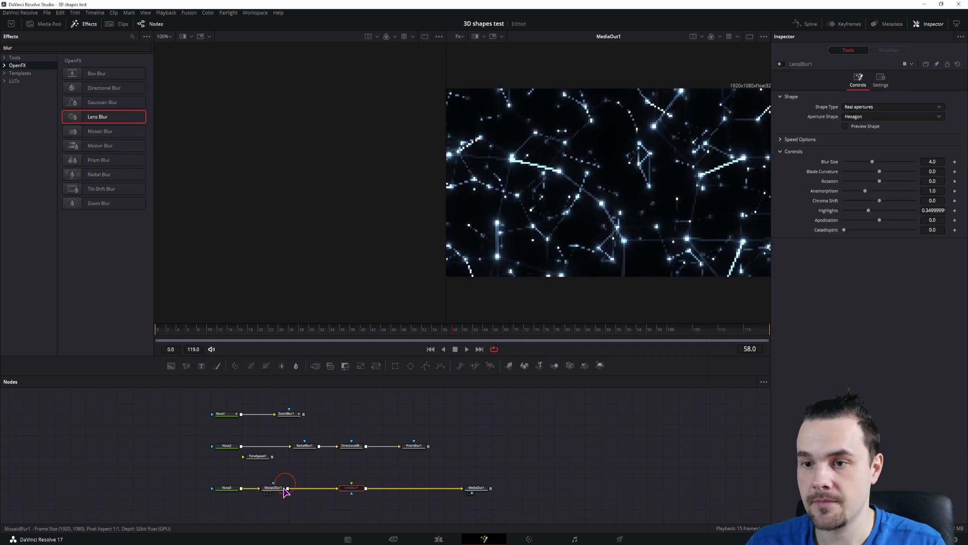
click(274, 488)
click(780, 65)
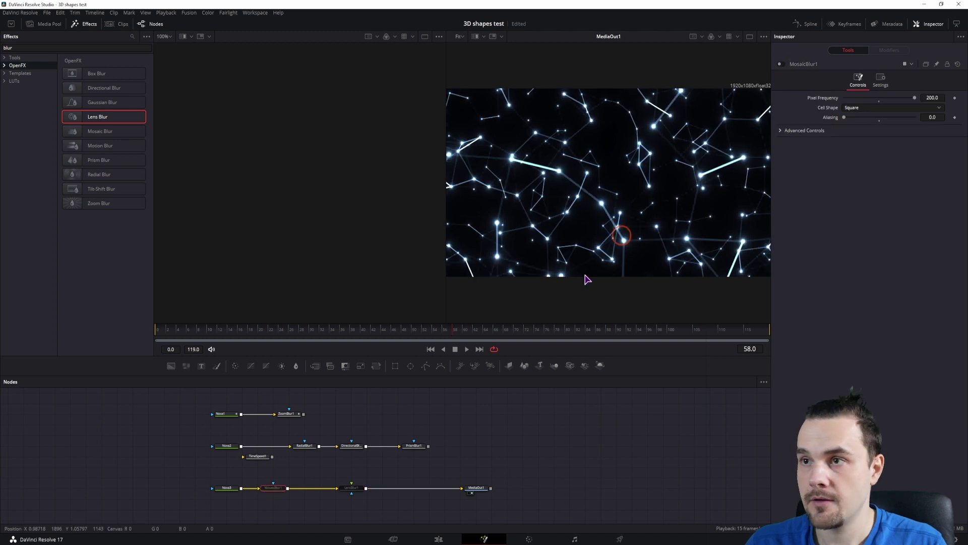
click(228, 489)
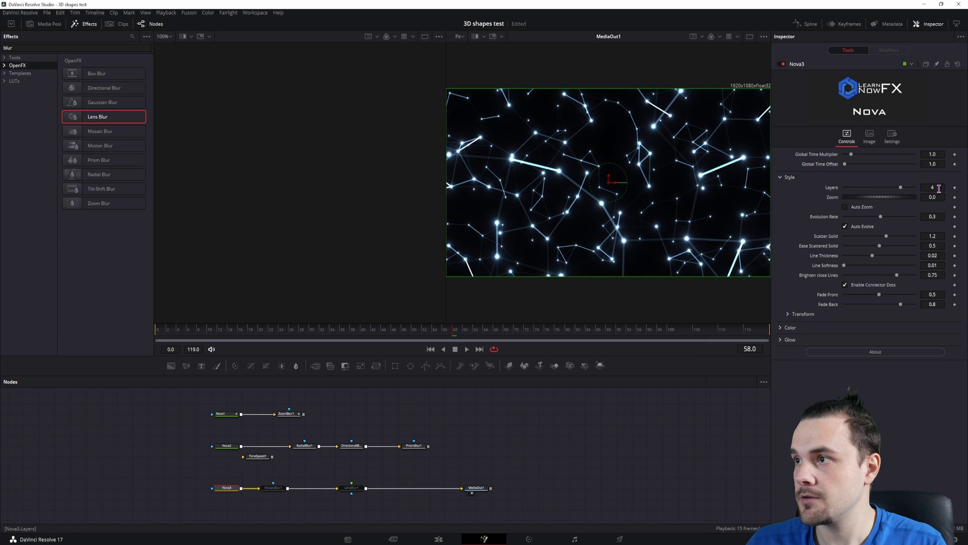
click(856, 208)
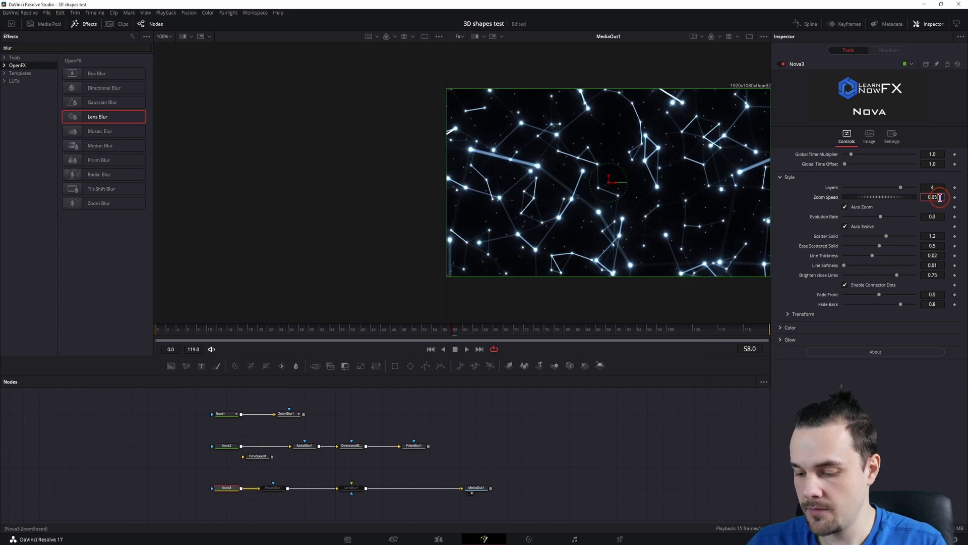
text(0.001)
key(Return)
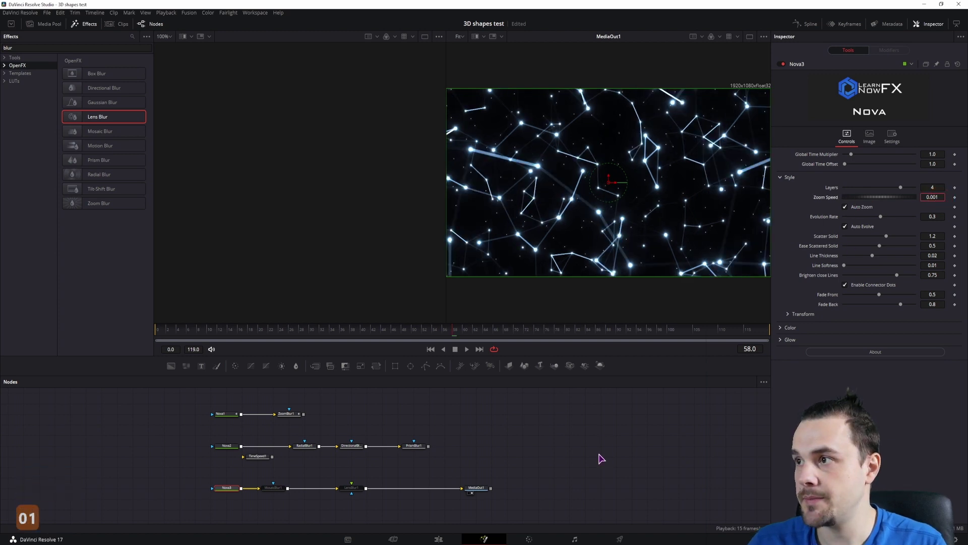
click(846, 226)
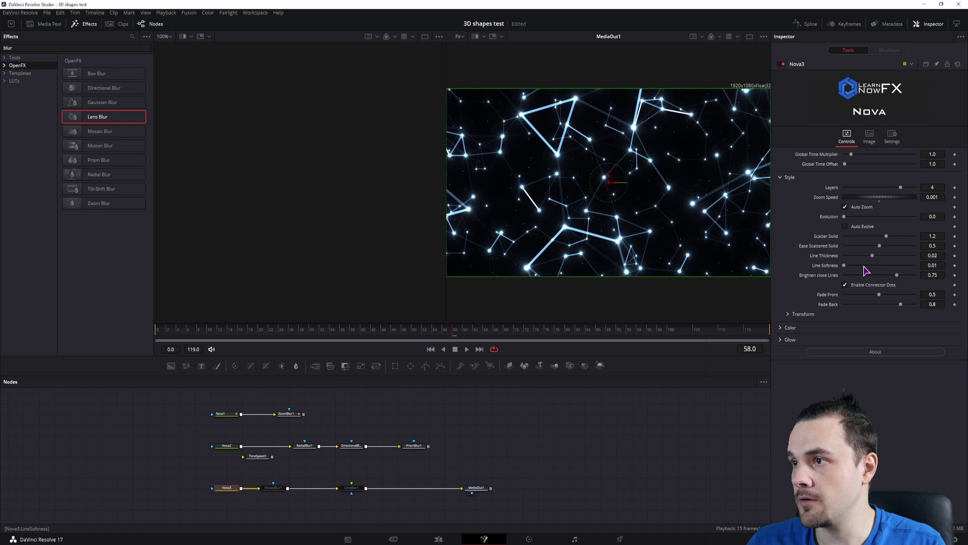
drag(873, 255, 795, 259)
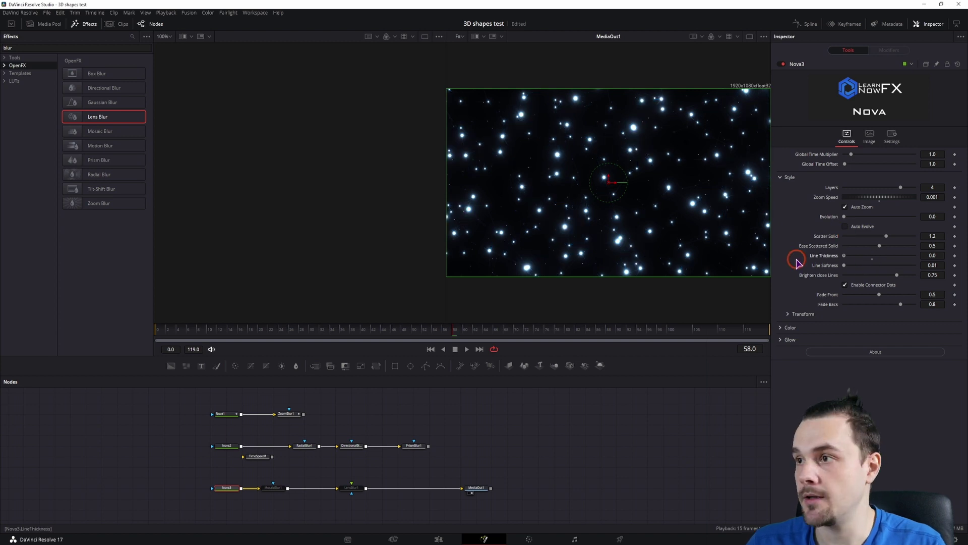
Re-enable MosaicBlur1 and lower its Advanced Controls Aspect from 1.0 to 0.2.
click(273, 488)
key(ctrl+p)
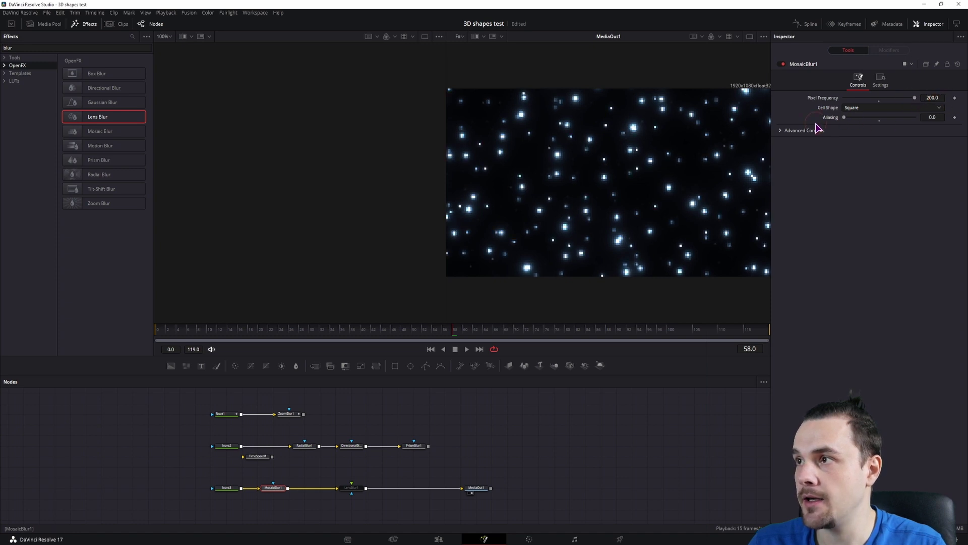
click(781, 131)
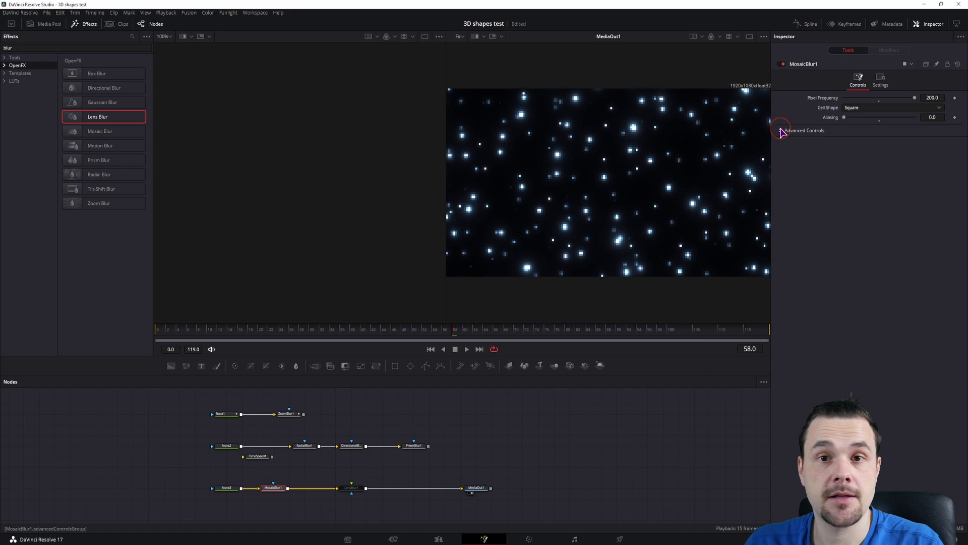
click(845, 178)
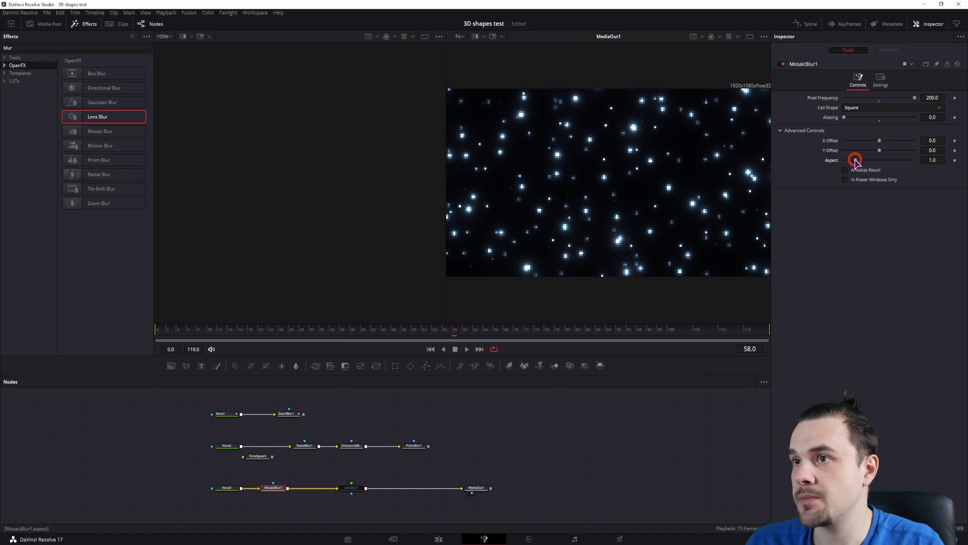
drag(856, 162, 852, 163)
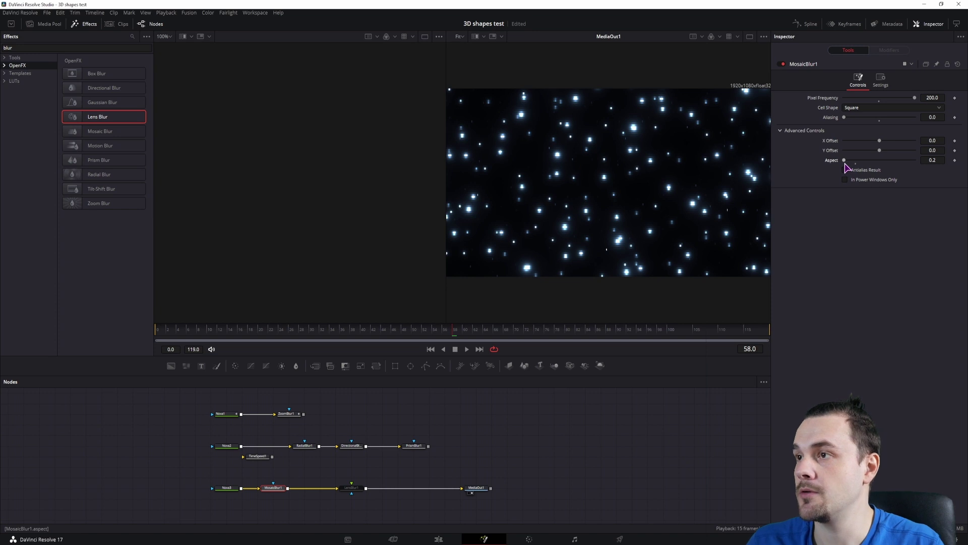
click(780, 131)
Enable LensBlur1 and lower its Highlights to 0, previewing the hexagonal bokeh.
click(353, 489)
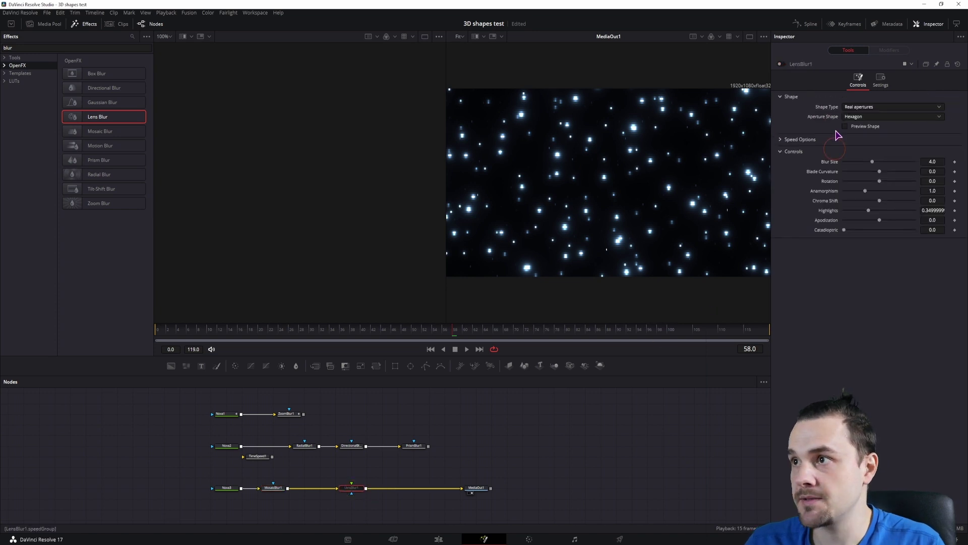
click(780, 64)
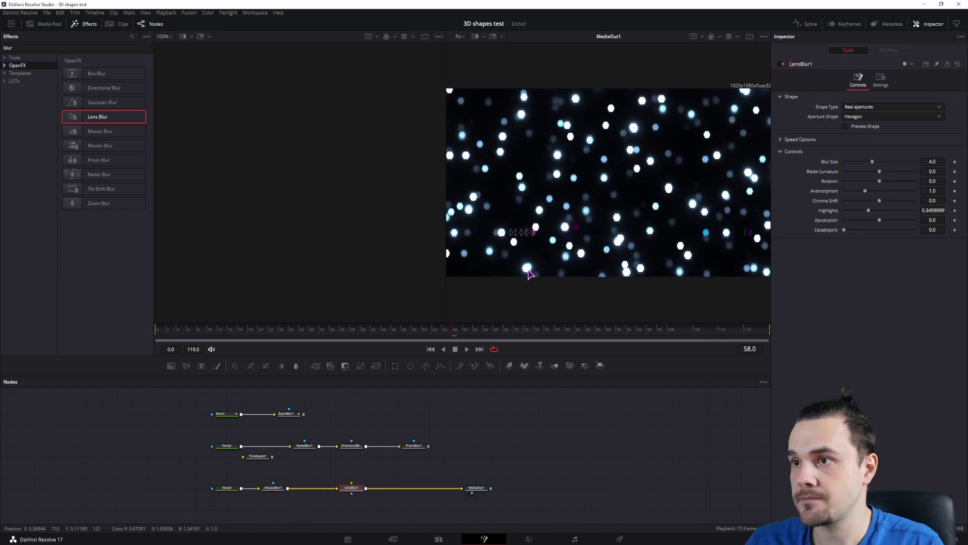
key(space)
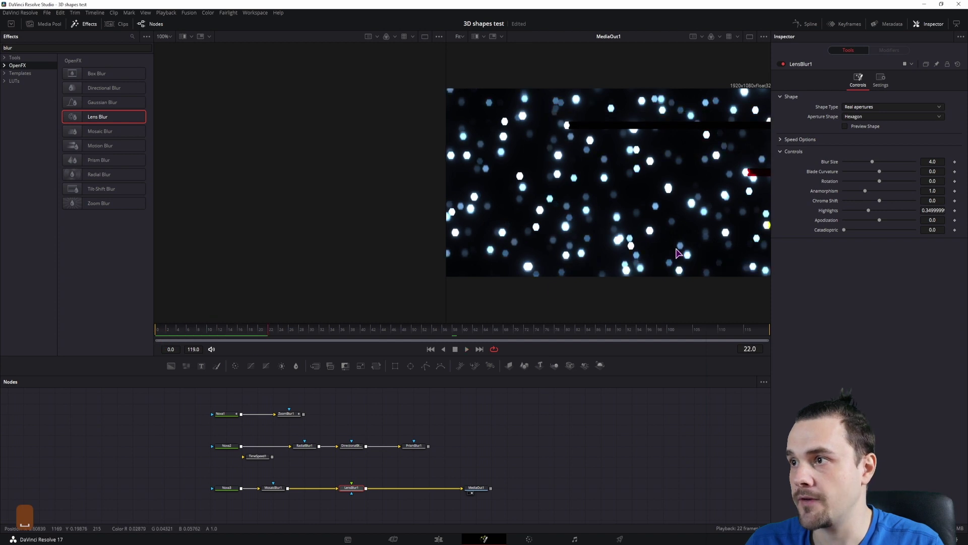
key(space)
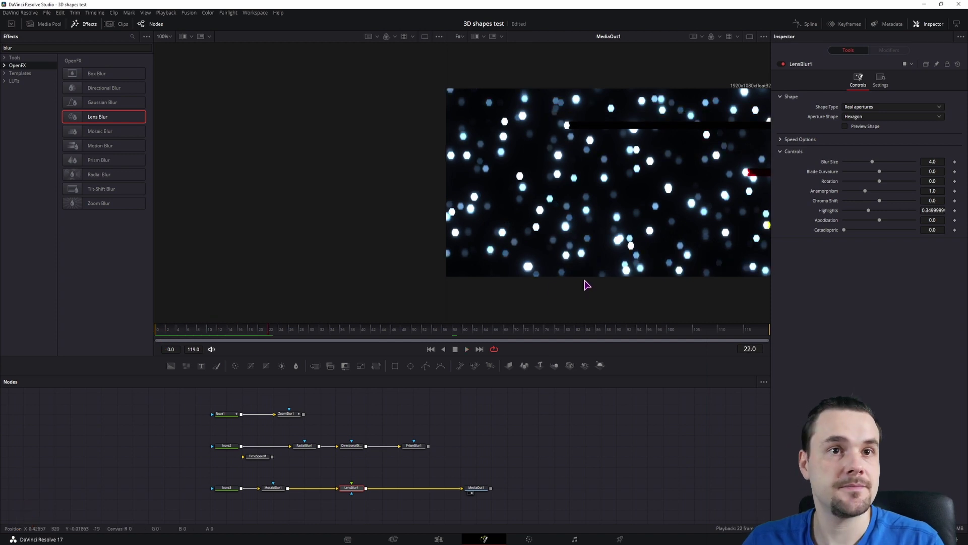
drag(868, 211, 840, 212)
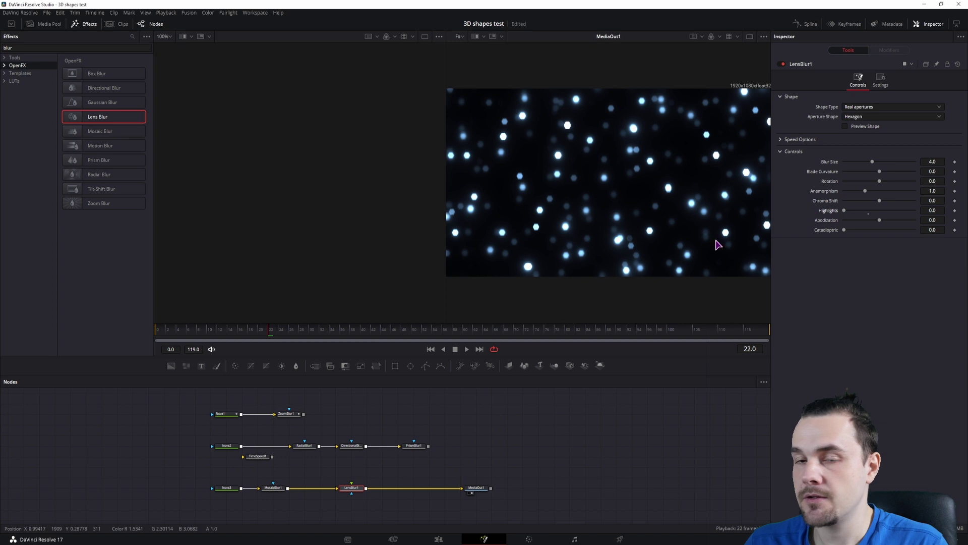
key(space)
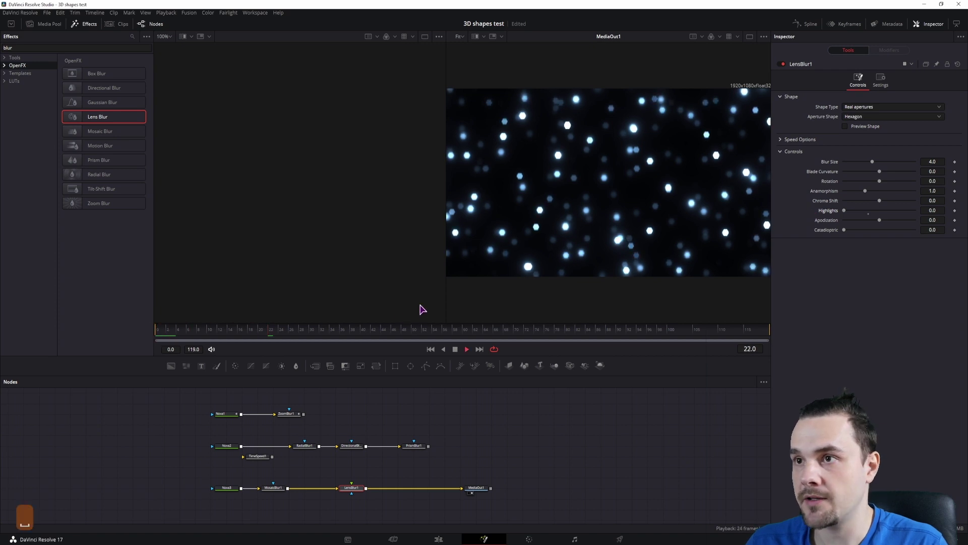
key(space)
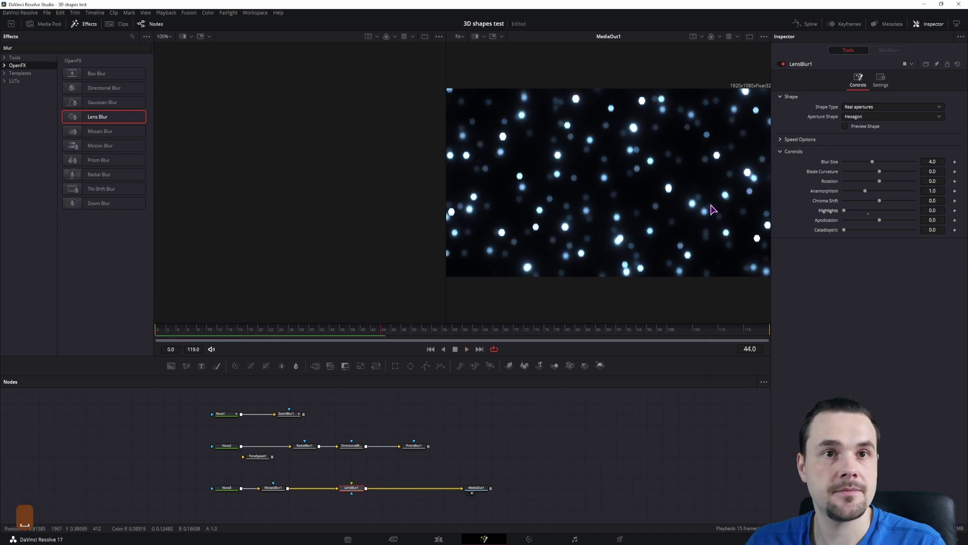
key(Home)
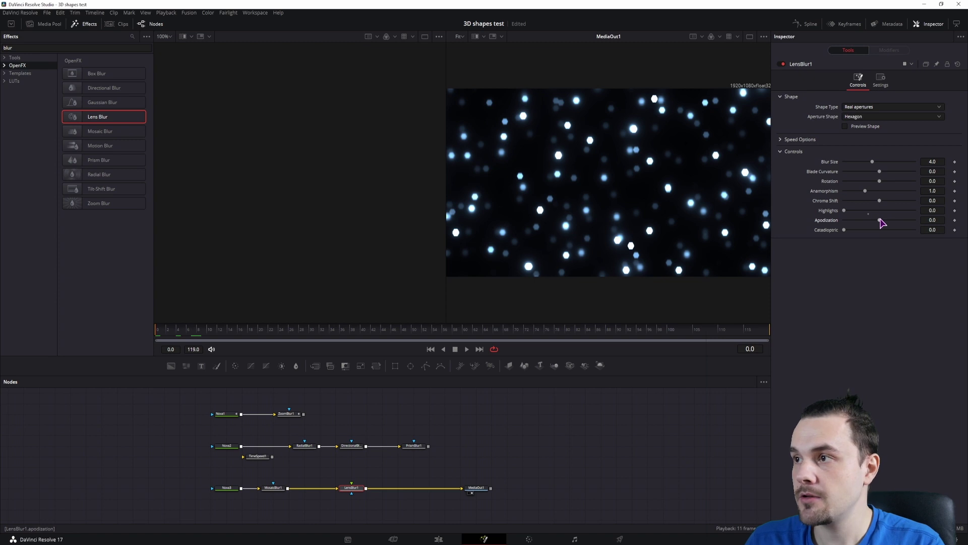
Set LensBlur1's Apodization to -1.0 for ring-shaped bokeh and scrub through to check it.
drag(876, 222, 772, 223)
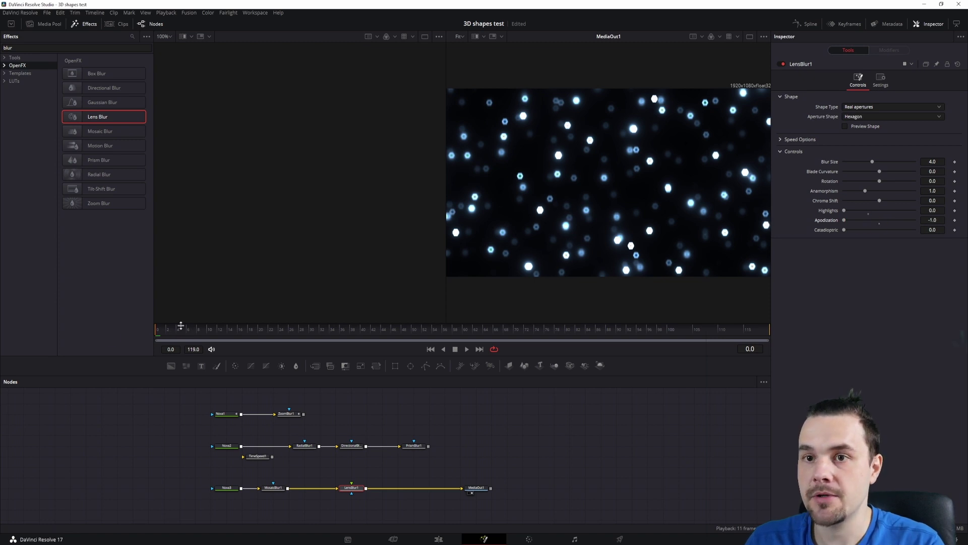
drag(183, 333, 416, 334)
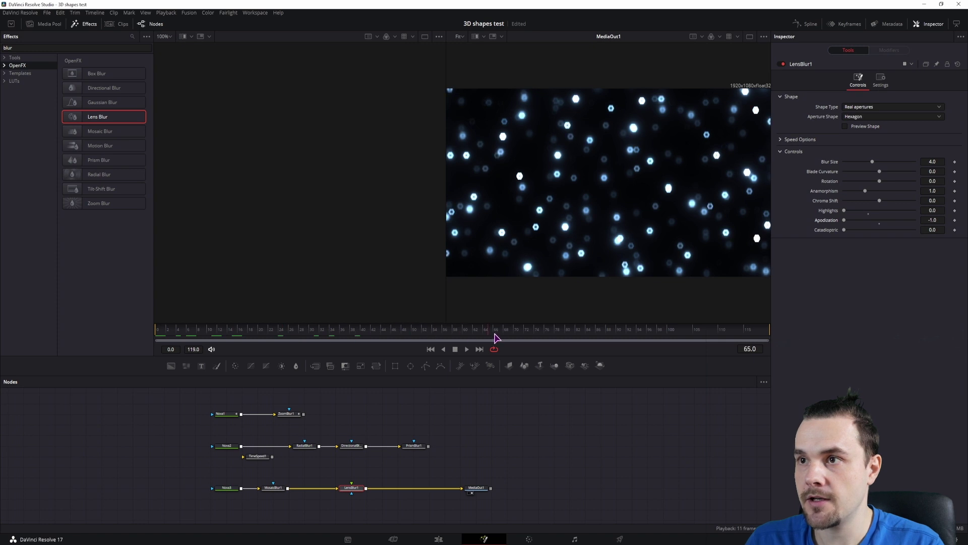
drag(553, 340, 149, 331)
click(224, 488)
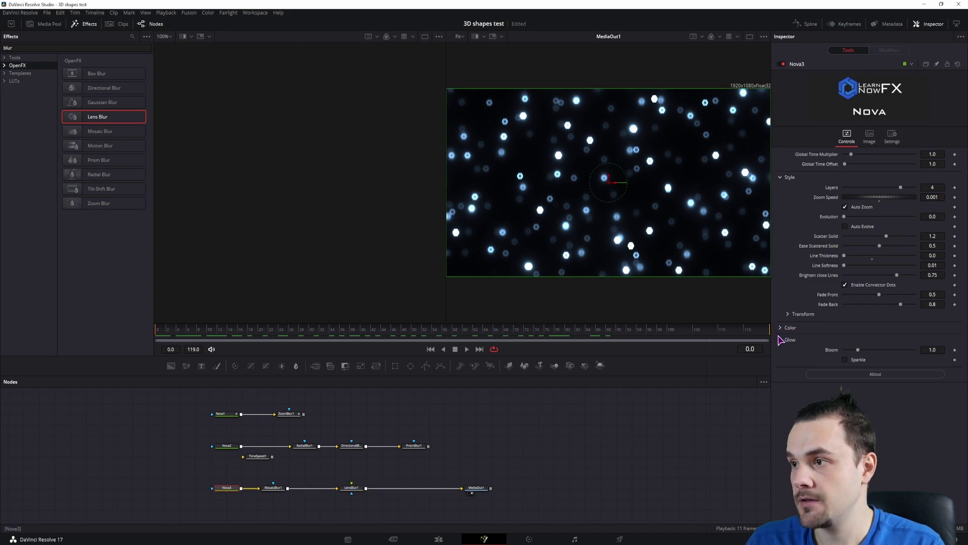
Lower Nova3's Glow Bloom to 0.322 and play back to check the dimmer stars.
drag(858, 352, 848, 352)
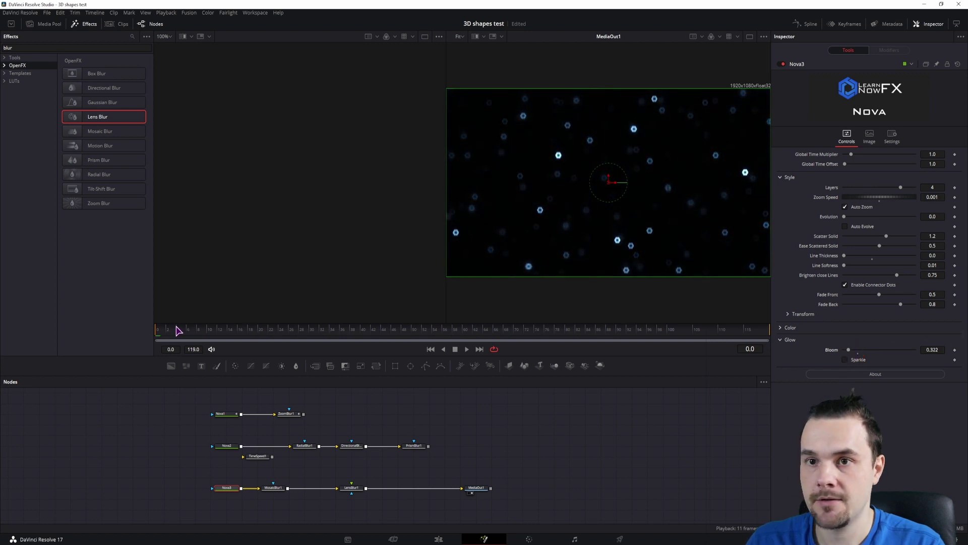
key(space)
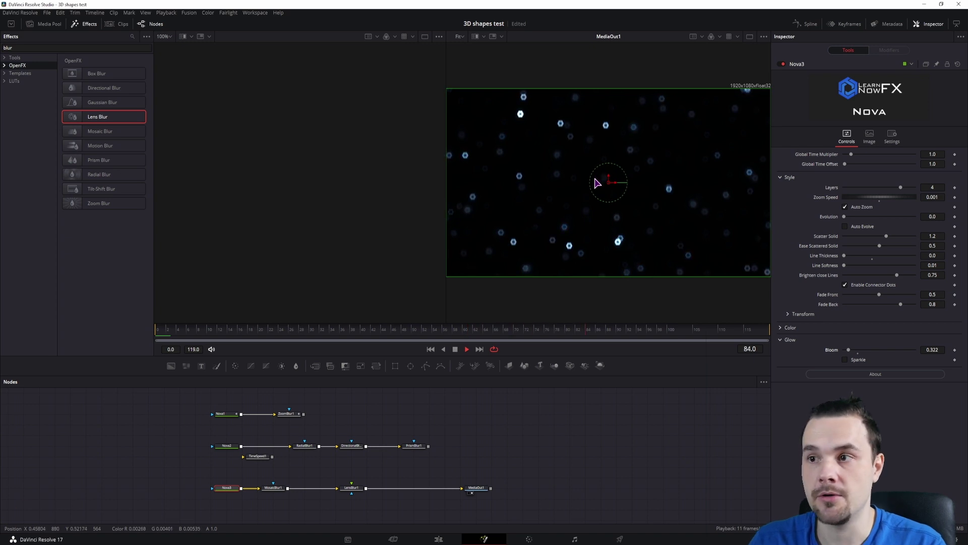
key(space)
Switch LensBlur1's Shape Type to Creative with a Heart aperture and preview the hearts.
click(352, 489)
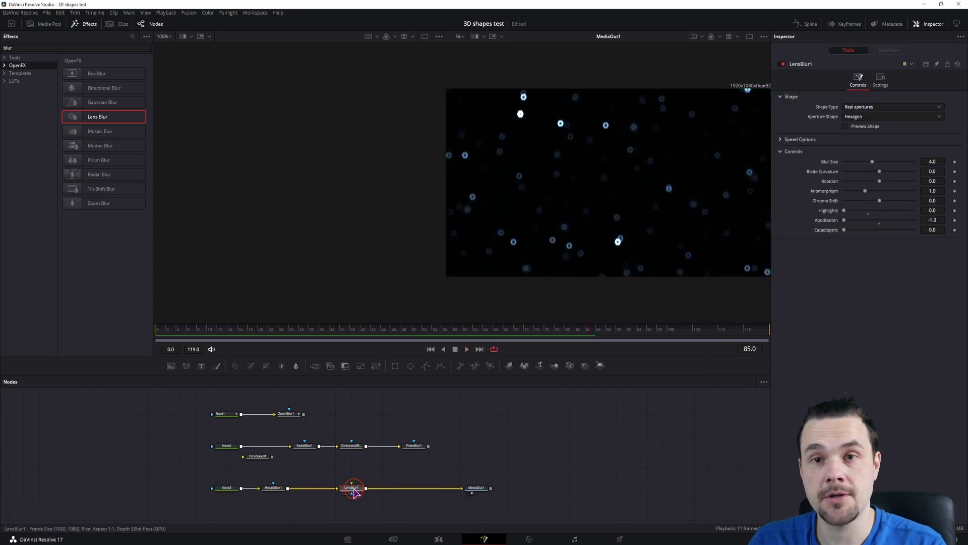
click(861, 118)
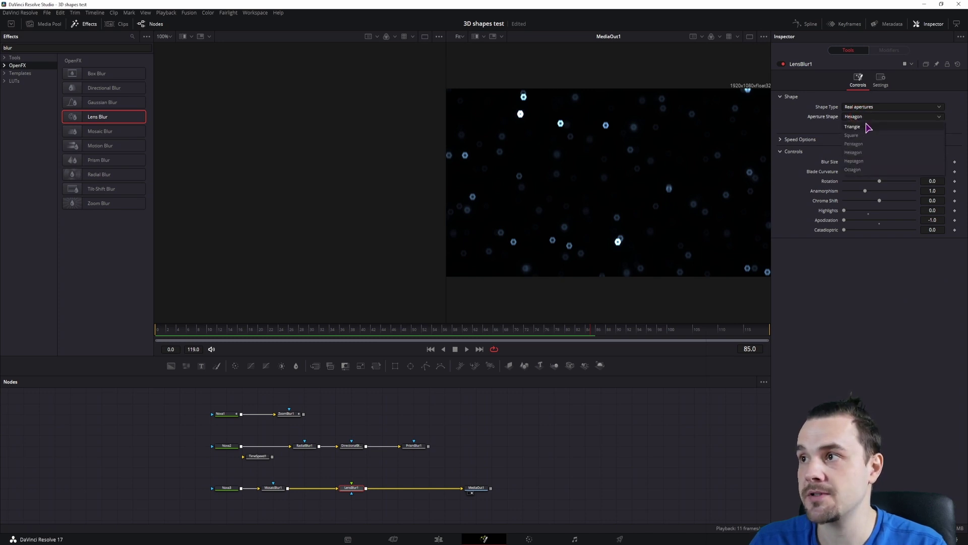
click(864, 108)
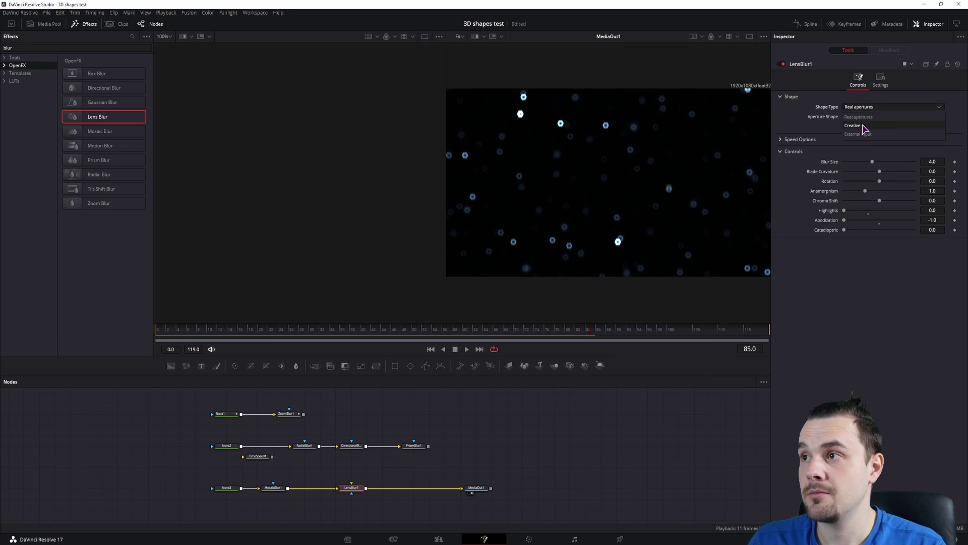
click(864, 126)
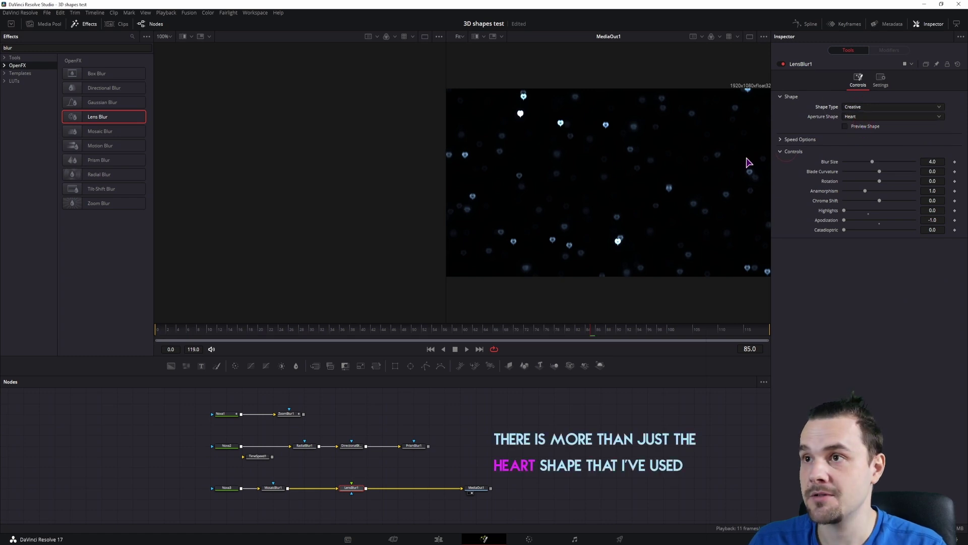
click(178, 333)
key(space)
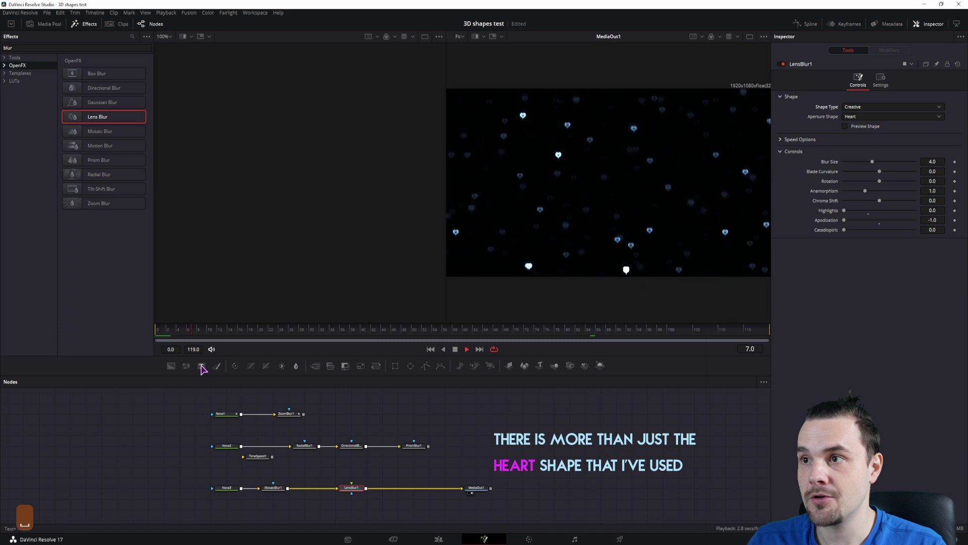
key(space)
click(154, 338)
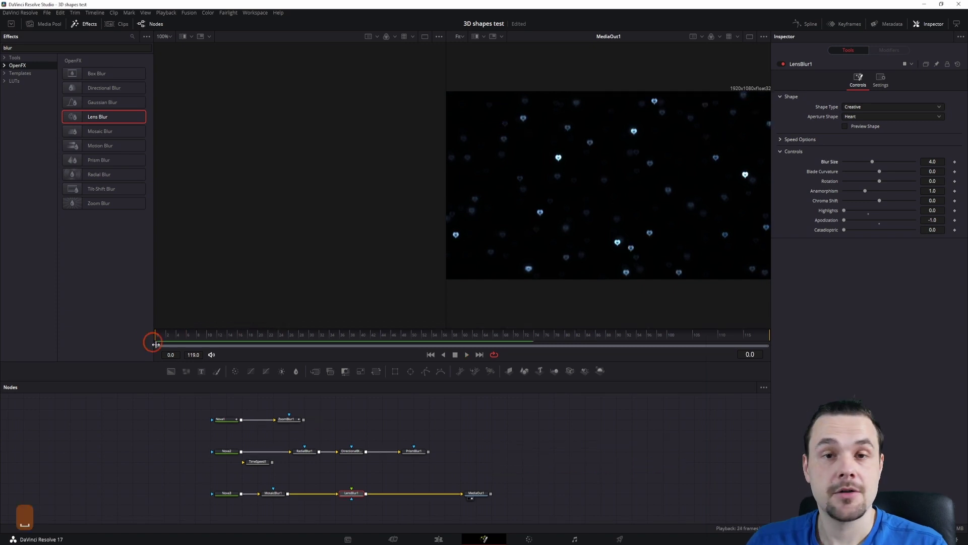
key(space)
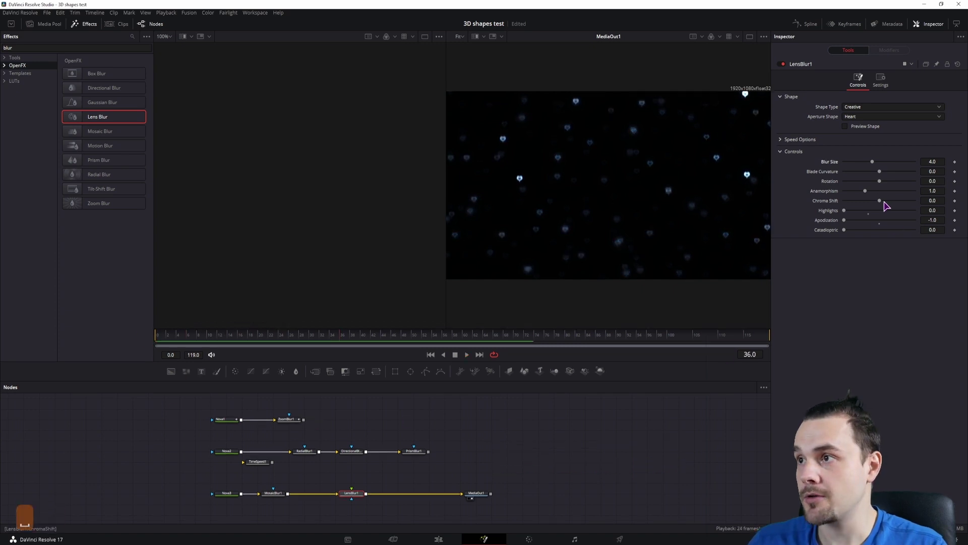
Adjust LensBlur1's Blur Size to about 5.29, previewing the heart bokeh.
mouse_move(872, 162)
mouse_down()
mouse_move(887, 162)
mouse_move(859, 162)
mouse_up()
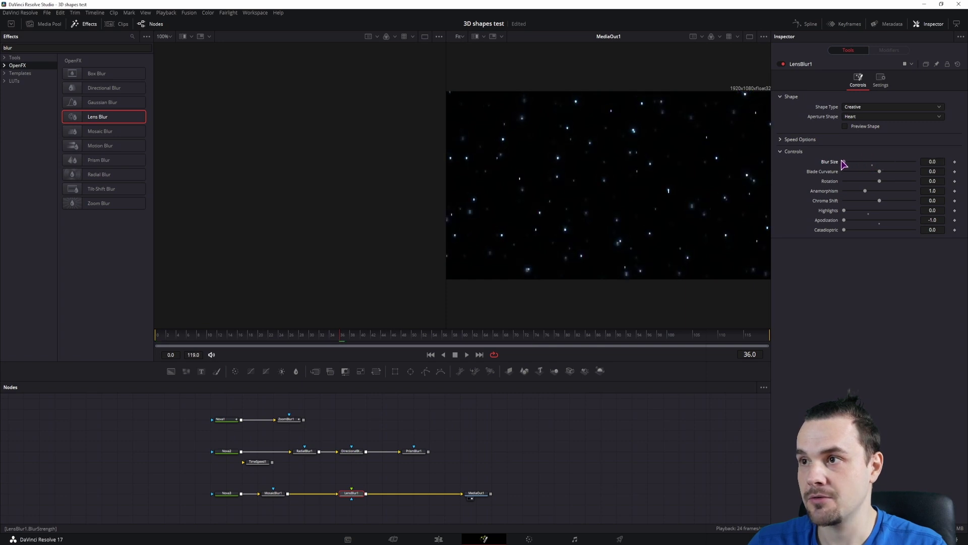
key(space)
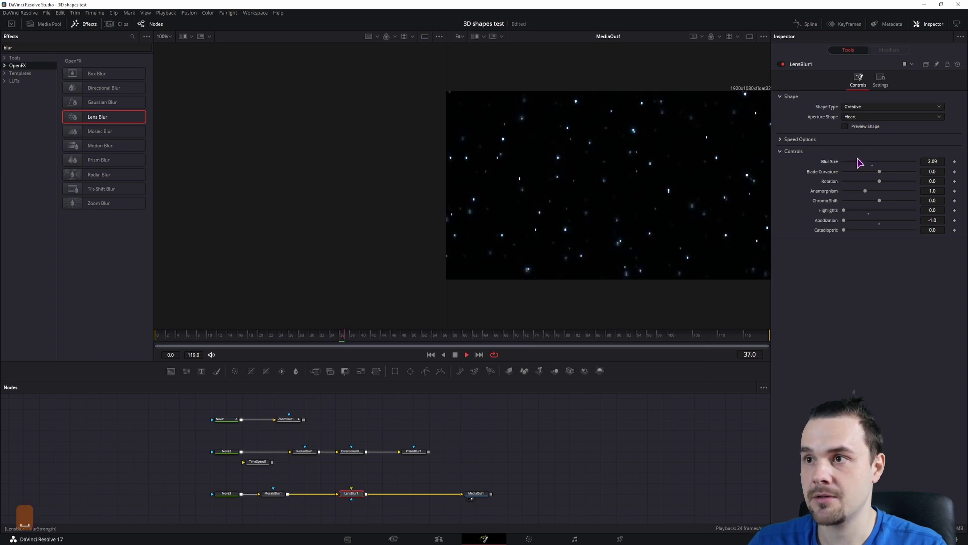
key(space)
drag(869, 164, 882, 162)
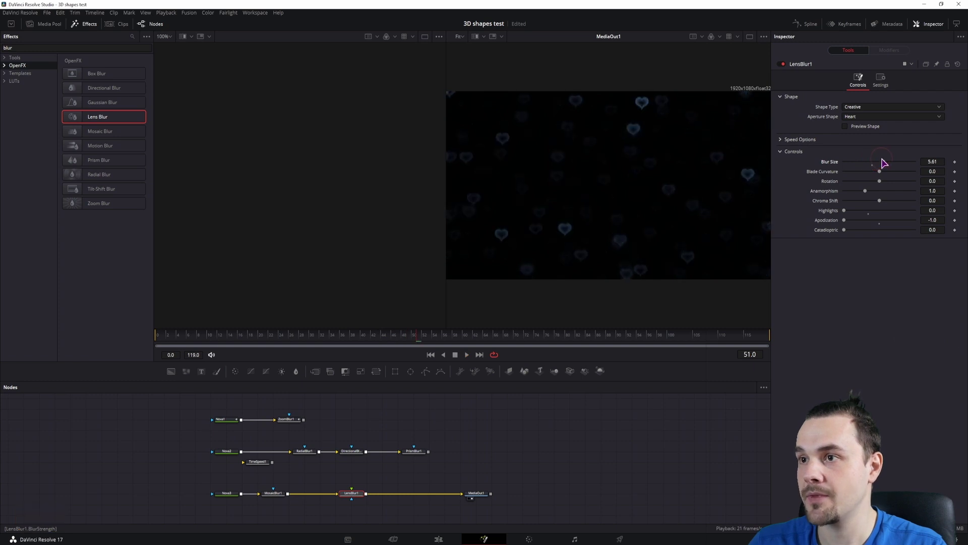
key(space)
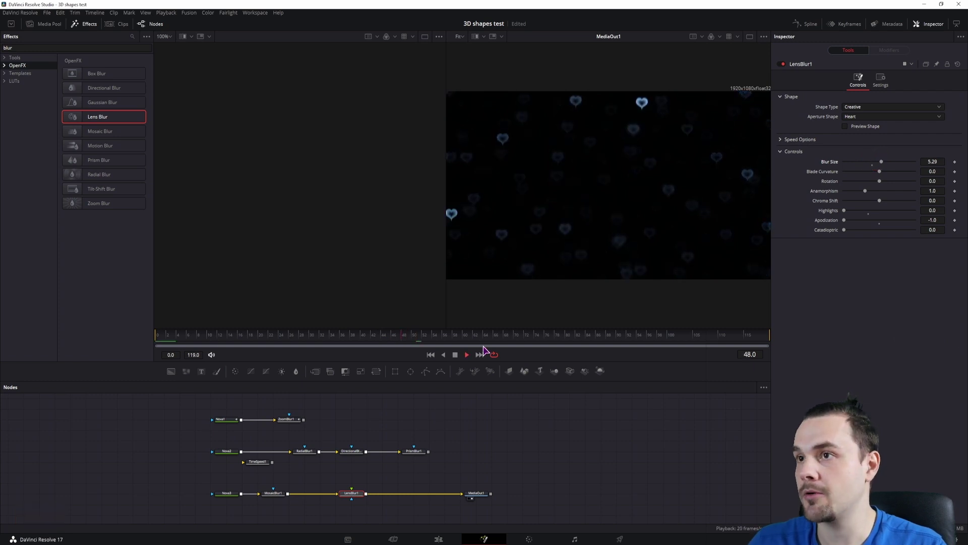
key(space)
Turn on Nova3's Auto Color Animation so the hearts turn pink, keeping Draw on a Black Background on.
click(233, 493)
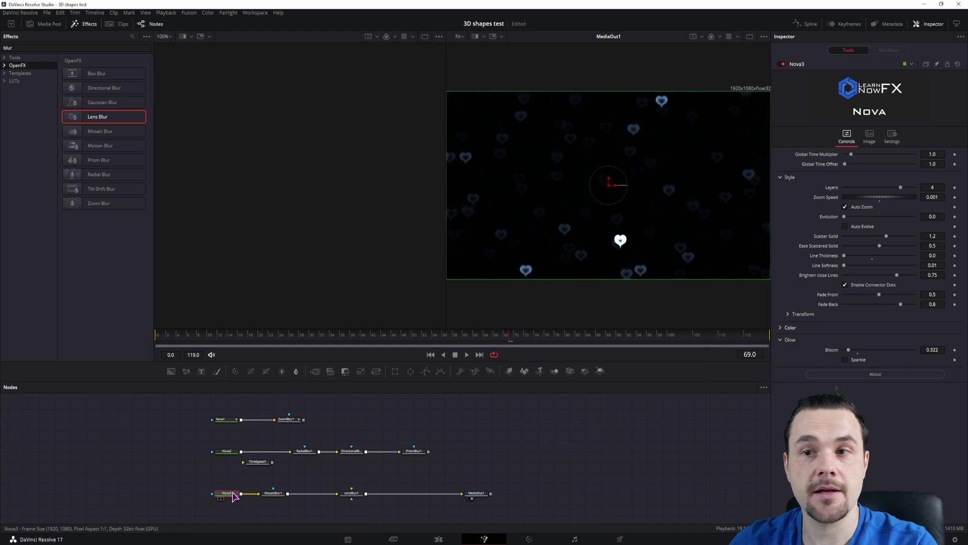
click(780, 328)
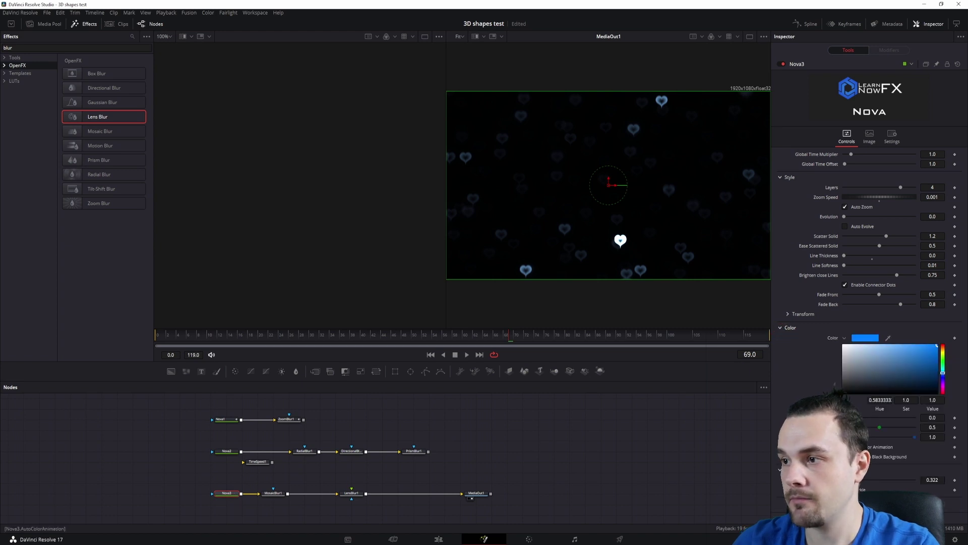
click(846, 447)
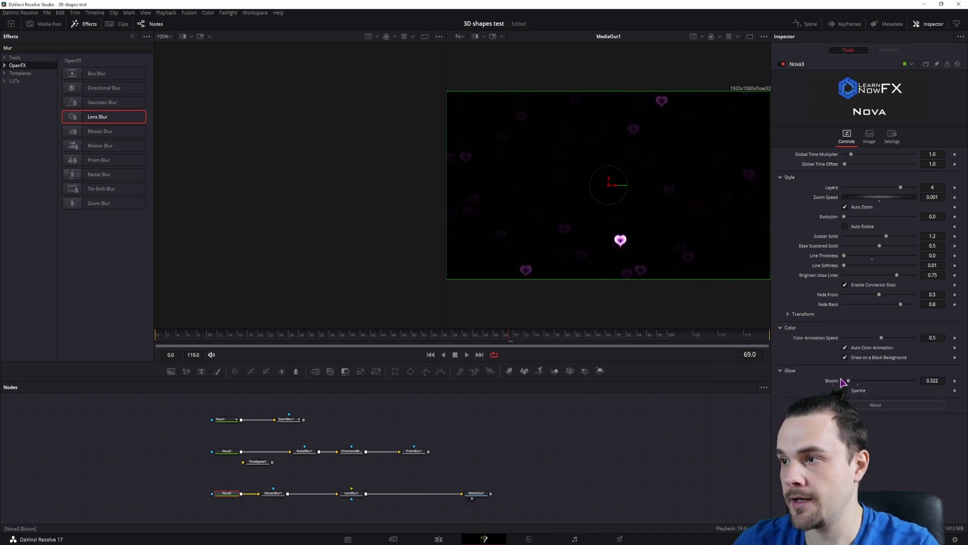
click(846, 358)
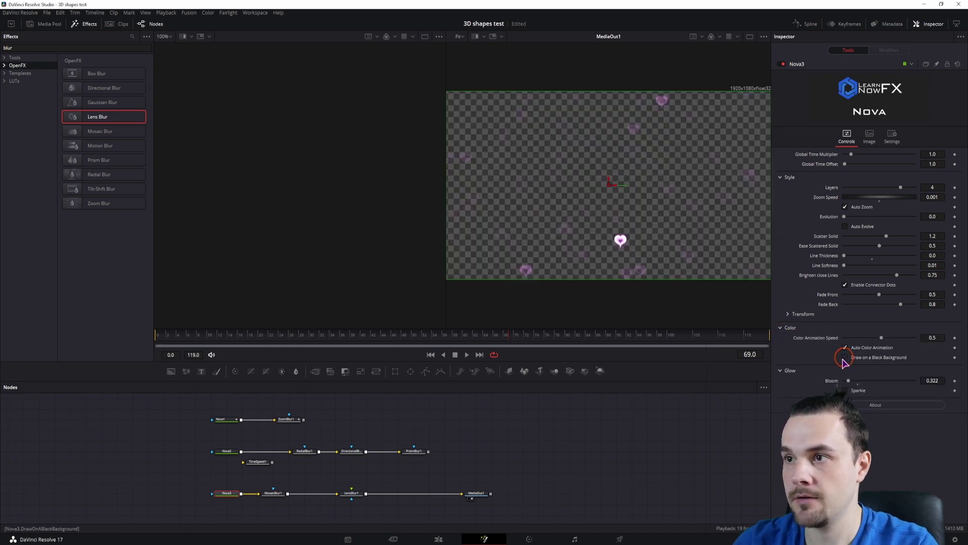
click(161, 339)
key(space)
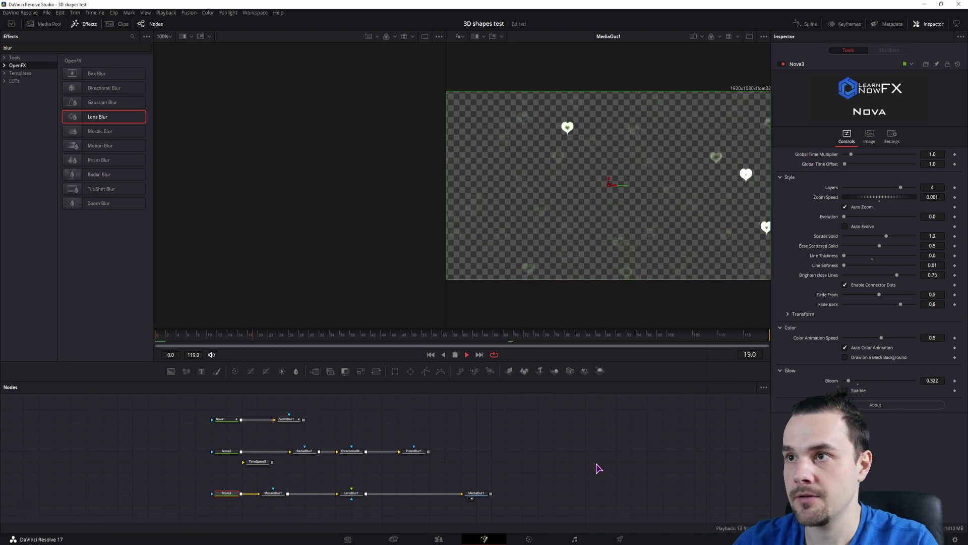
key(space)
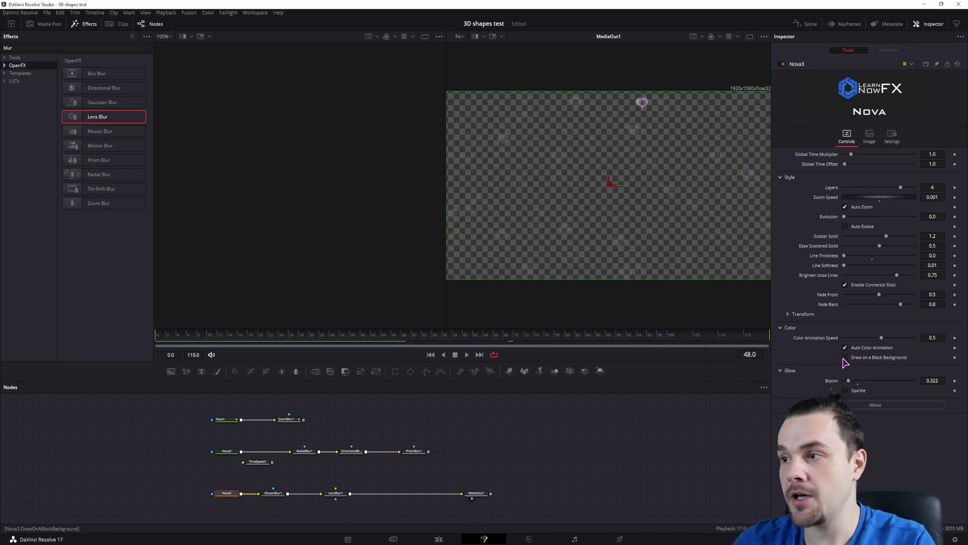
click(845, 357)
Add a Light Rays node after LensBlur1 and centre its source in the frame.
click(335, 496)
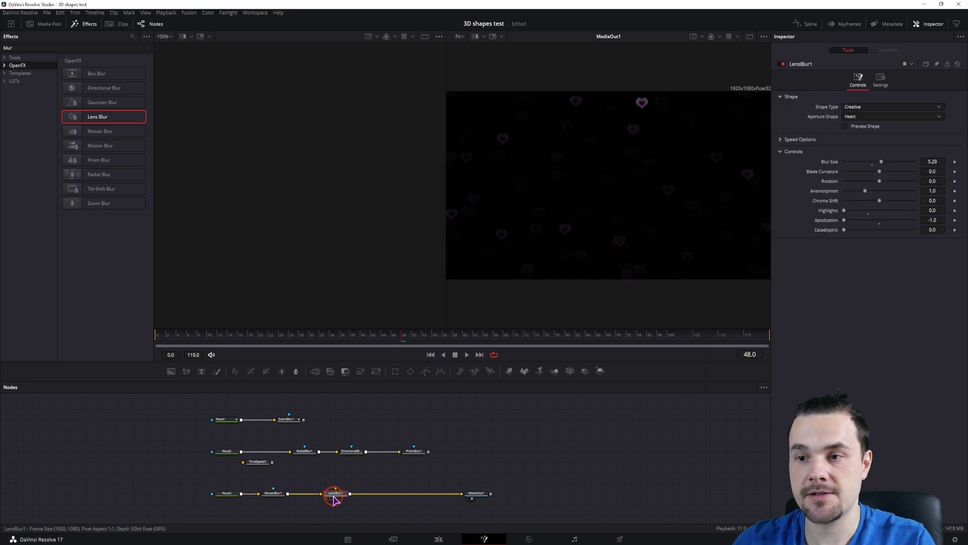
key(ctrl+space)
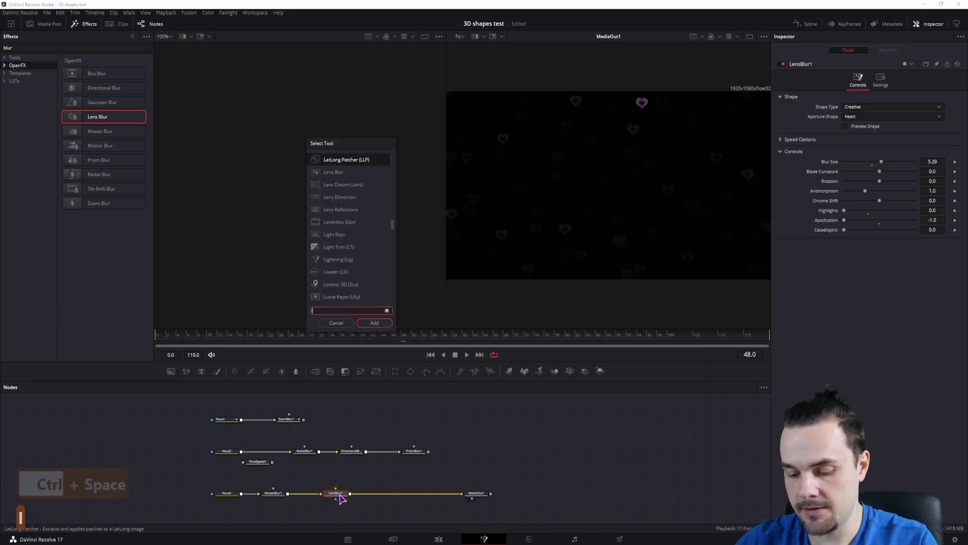
text(light)
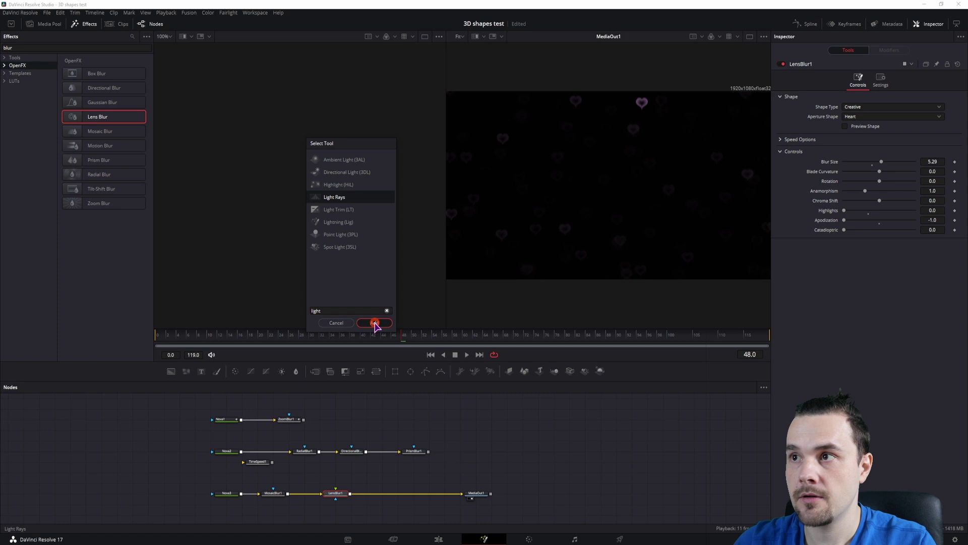
click(374, 323)
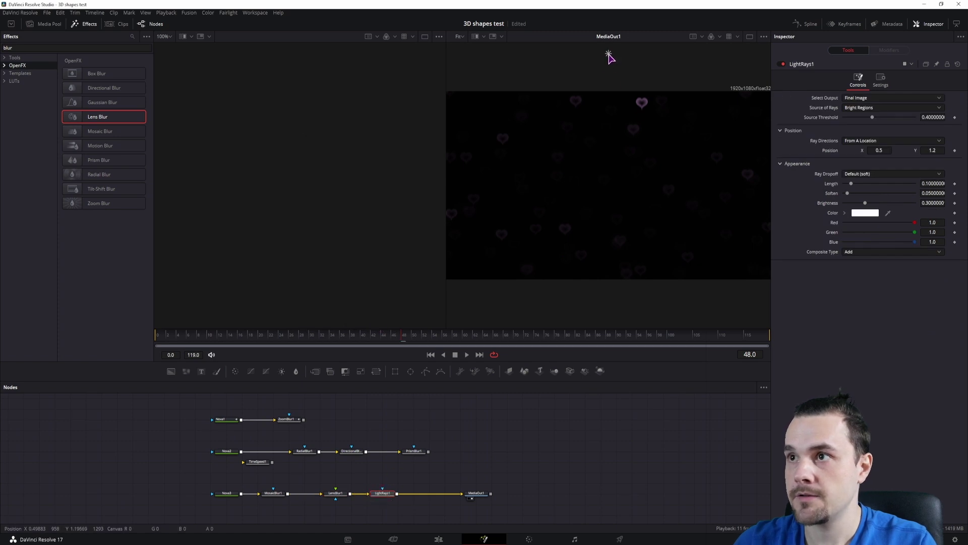
drag(609, 54, 614, 184)
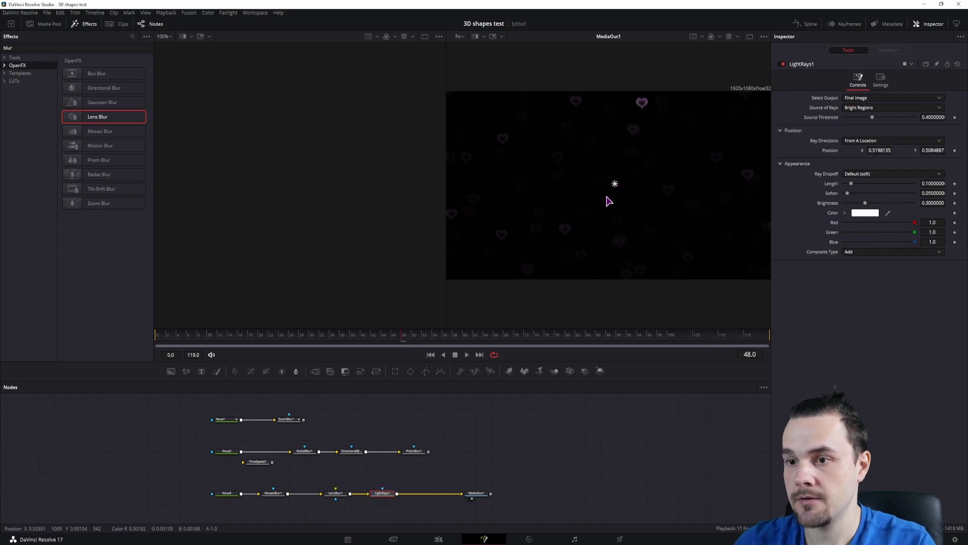
Tune LightRays1 to Length 0.07, Soften 0.16 and Brightness 0.273, then preview.
drag(406, 331, 467, 329)
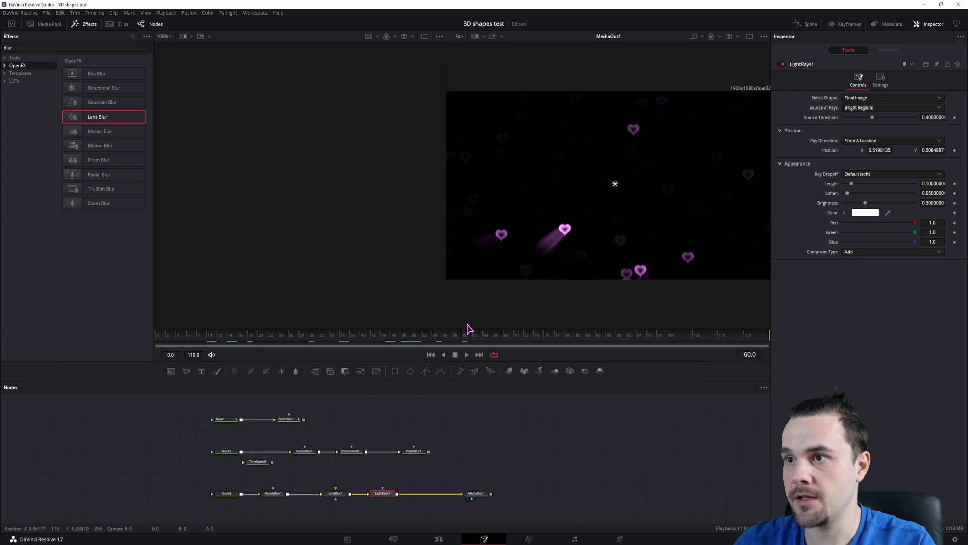
click(482, 336)
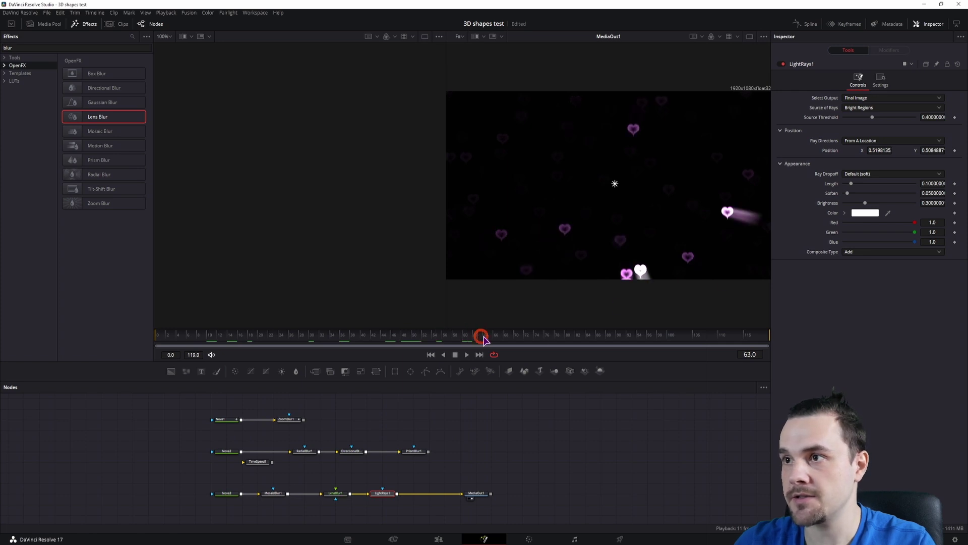
drag(483, 338, 476, 338)
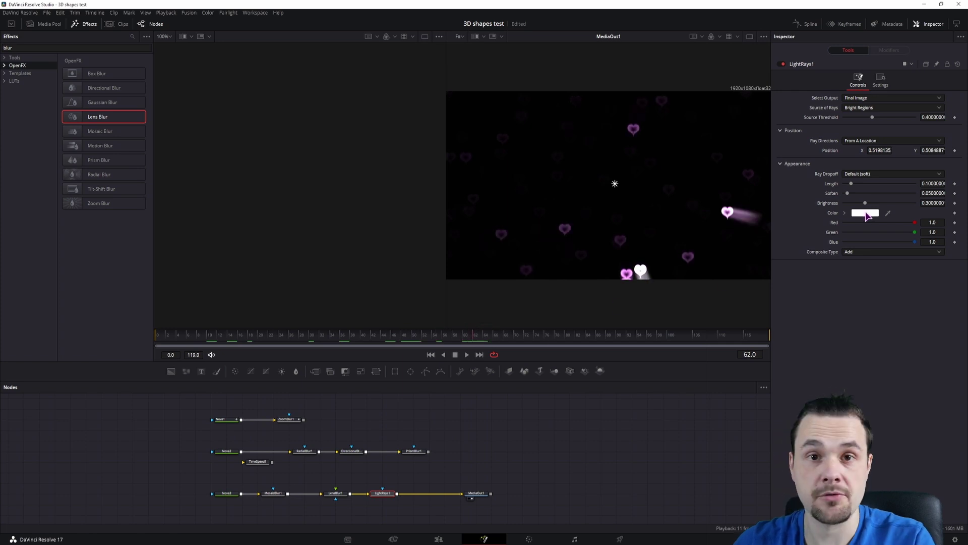
mouse_move(851, 185)
mouse_down()
mouse_move(866, 185)
mouse_move(845, 187)
mouse_move(867, 192)
mouse_move(863, 203)
mouse_move(849, 184)
mouse_up()
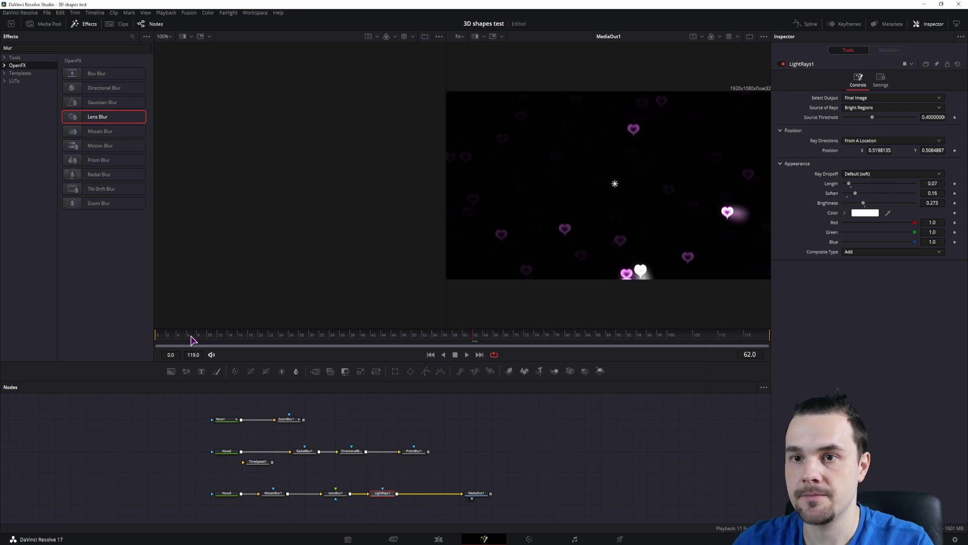
click(146, 345)
key(space)
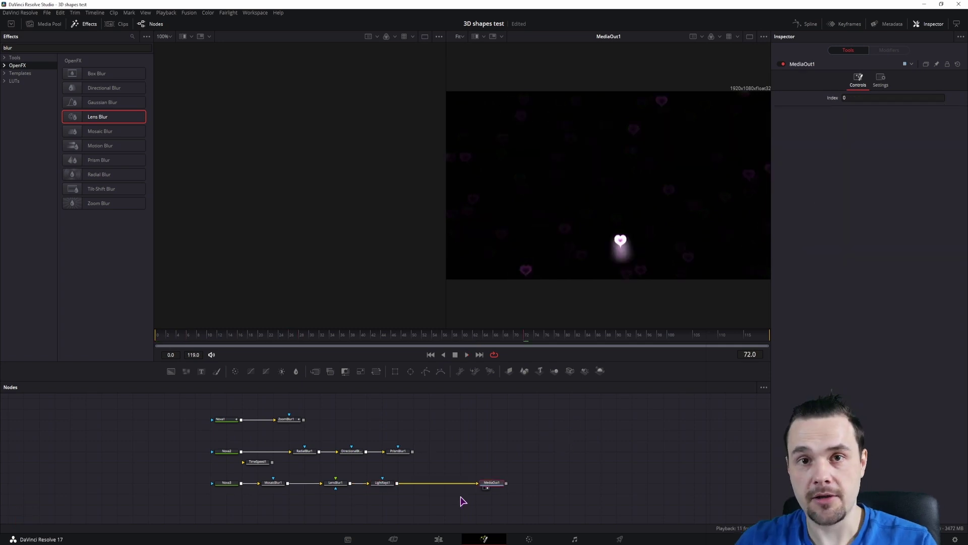
Move MediaOut1 down, paste a new Nova4 node, and append a Mirrors1 node after it.
drag(488, 483, 413, 469)
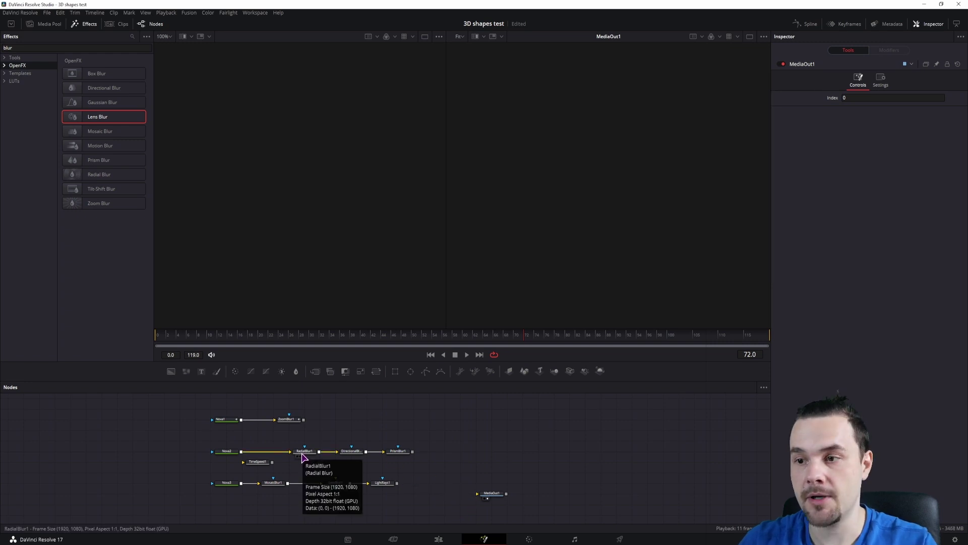
drag(485, 493, 485, 504)
key(ctrl+v)
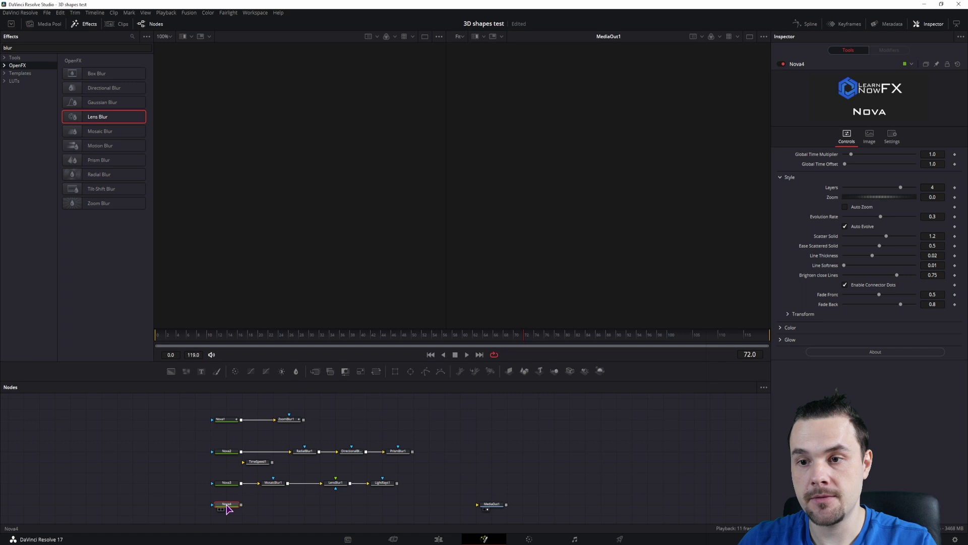
key(ctrl+space)
text(nova)
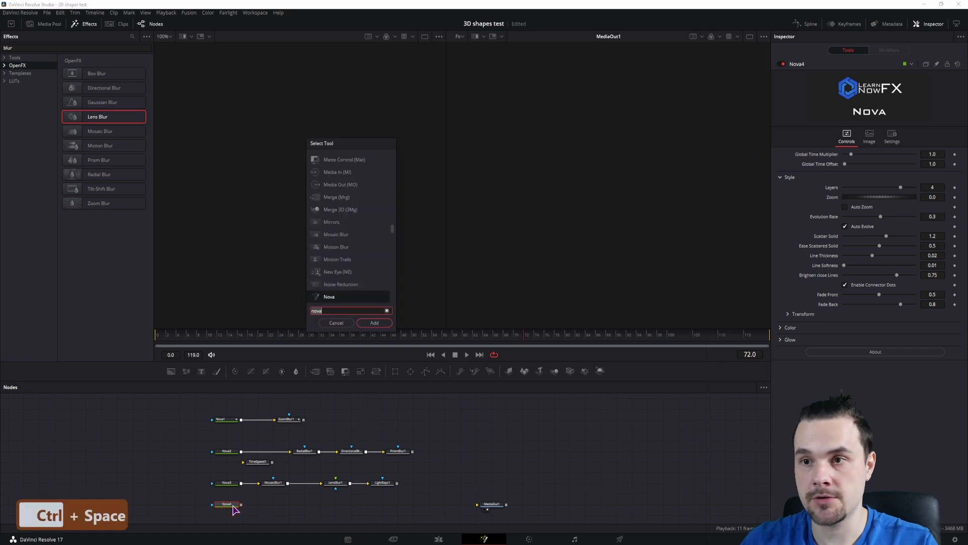
text(mirro)
key(Return)
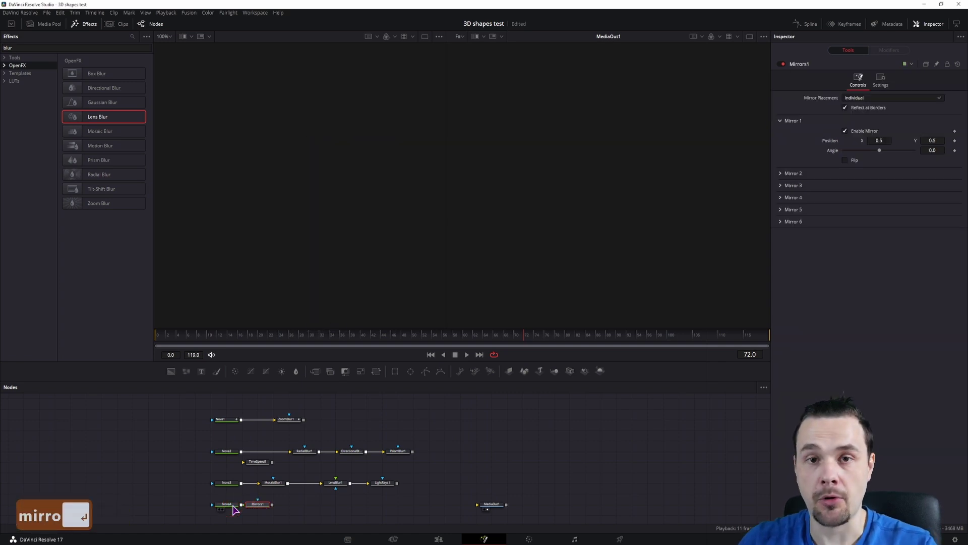
drag(259, 504, 335, 504)
Connect Mirrors1 to MediaOut1; give Nova4 Zoom 0.3, Auto Zoom on, Auto Evolve off, Scatter Solid 2.0, purple hue.
click(226, 504)
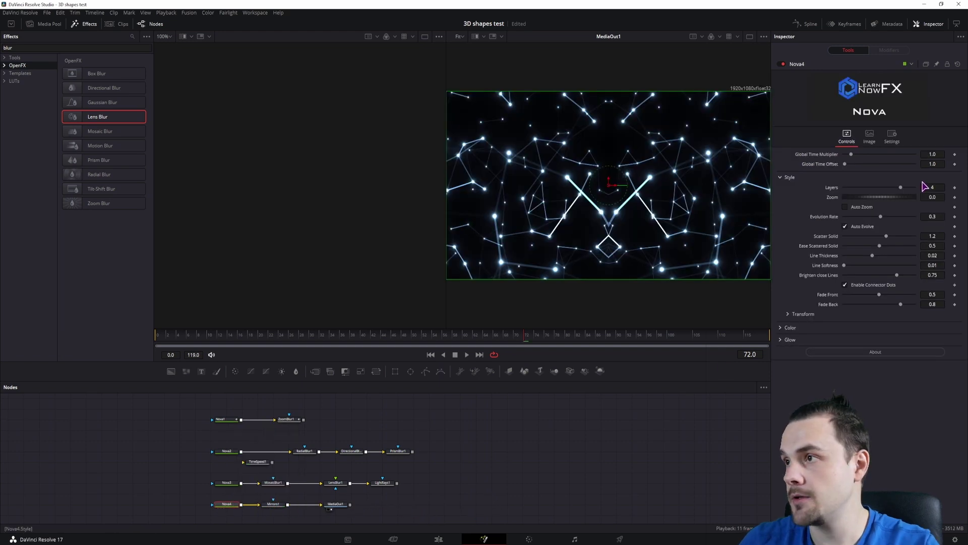
key(BackSpace)
text(3)
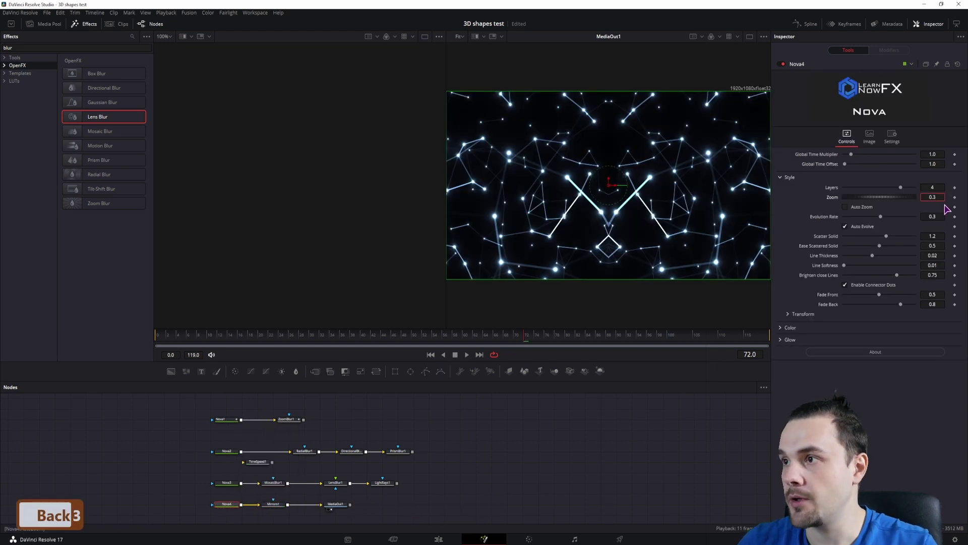
click(846, 207)
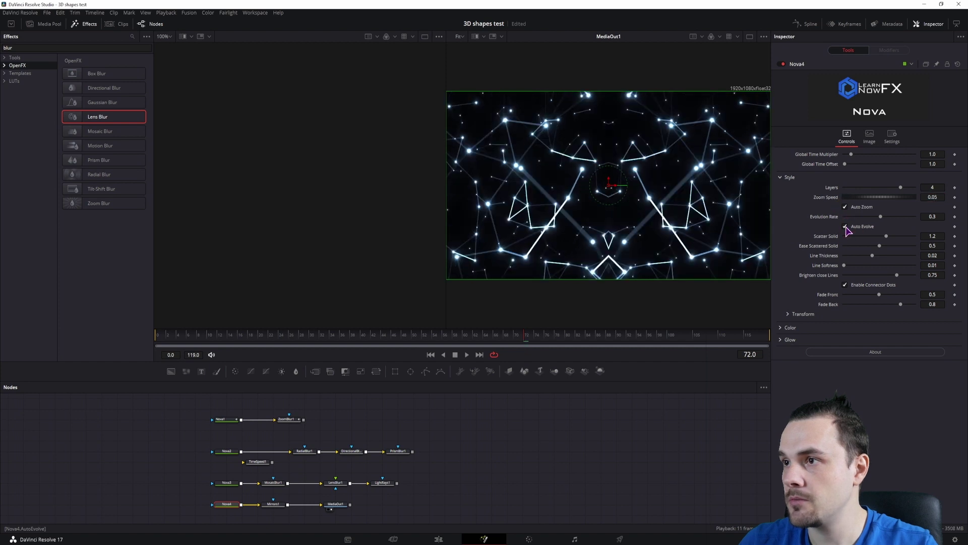
click(846, 227)
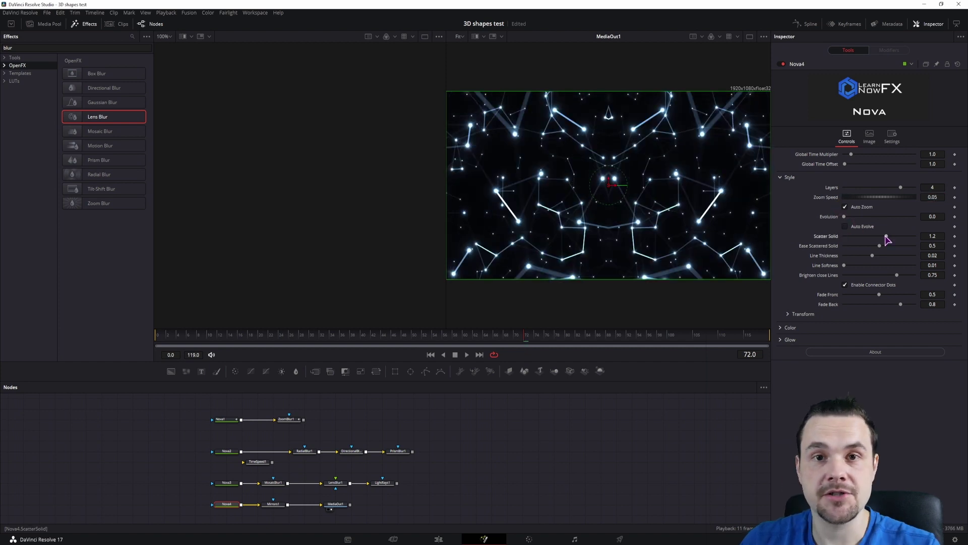
drag(887, 236, 925, 245)
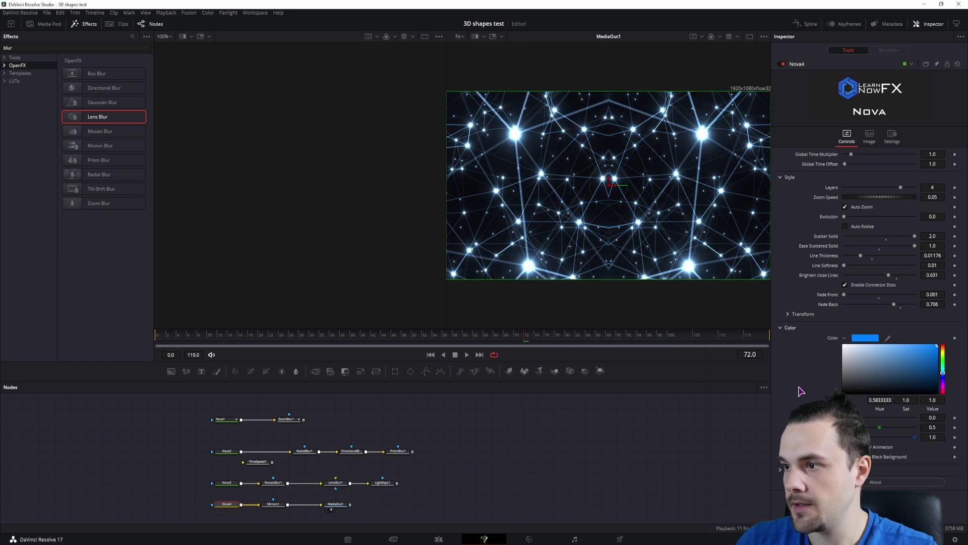
click(942, 358)
Enable Mirror 2 in Mirrors1 and set its angle to 90.
click(280, 505)
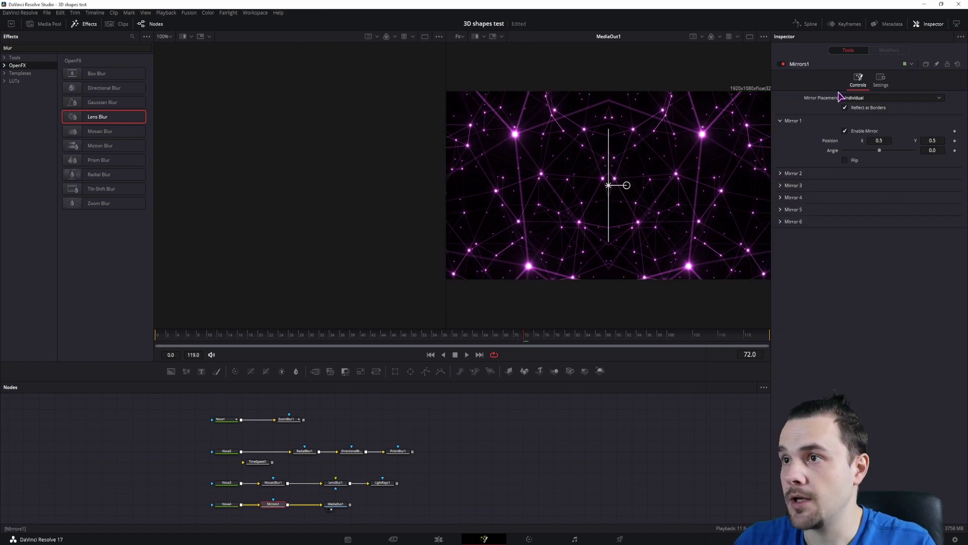
click(782, 174)
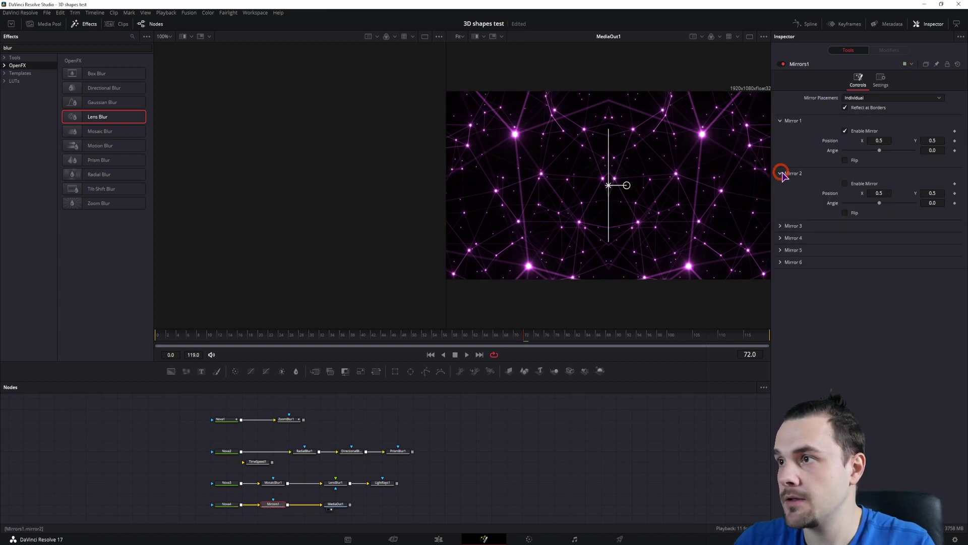
click(846, 184)
click(933, 193)
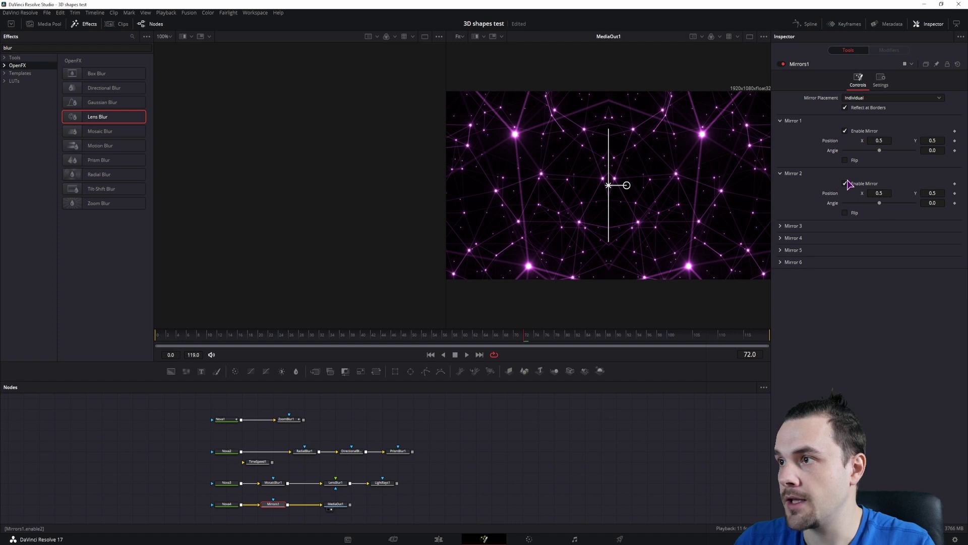
click(941, 204)
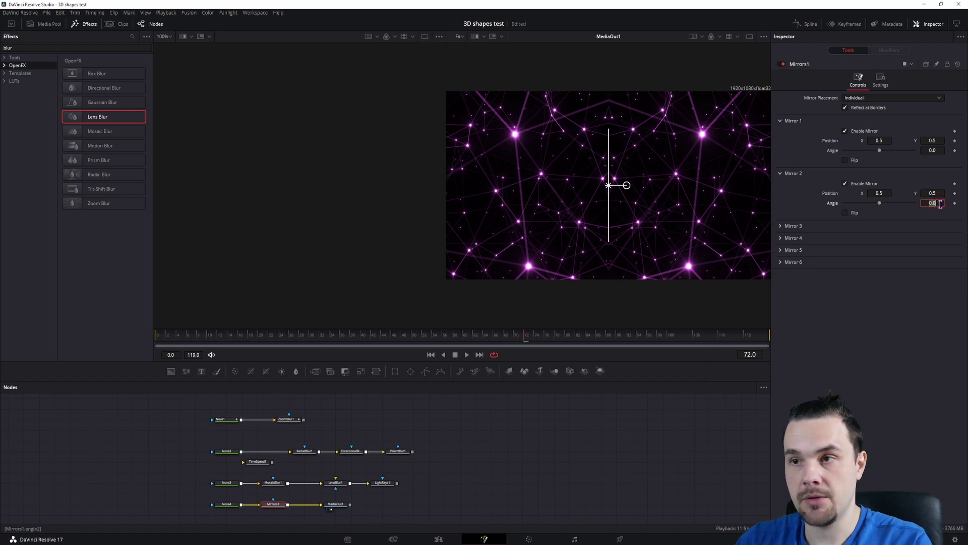
text(90)
key(Return)
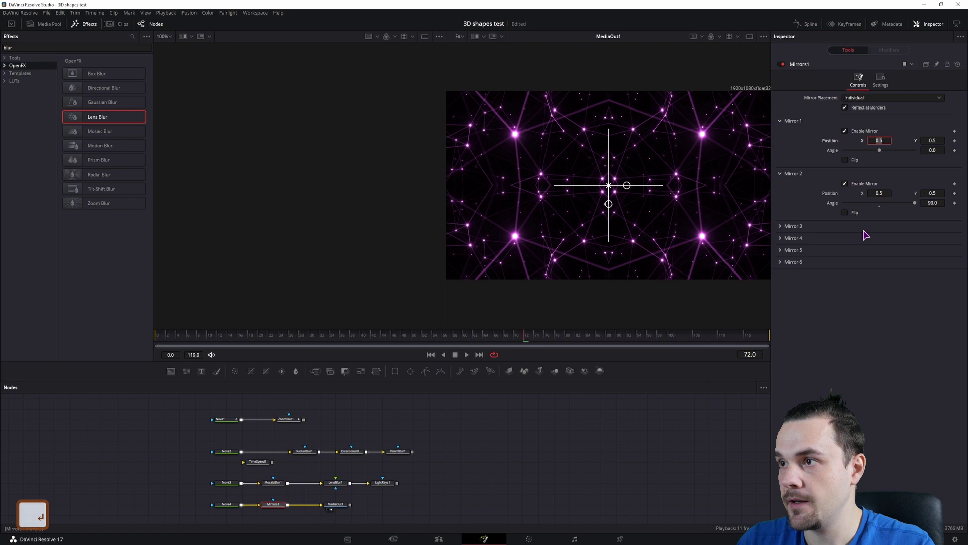
Enable Mirror 3 and set its angle to -45.
click(780, 225)
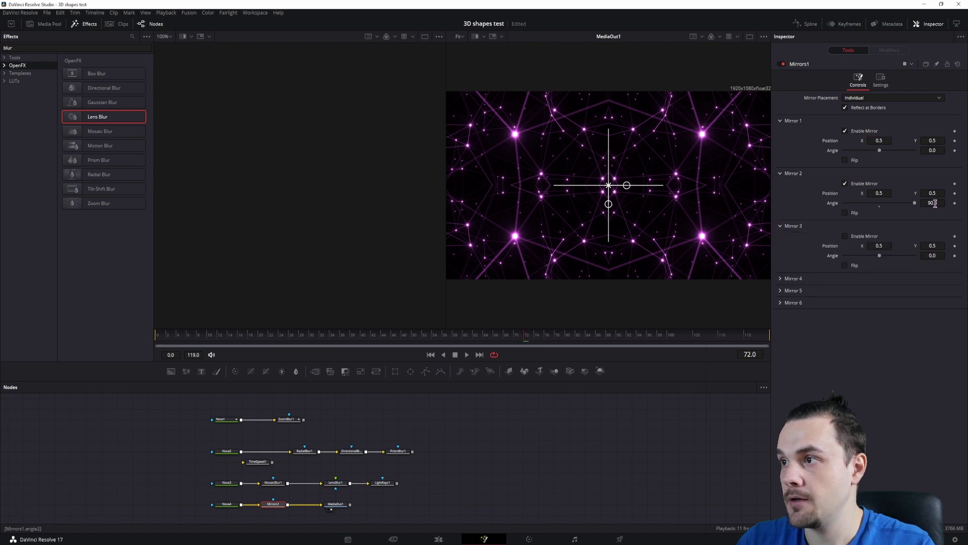
click(844, 236)
click(931, 255)
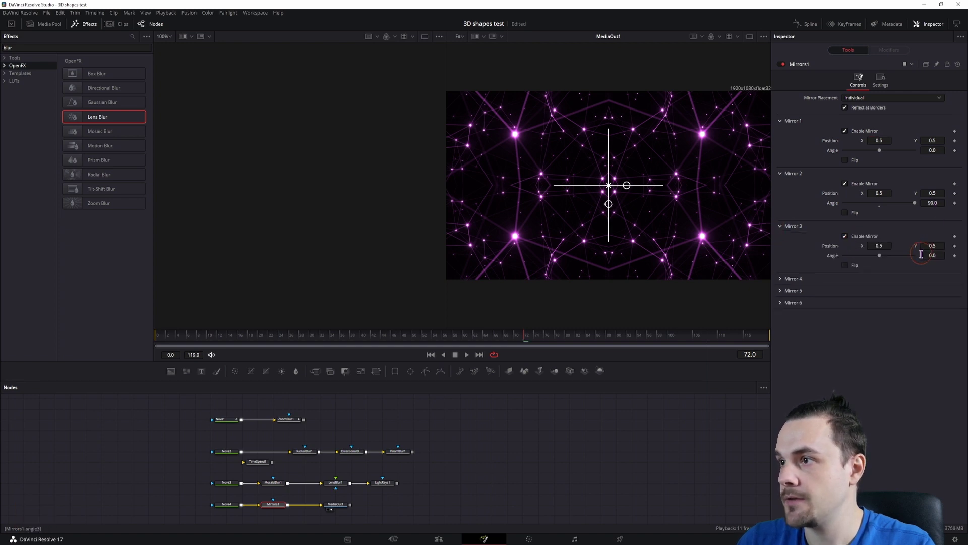
text(-45)
key(Return)
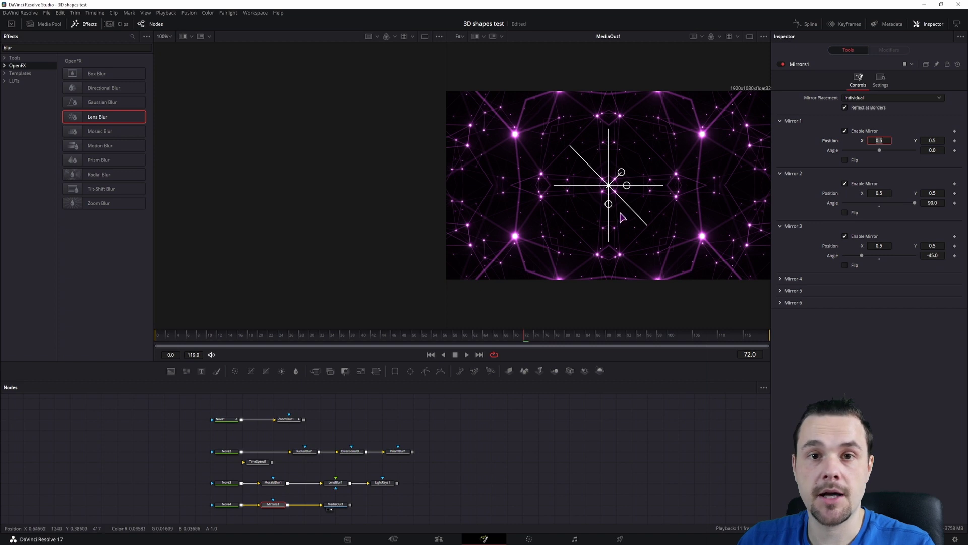
Try swapped angles, Mirror 2 at -90 and Mirror 3 at 45, and preview the result.
click(929, 202)
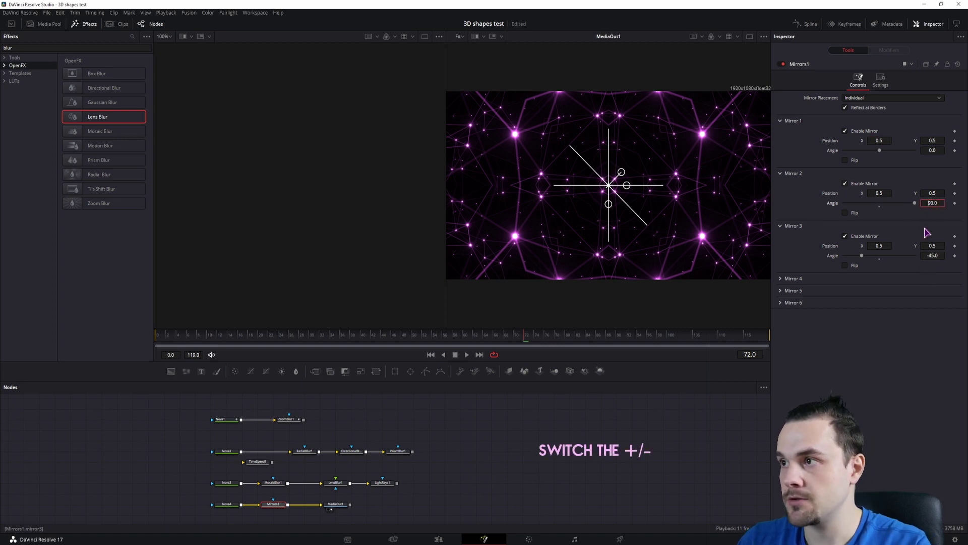
text(-)
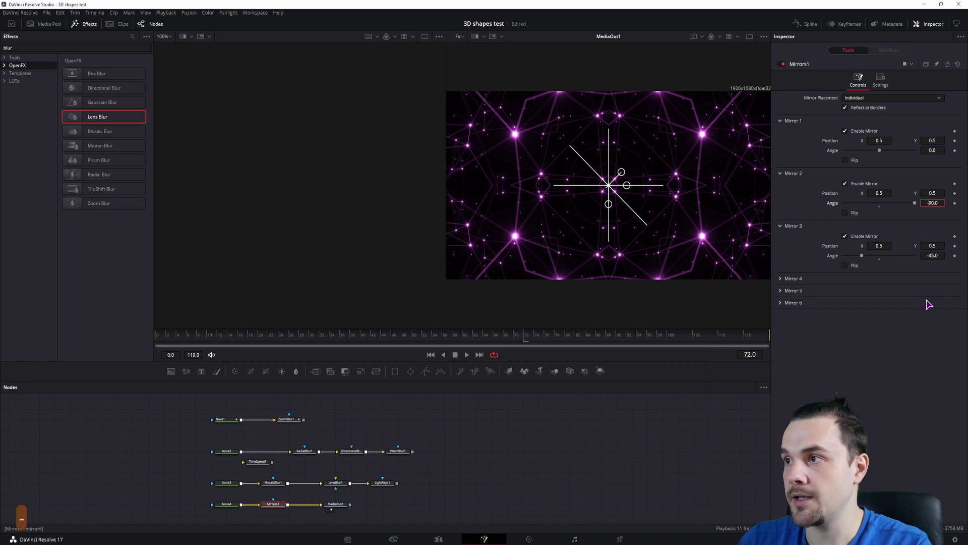
click(926, 331)
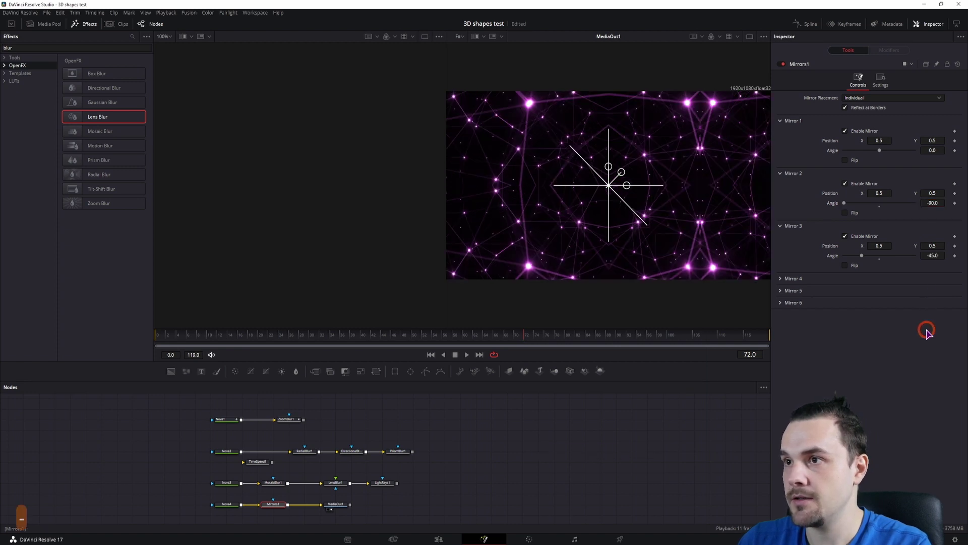
click(929, 256)
key(BackSpace)
click(914, 379)
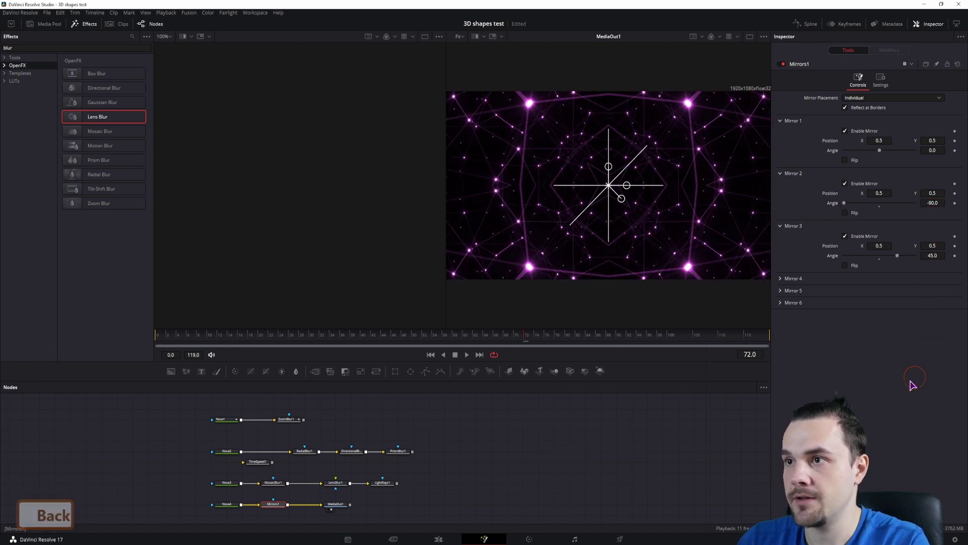
click(688, 459)
click(588, 433)
key(space)
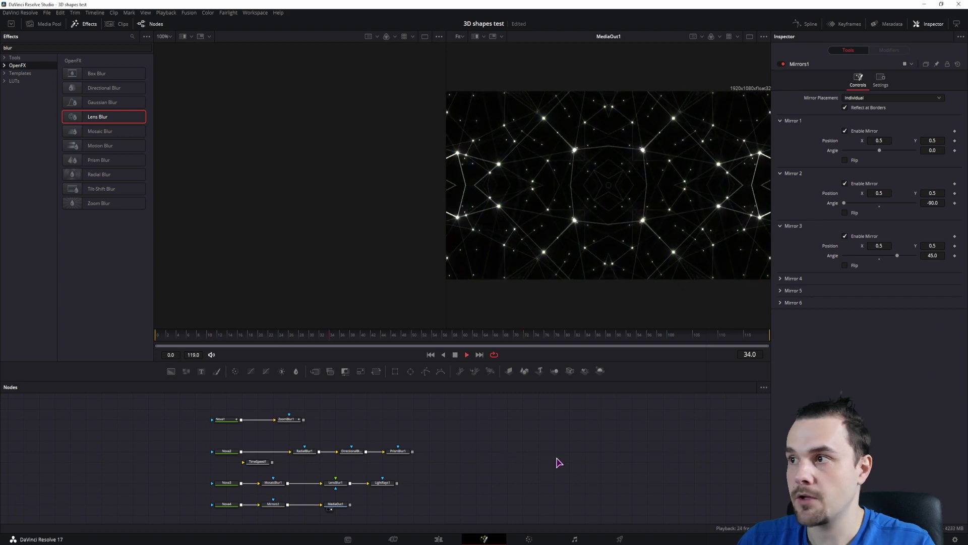
key(space)
Restore Mirror 2 to 90 and Mirror 3 to -45, then preview the kaleidoscope.
click(930, 203)
key(BackSpace)
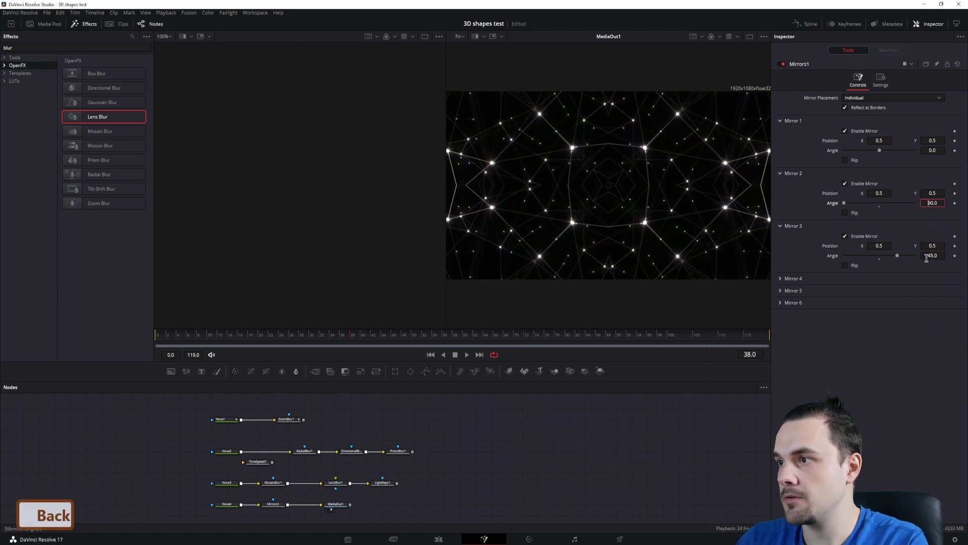
click(930, 255)
text(-)
key(Return)
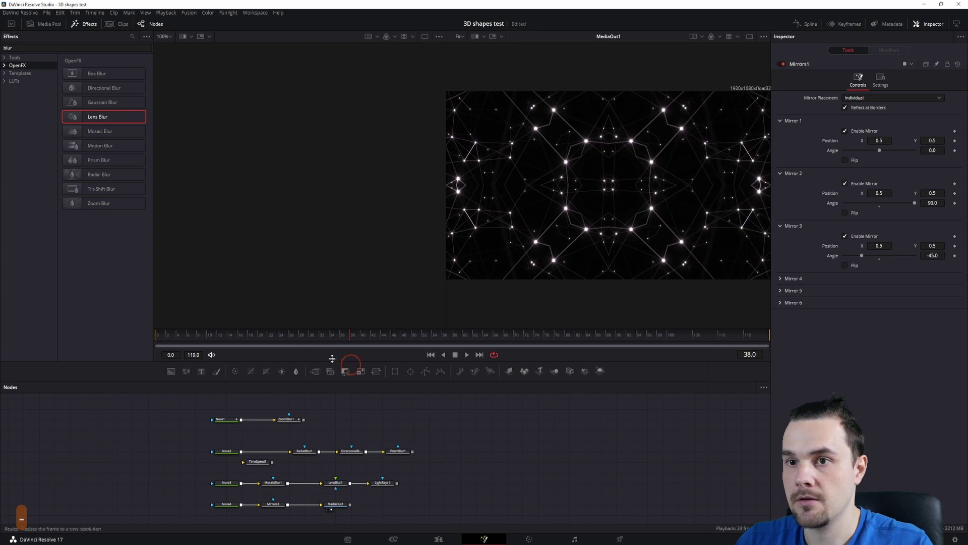
drag(202, 335, 166, 352)
key(space)
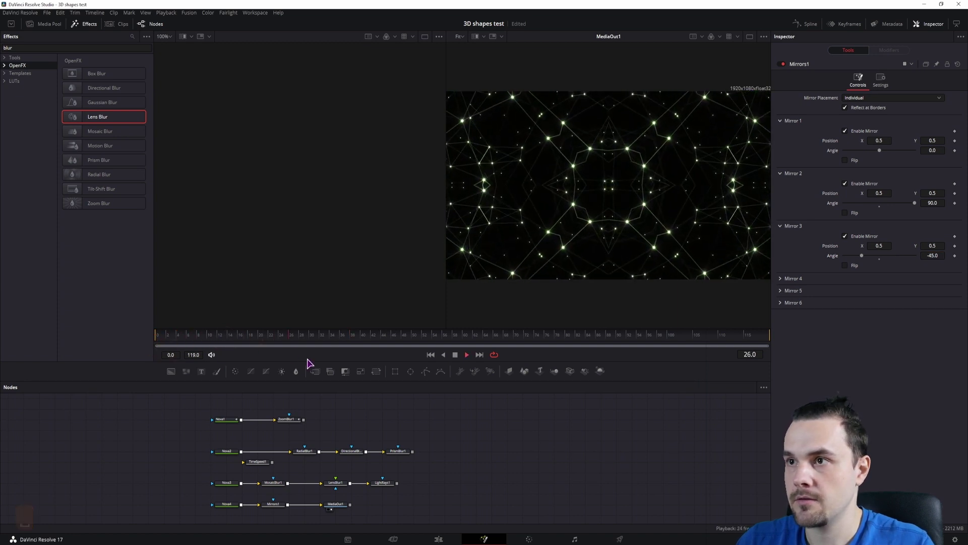
key(space)
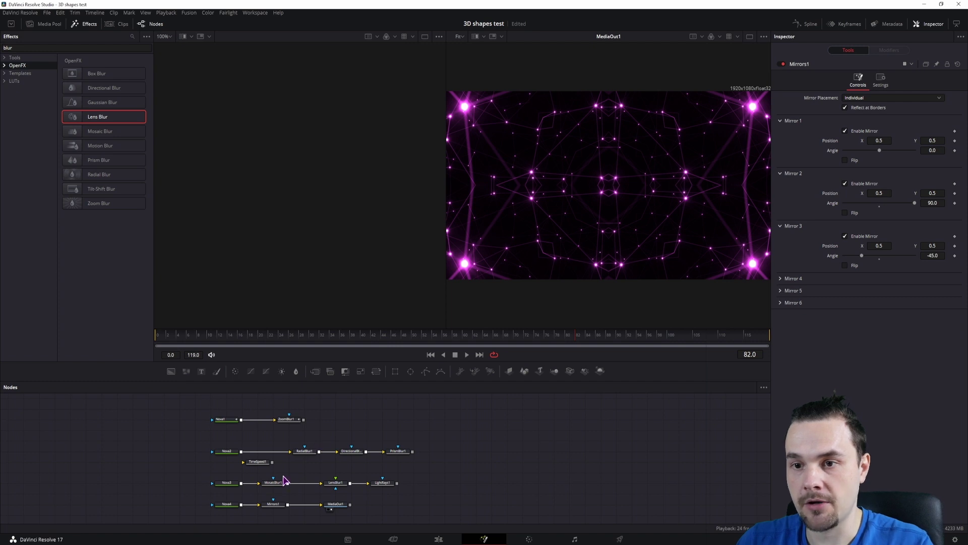
Retune Nova4 to Scatter Solid 1.701, Line Thickness 0.01417 and Fade Front 0.2574, then preview.
click(275, 502)
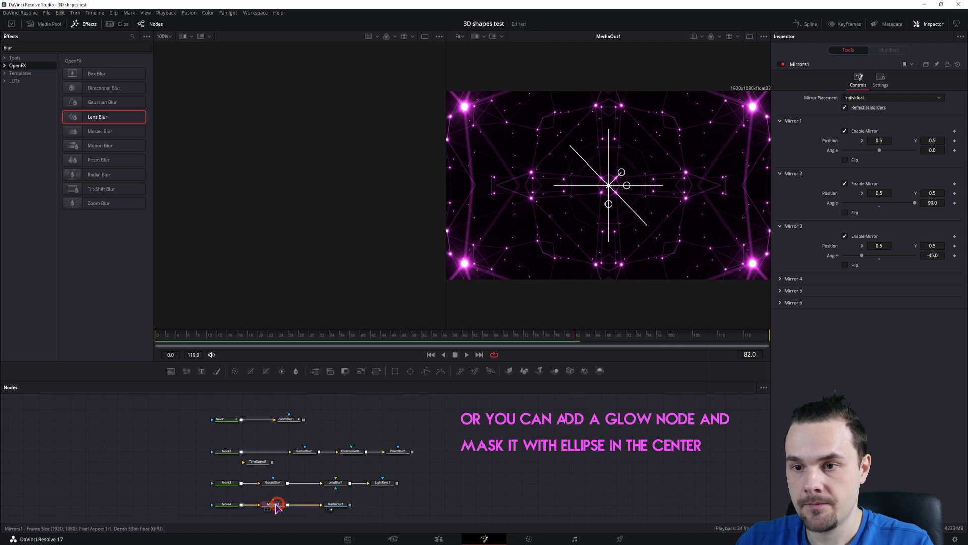
click(222, 506)
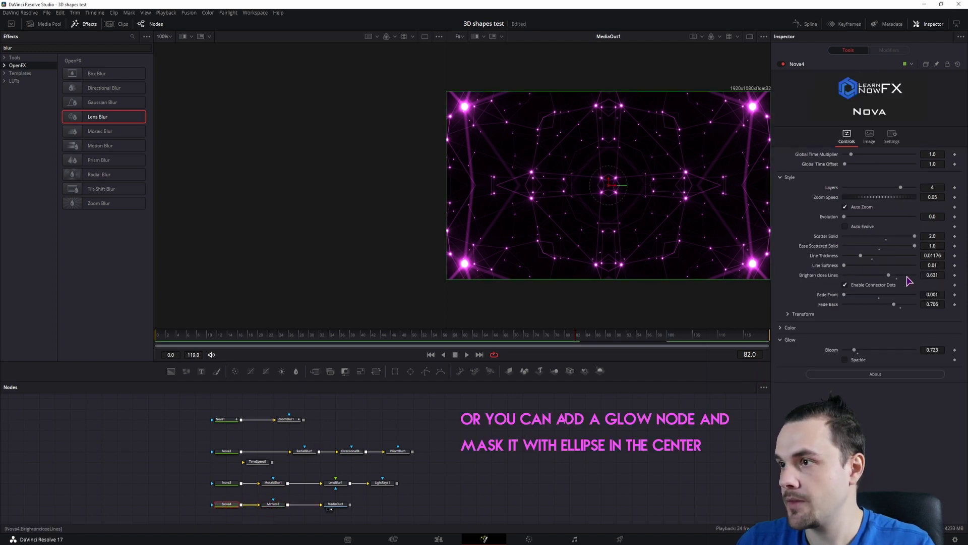
mouse_move(844, 296)
mouse_down()
mouse_move(910, 303)
mouse_move(854, 294)
mouse_move(879, 298)
mouse_up()
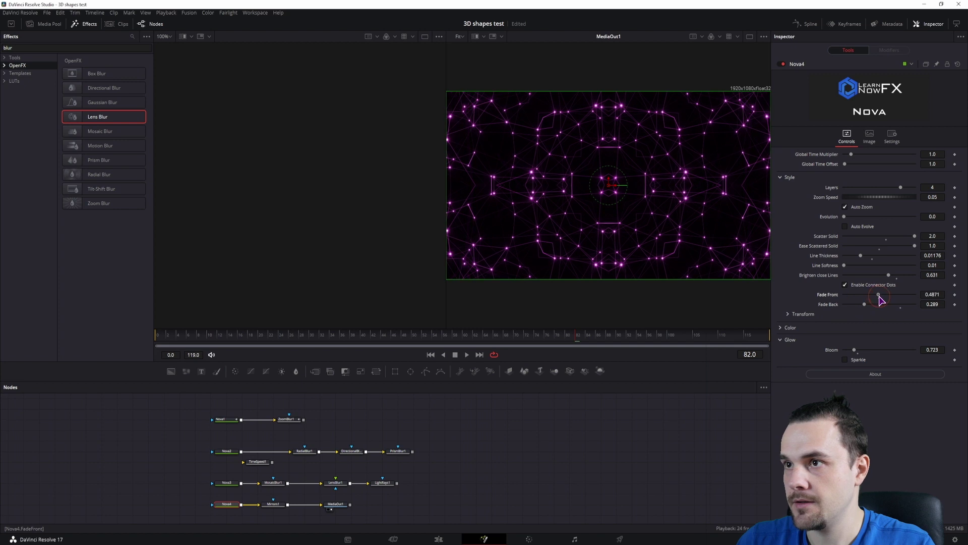
key(space)
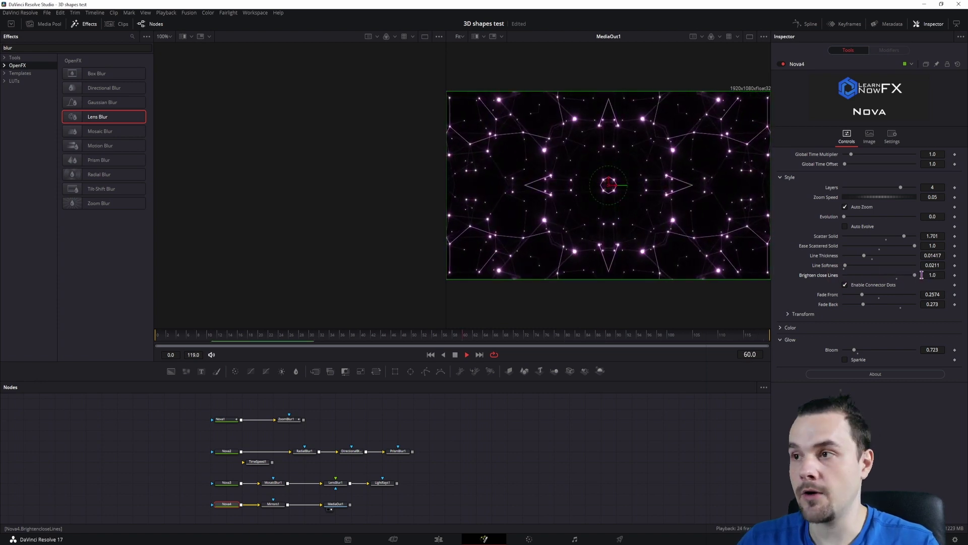
click(622, 470)
key(space)
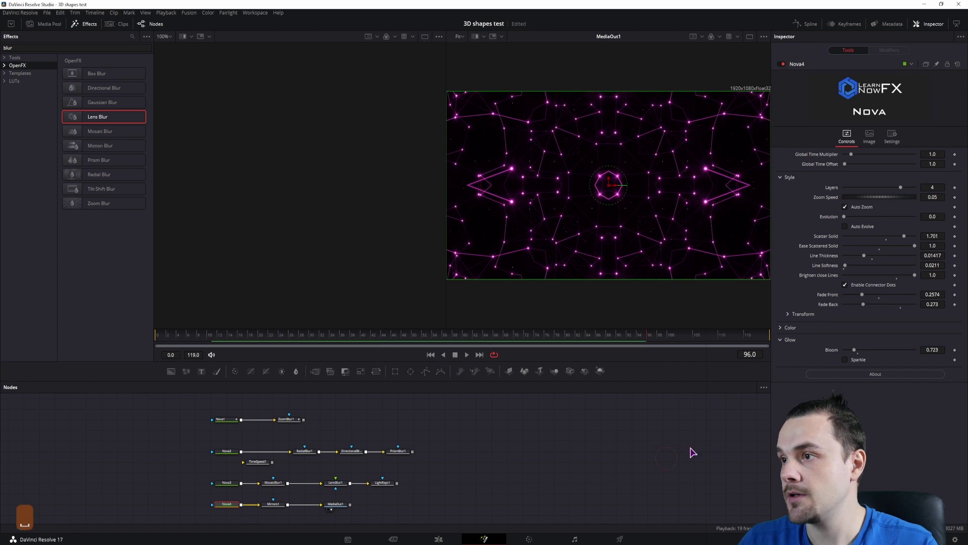
Drive Nova4's Brighten close Lines with an Audio (WAV) modifier loading S:\omaewashindeirunani.wav.
right_click(818, 276)
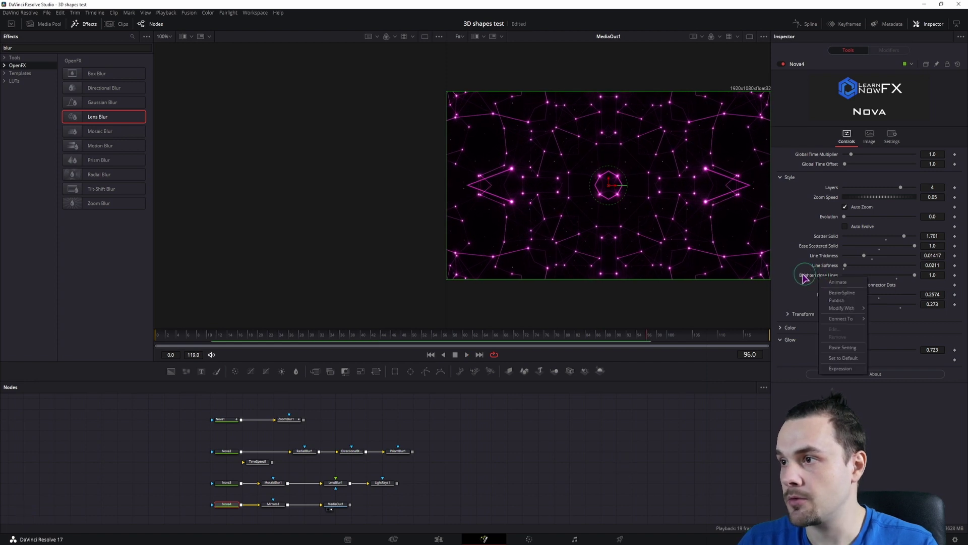
mouse_move(839, 309)
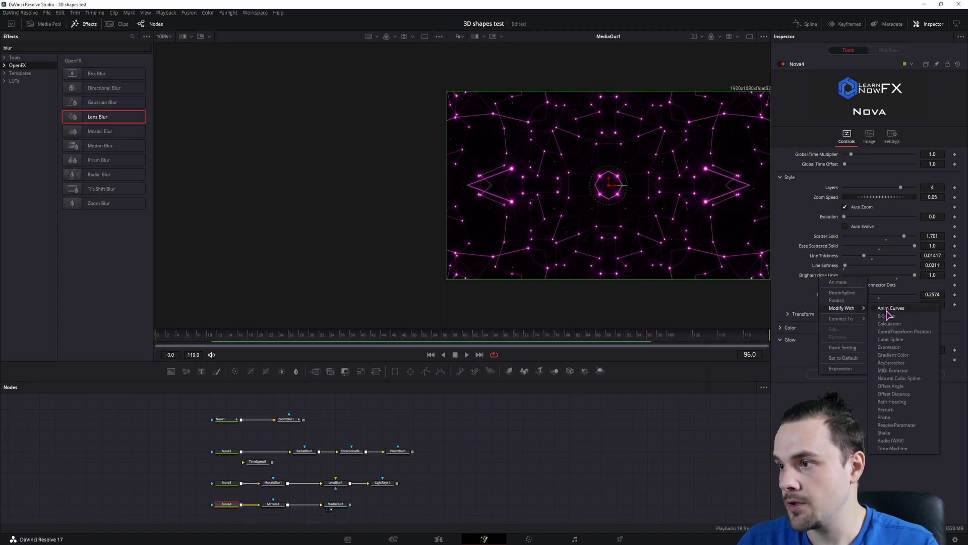
click(899, 441)
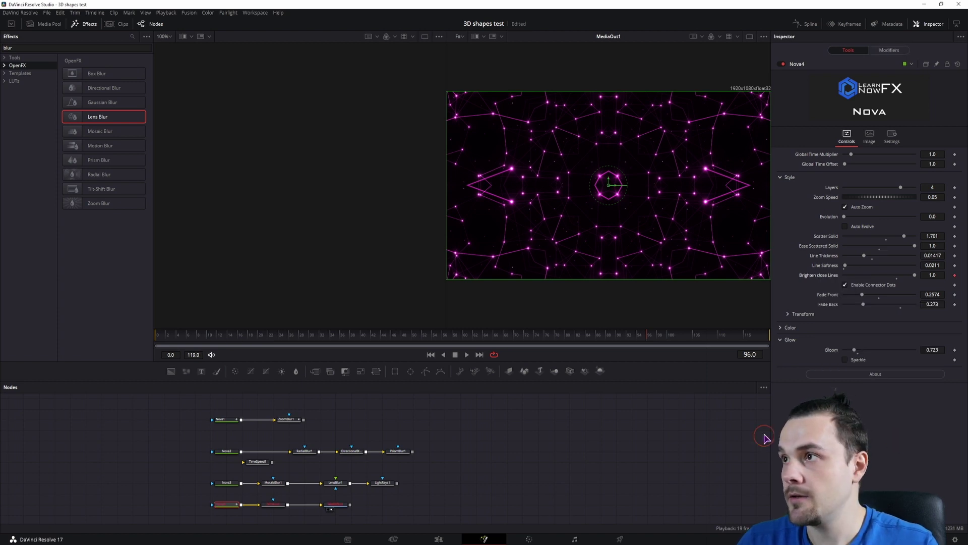
click(889, 50)
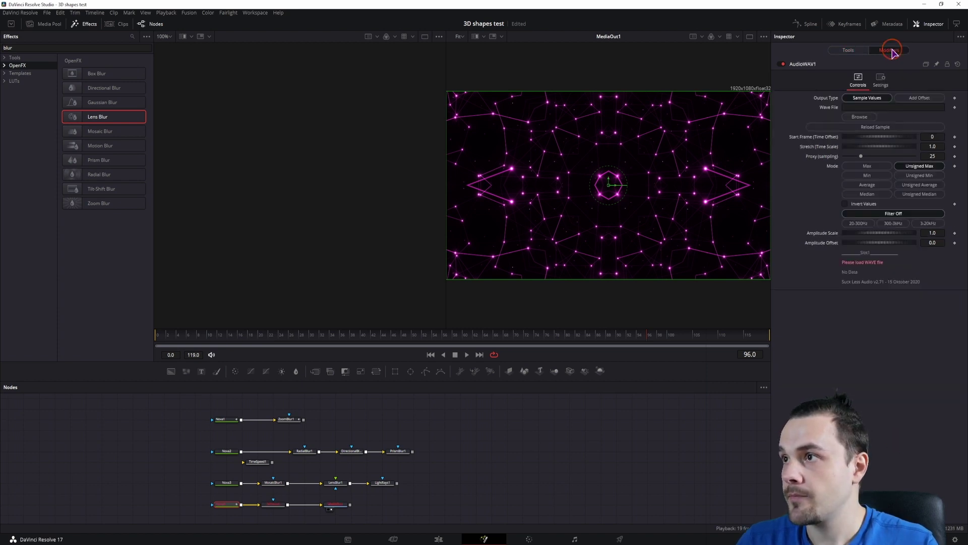
click(860, 116)
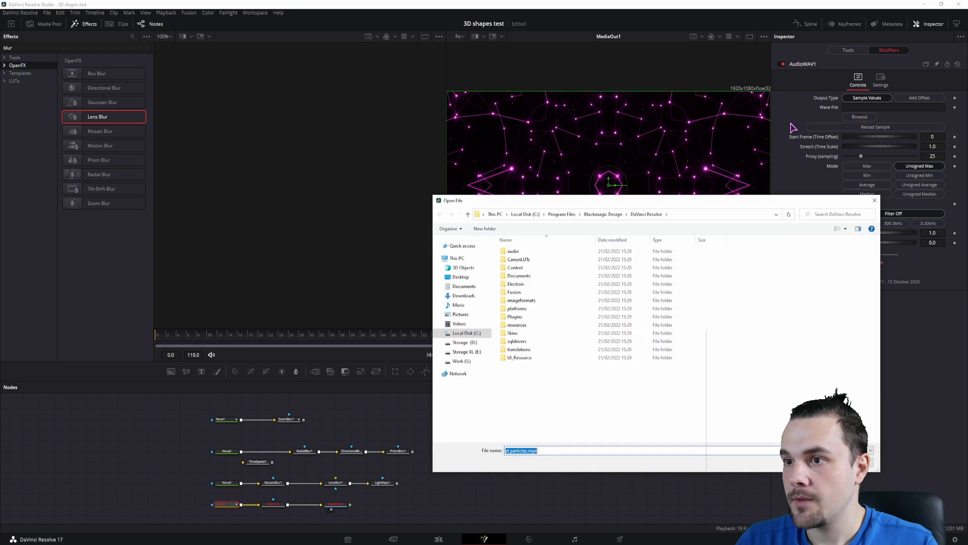
click(461, 361)
click(541, 358)
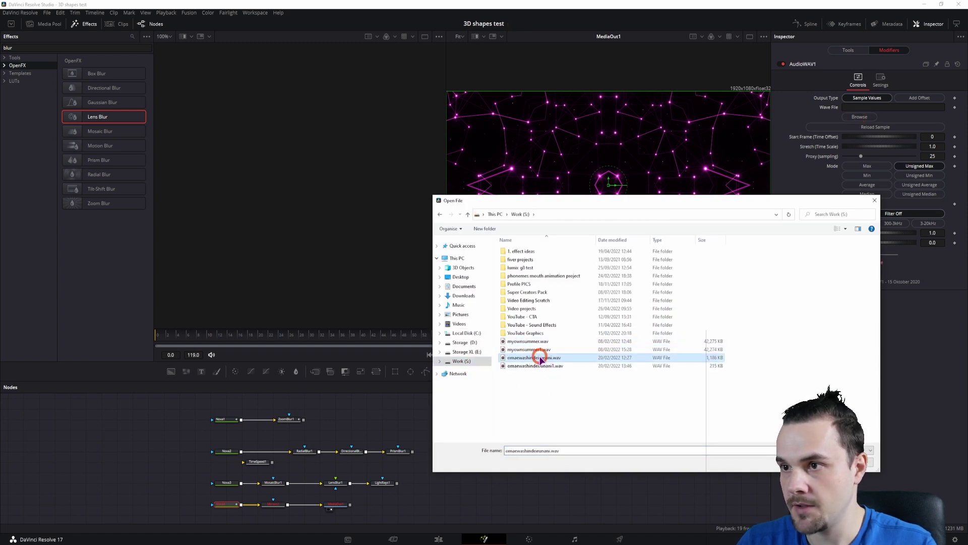
key(Return)
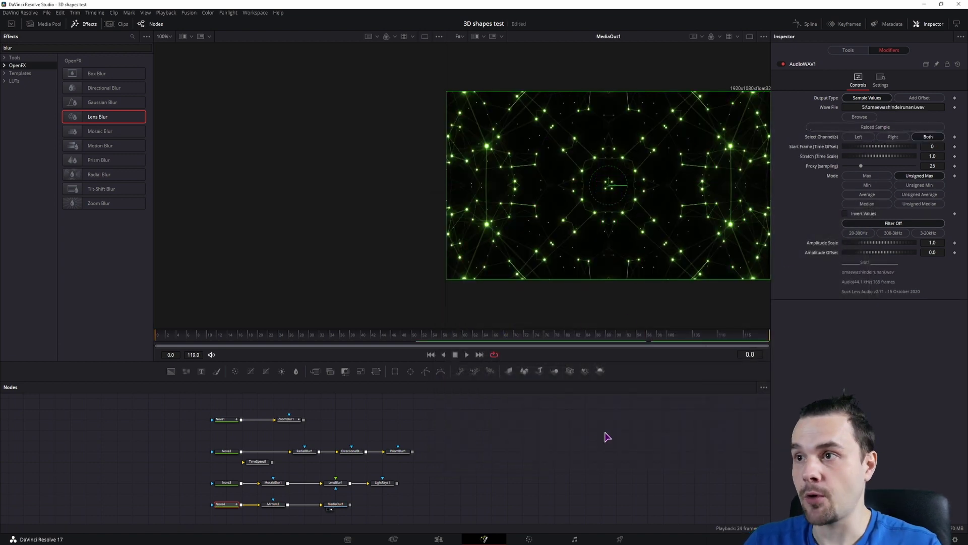
Play back the mirrored network and watch Nova4's Brighten close Lines pulse around 0.57–0.59 with the audio.
key(space)
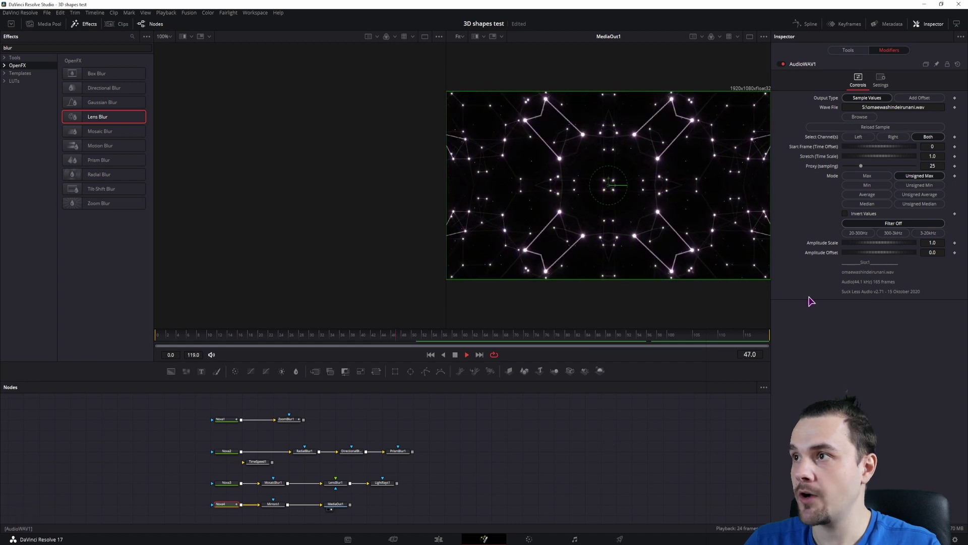
key(space)
click(849, 50)
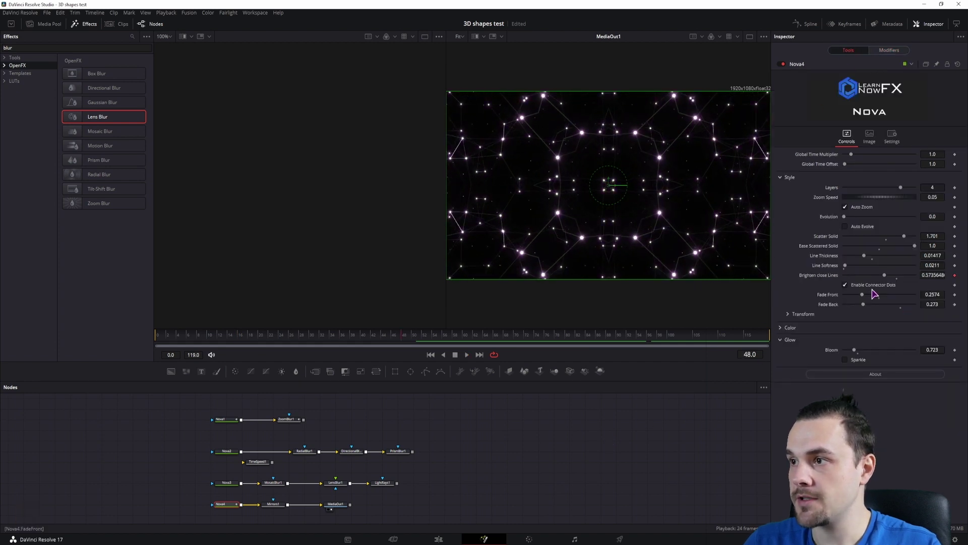
key(space)
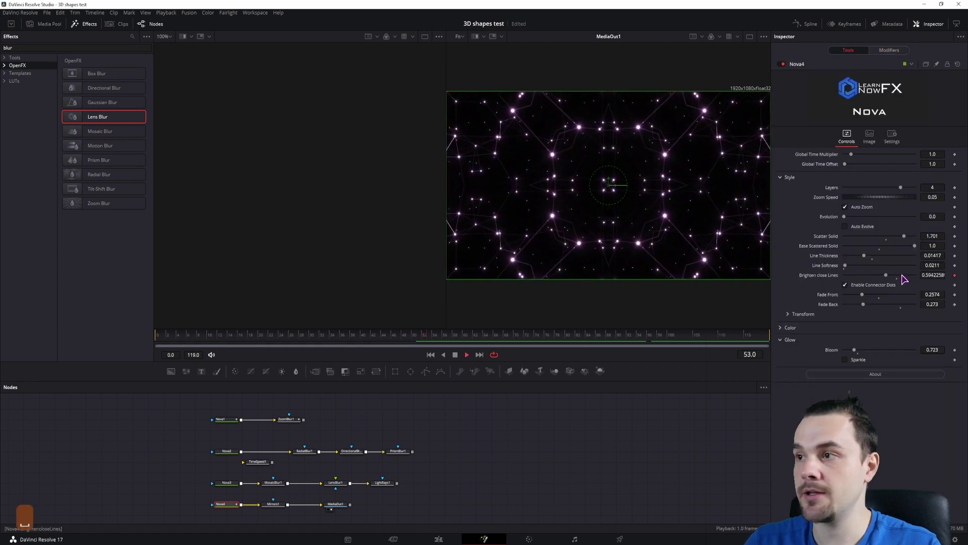